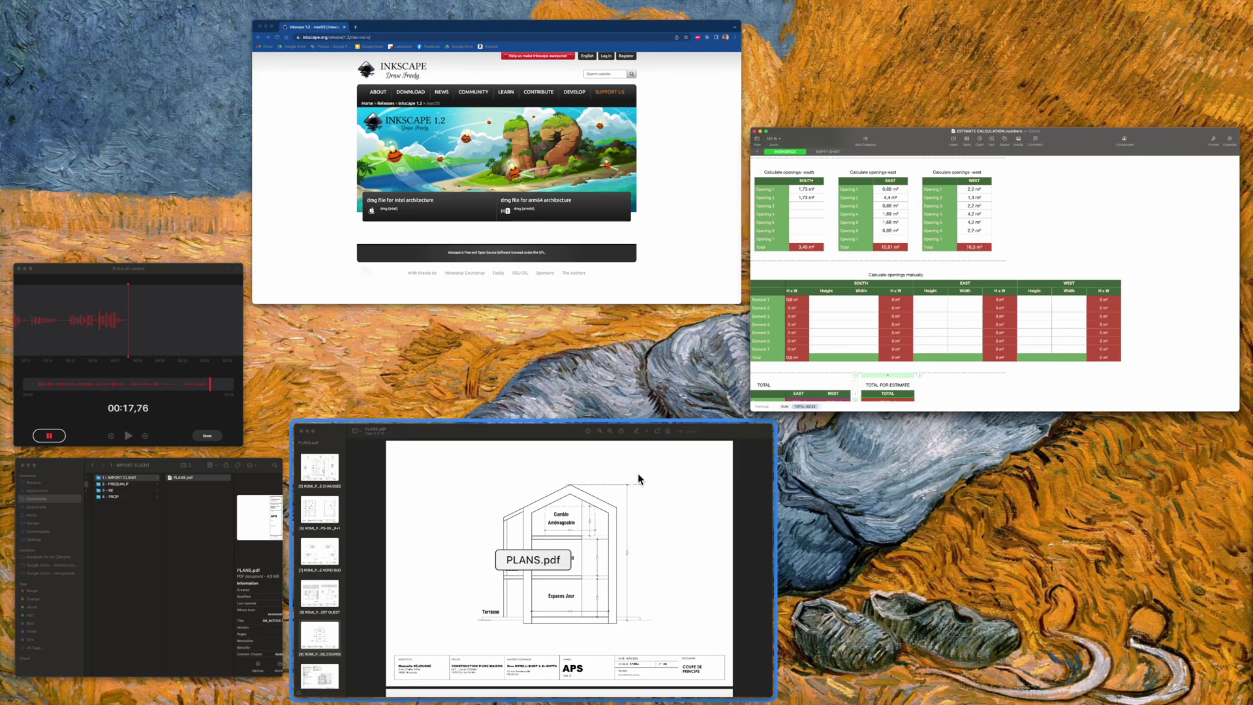
# Step: Switch to the PLANS.pdf drawing in Inkscape and examine the area labels on the east façade and its openings
pyautogui.click(671, 23)
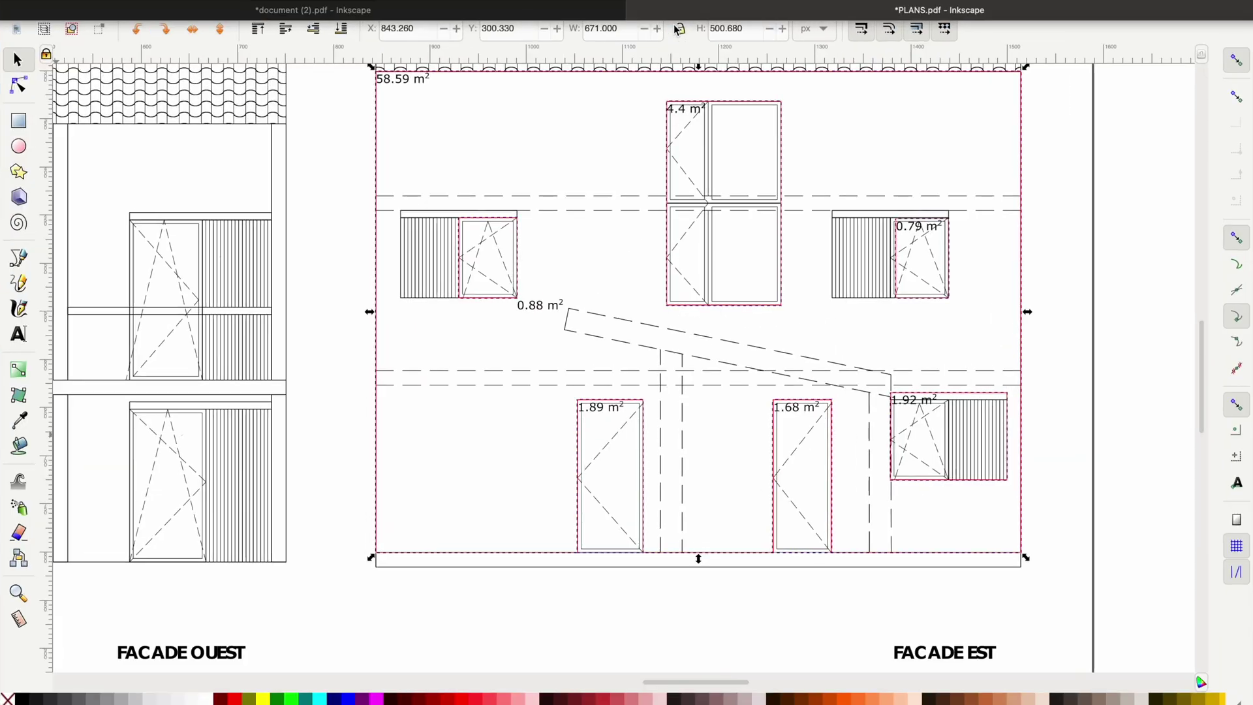
pyautogui.scroll(4, 675, 339)
pyautogui.hscroll(3, 676, 338)
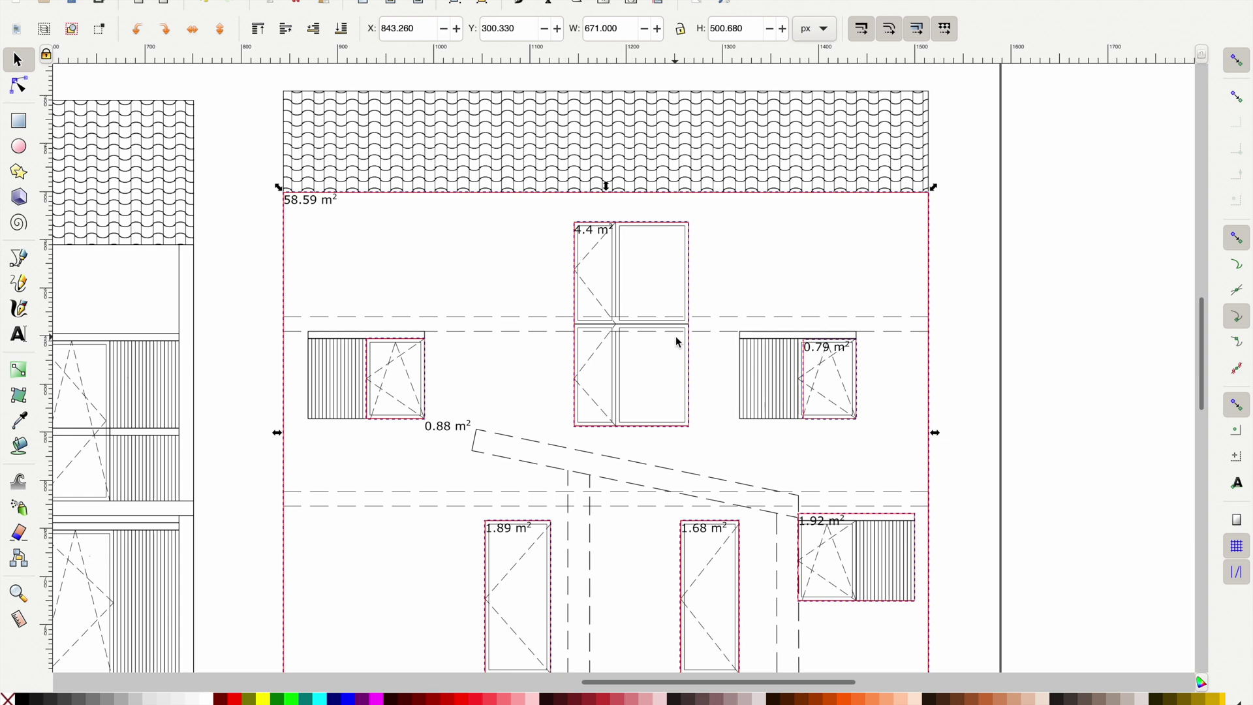
pyautogui.hscroll(2, 675, 336)
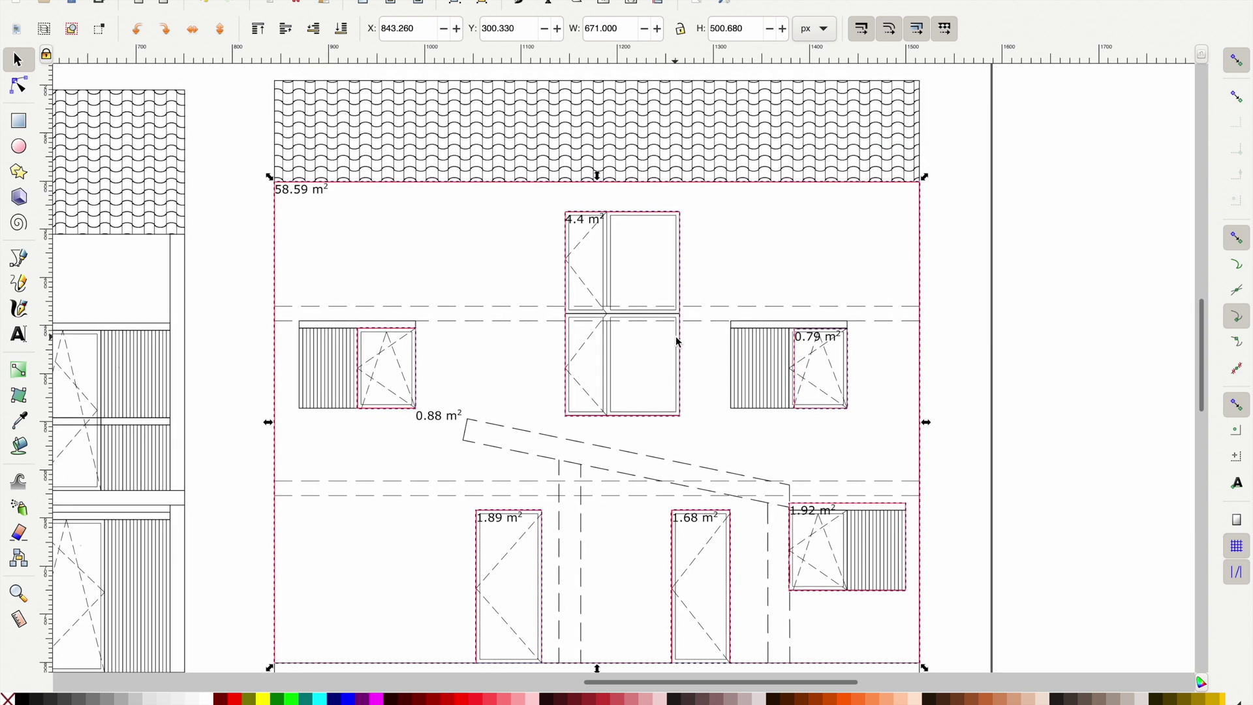
pyautogui.scroll(-2, 676, 335)
pyautogui.hscroll(1, 675, 335)
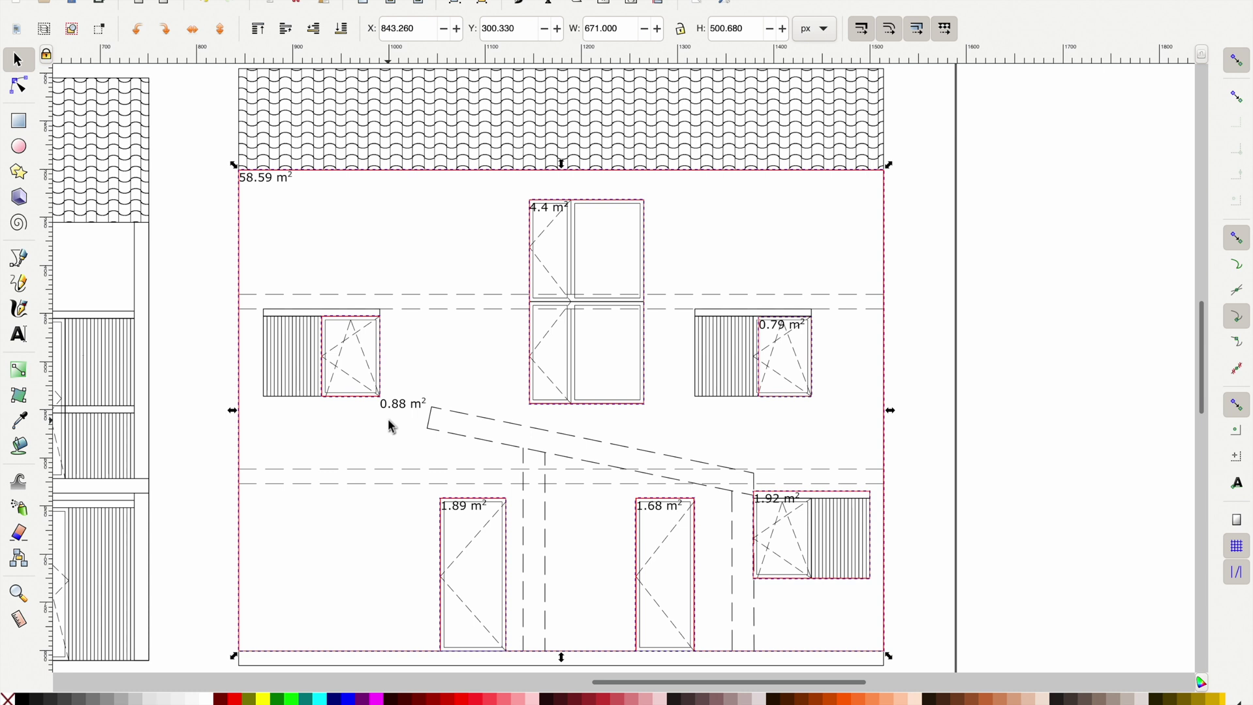
# Step: Switch to the estimate calculation spreadsheet in Numbers and review the façade, openings and total-for-estimate tables
pyautogui.hotkey('ctrl', 'Up')
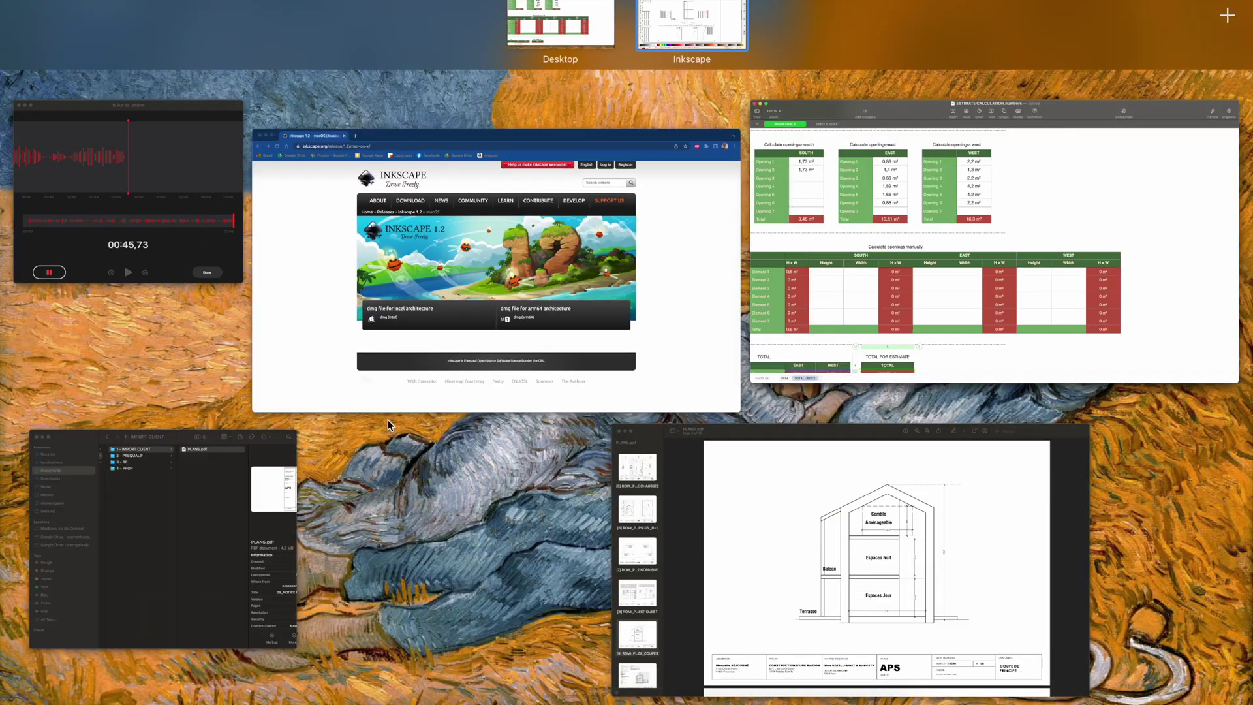
pyautogui.click(842, 329)
pyautogui.scroll(3, 502, 243)
pyautogui.hscroll(-5, 502, 243)
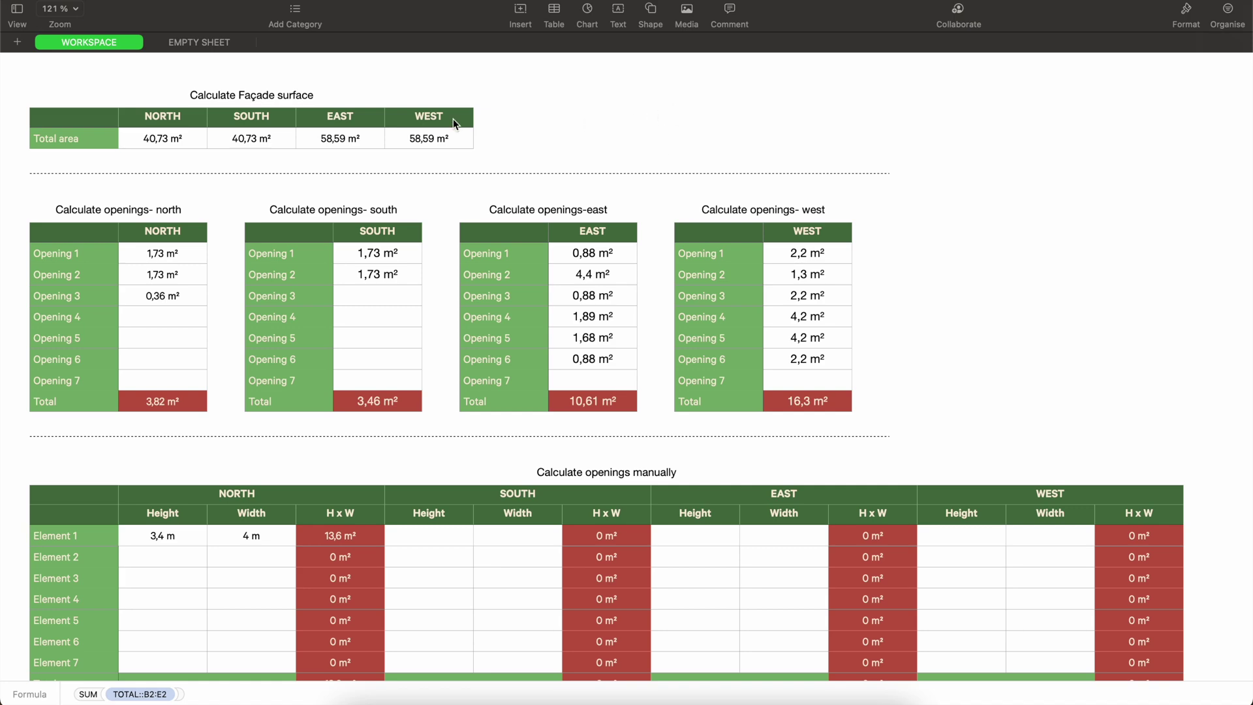
pyautogui.scroll(-5, 762, 413)
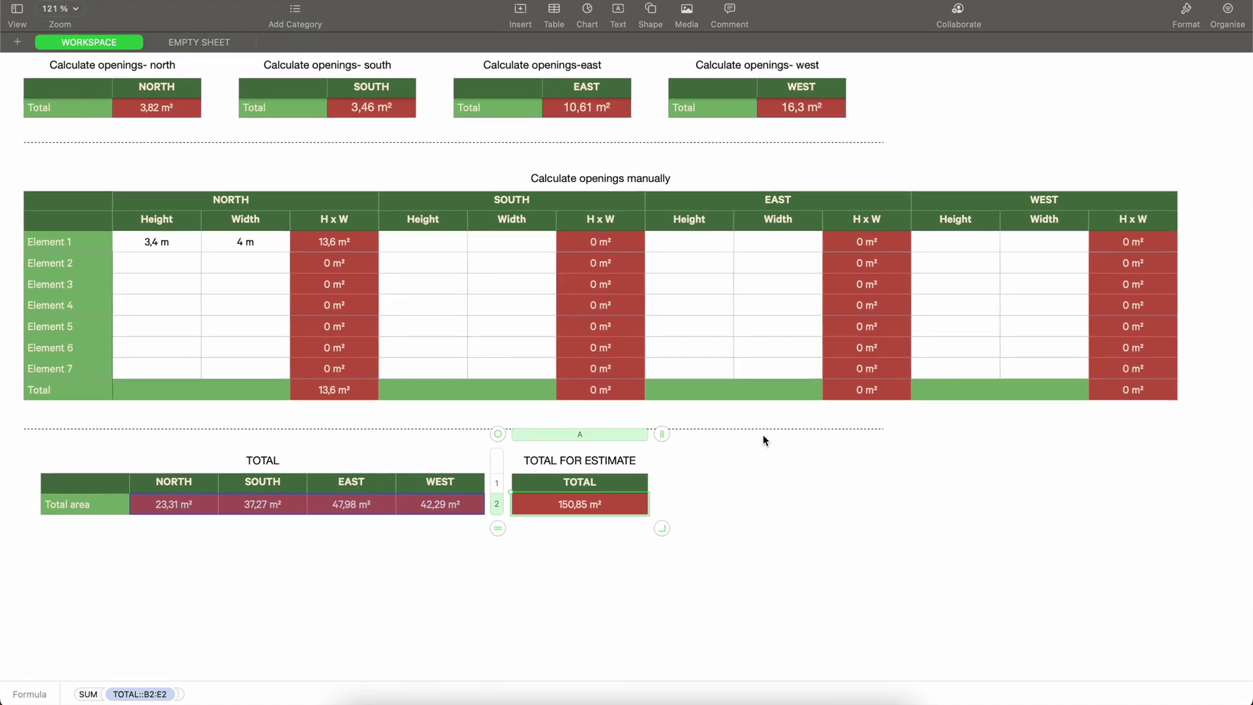
pyautogui.click(753, 577)
pyautogui.scroll(5, 651, 545)
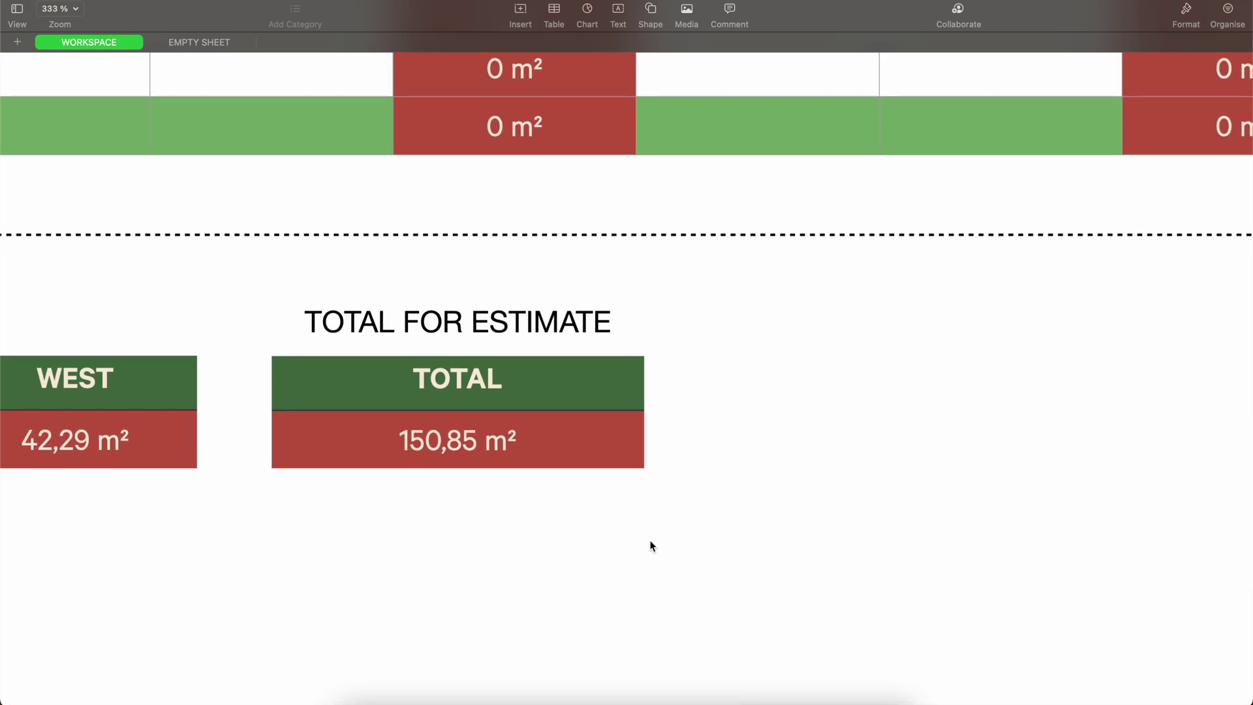
pyautogui.scroll(-5, 423, 442)
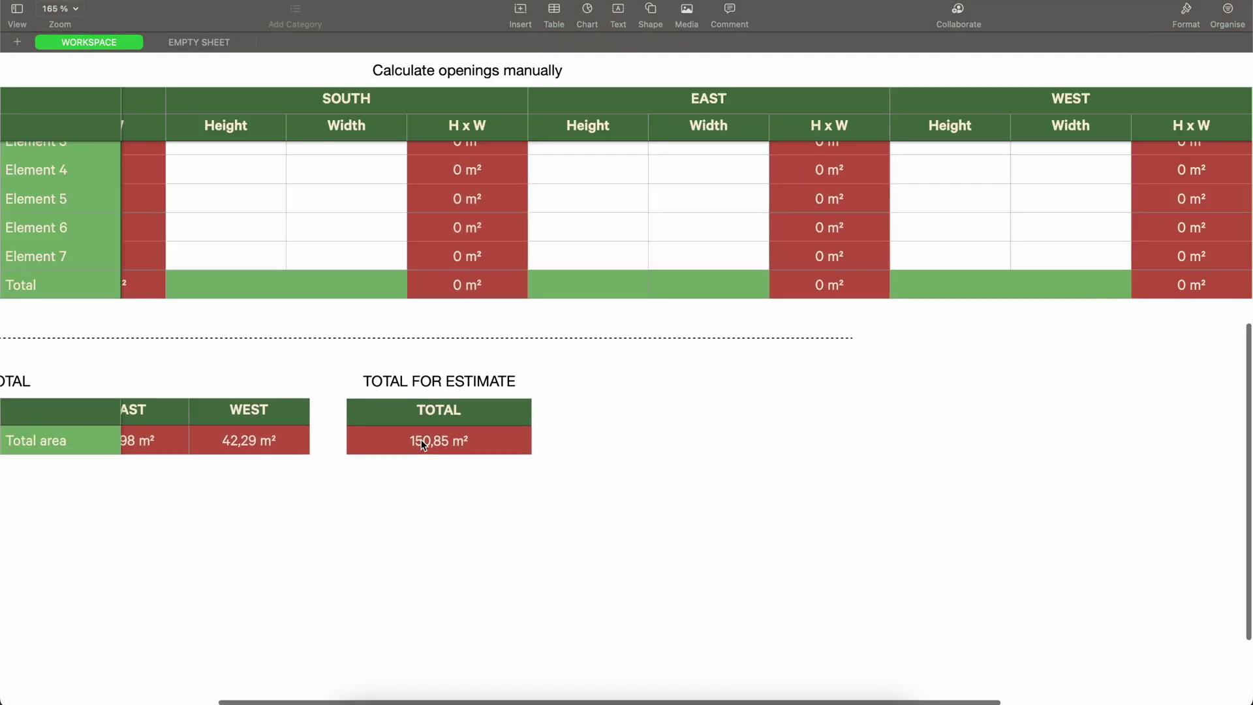
# Step: Switch to the browser, open the Inkscape website's home page and look at its download options
pyautogui.hotkey('ctrl', 'Up')
pyautogui.click(456, 166)
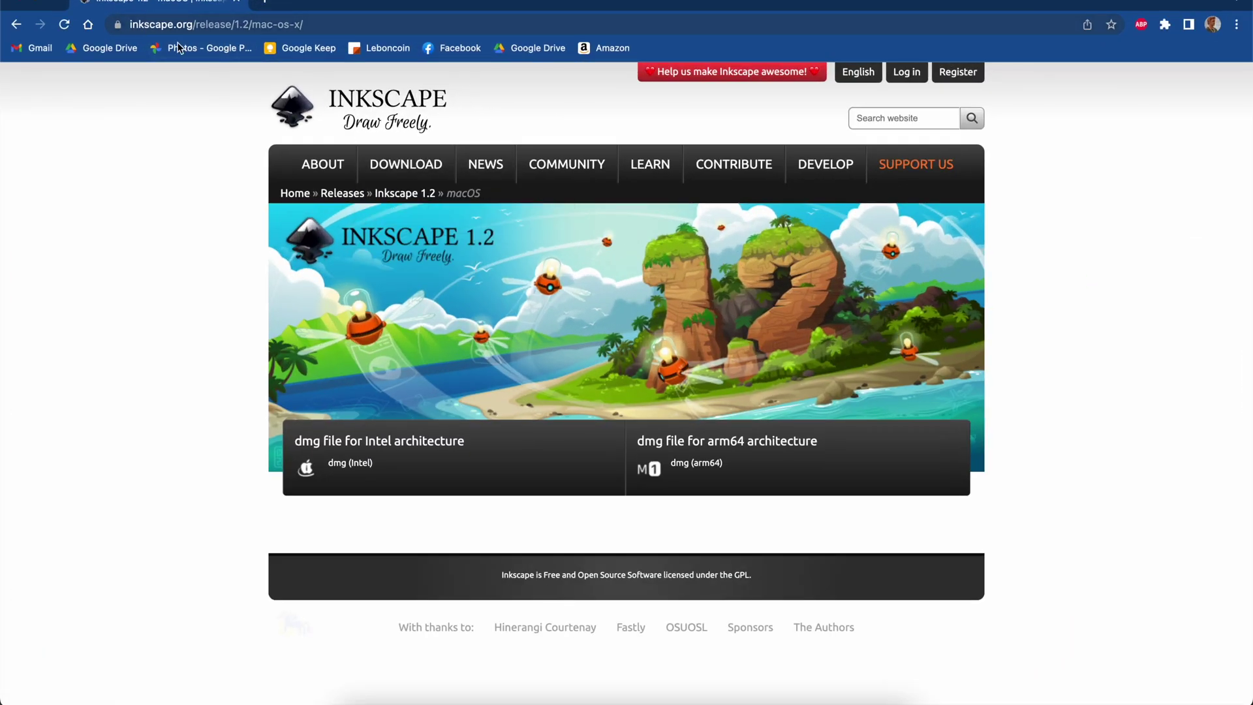
pyautogui.moveTo(405, 171)
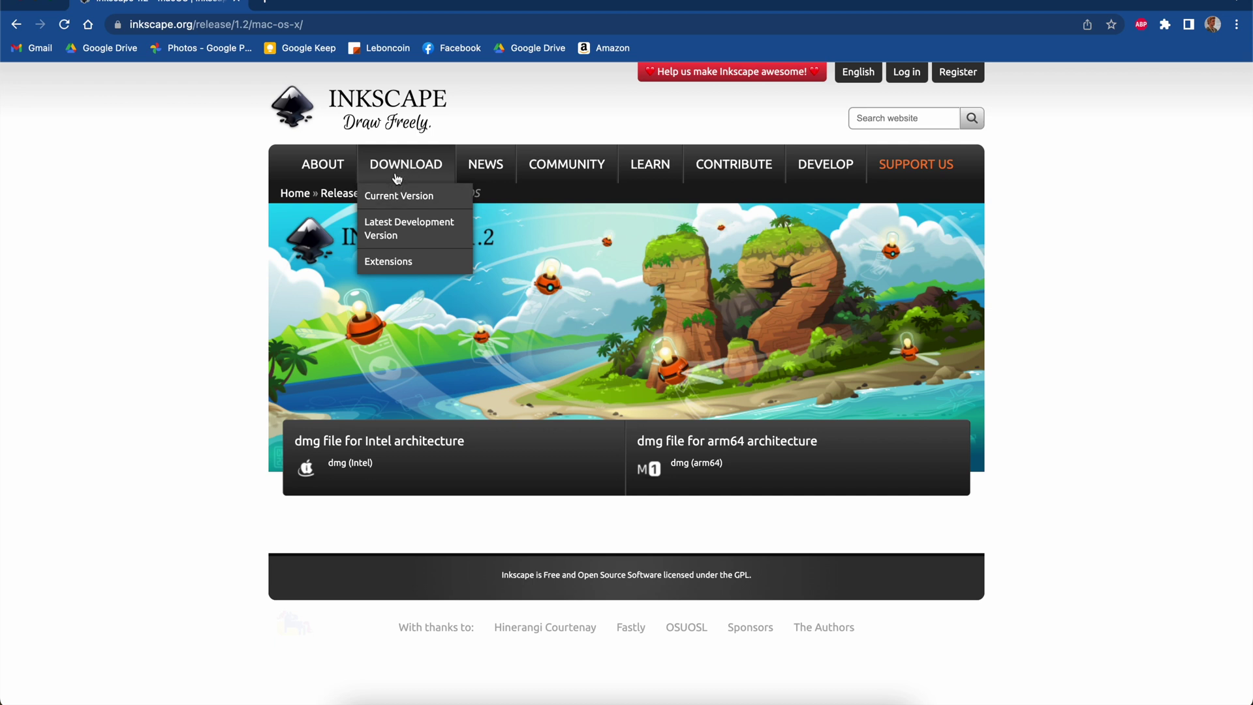
pyautogui.click(358, 113)
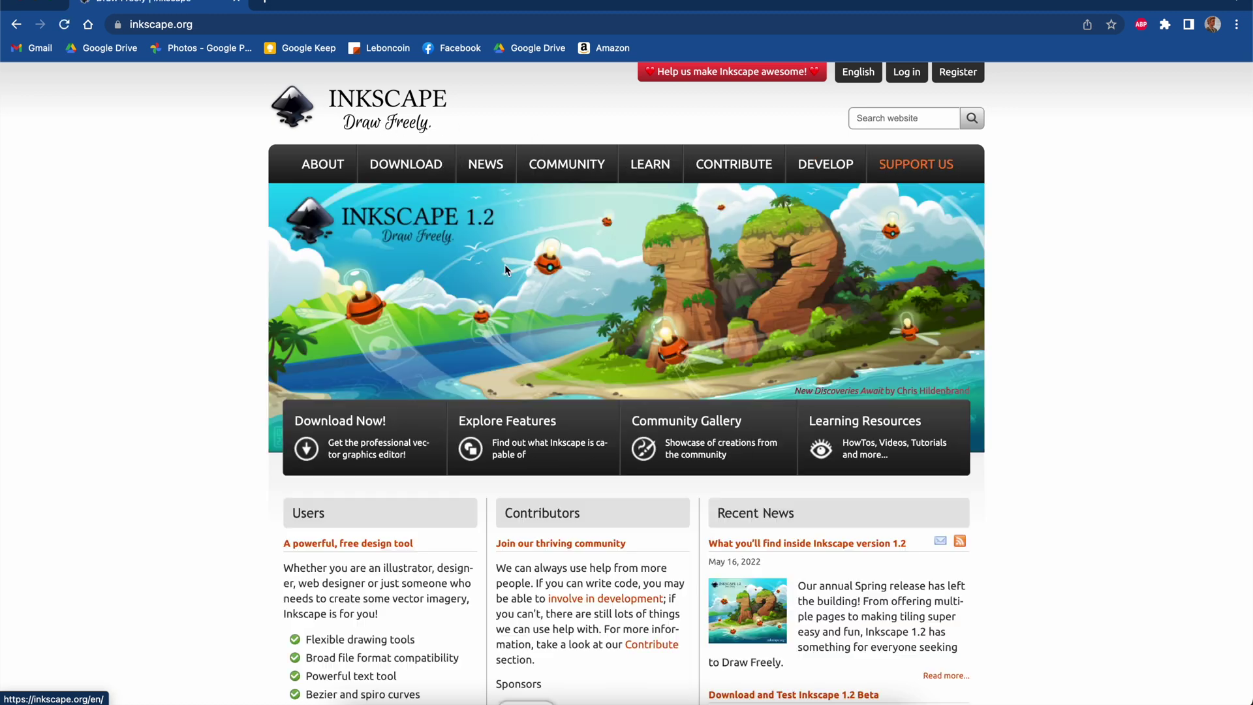
pyautogui.moveTo(412, 171)
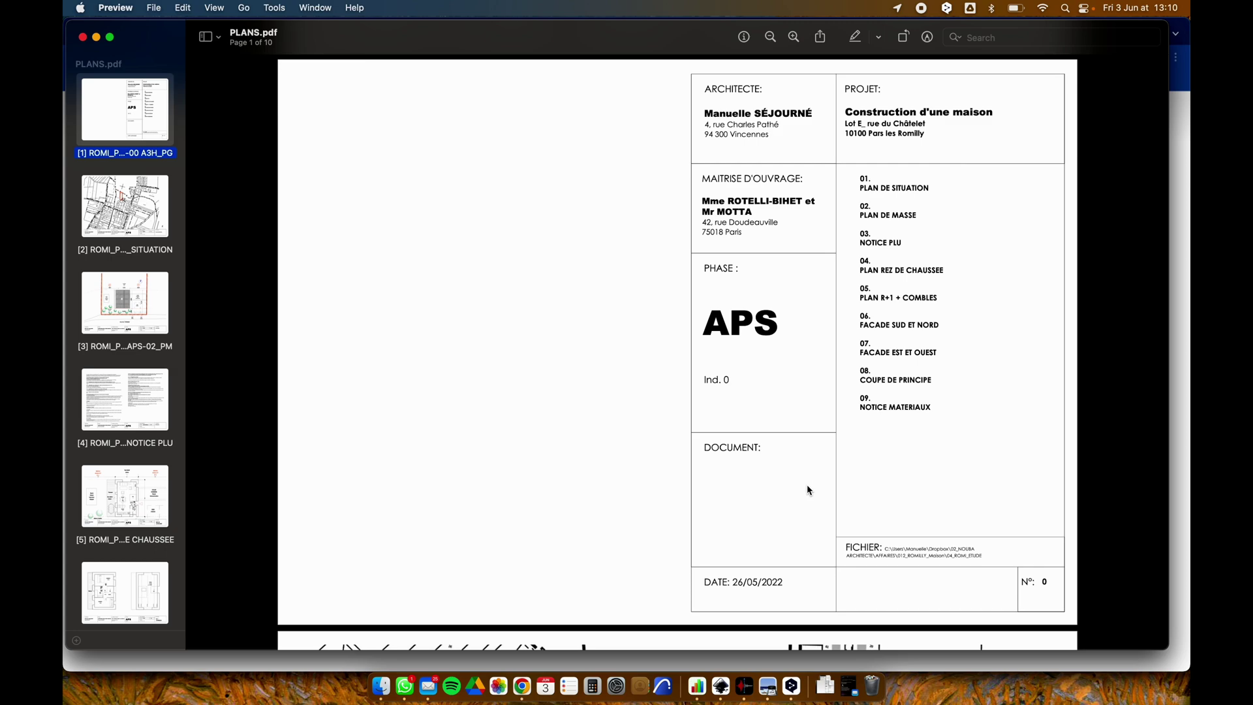
# Step: Look through PLANS.pdf in Preview from the cover page to the west and east façade drawings
pyautogui.scroll(-5, 751, 444)
pyautogui.scroll(-20, 751, 444)
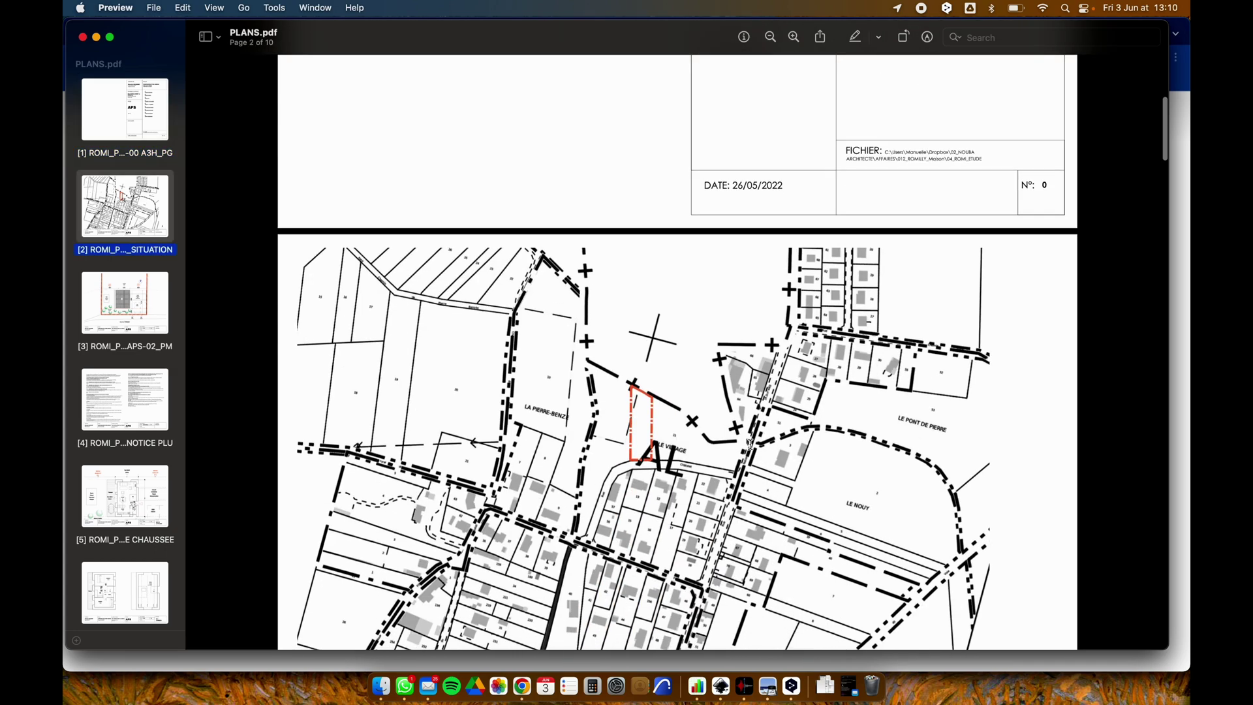
pyautogui.scroll(-20, 751, 444)
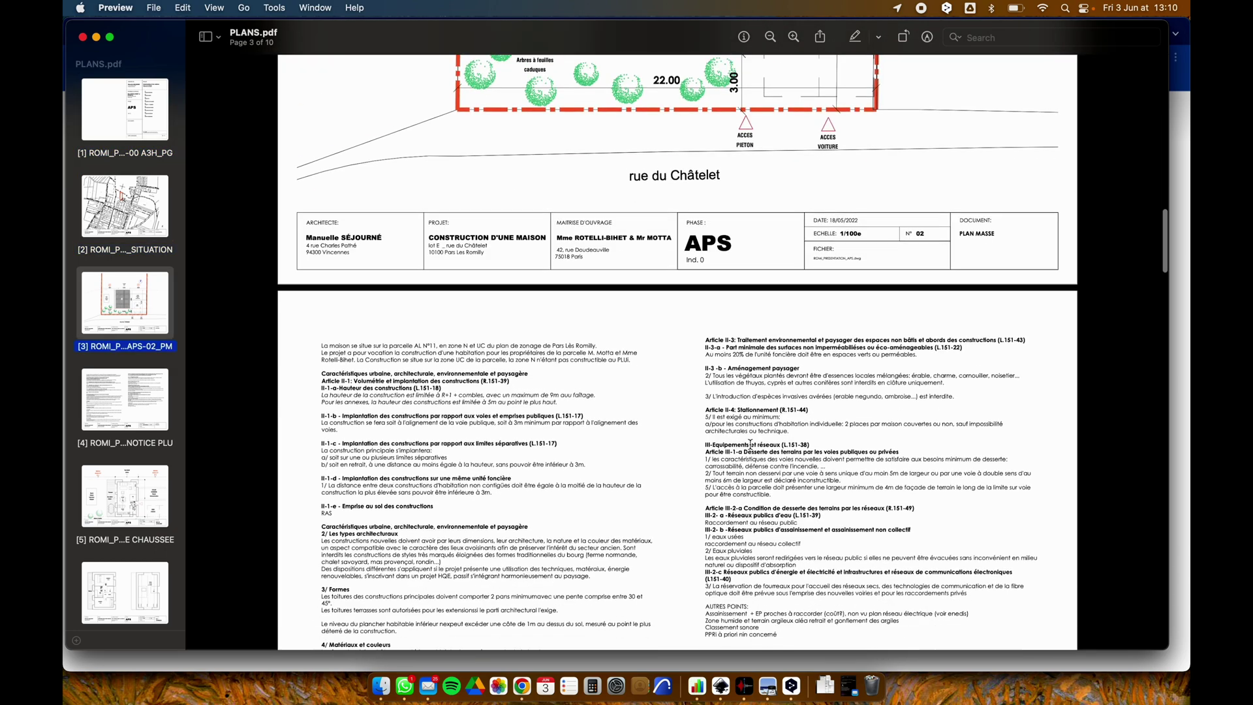
pyautogui.scroll(-20, 750, 444)
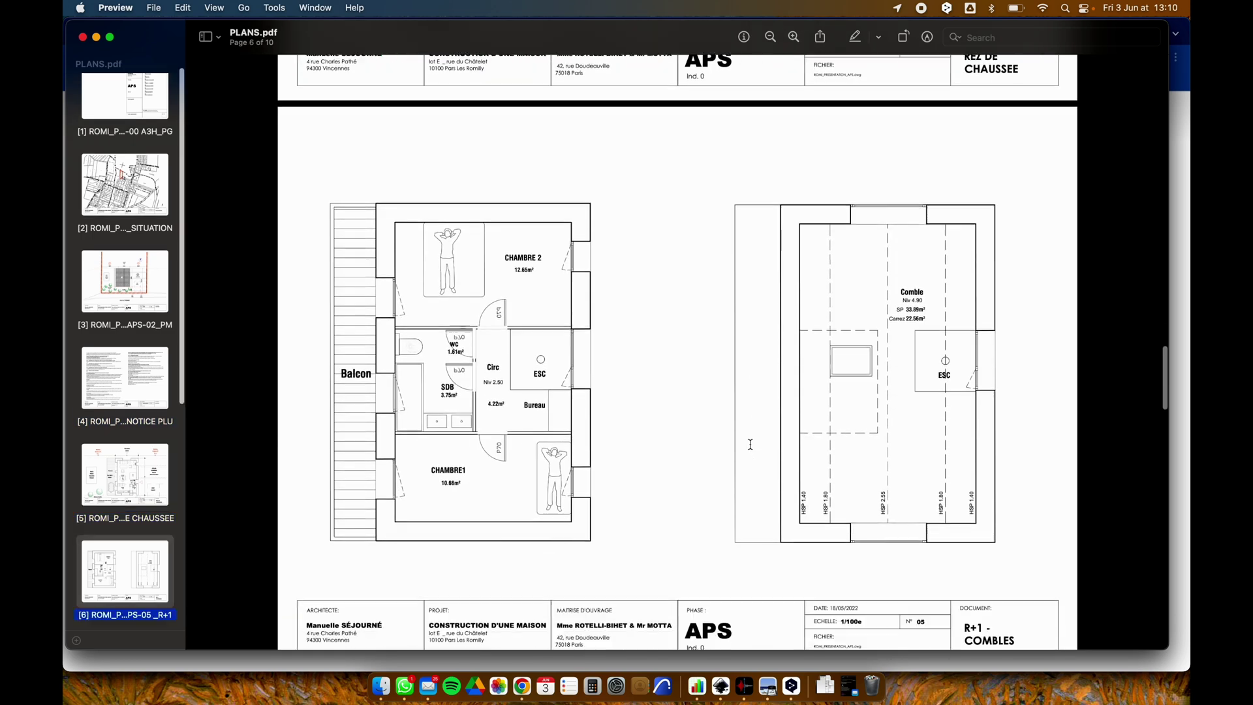
pyautogui.scroll(-5, 750, 444)
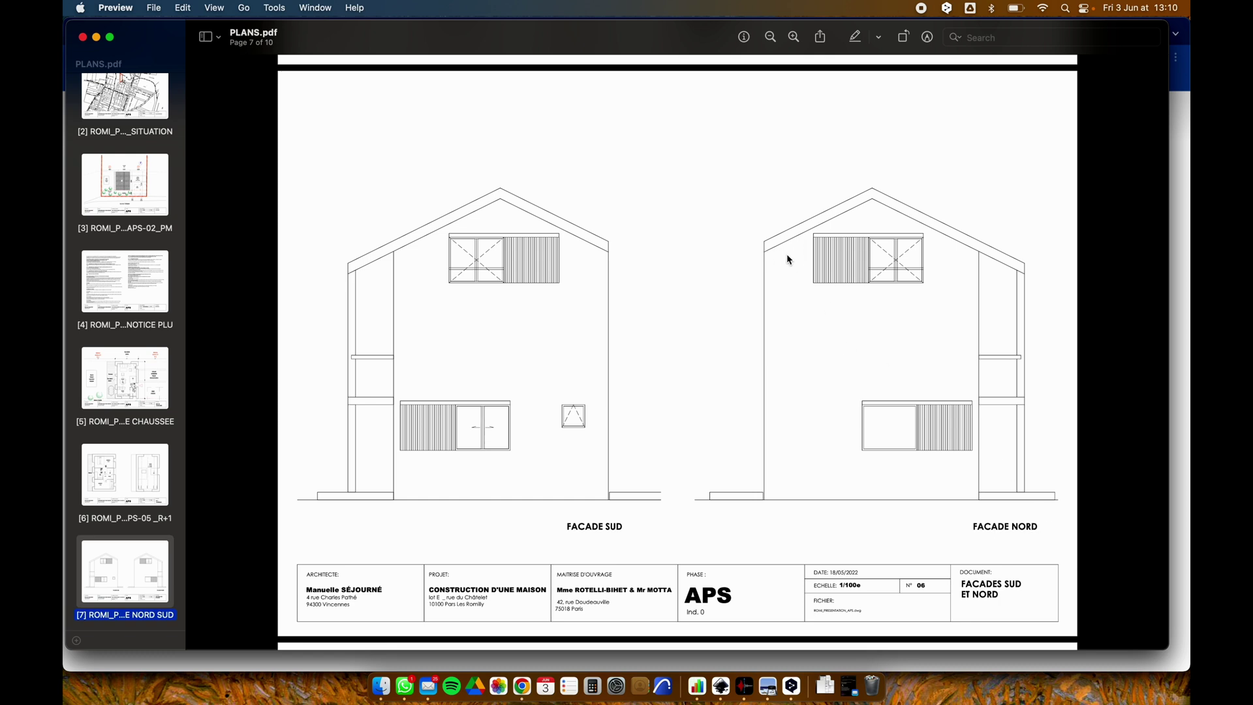
pyautogui.scroll(-10, 1033, 377)
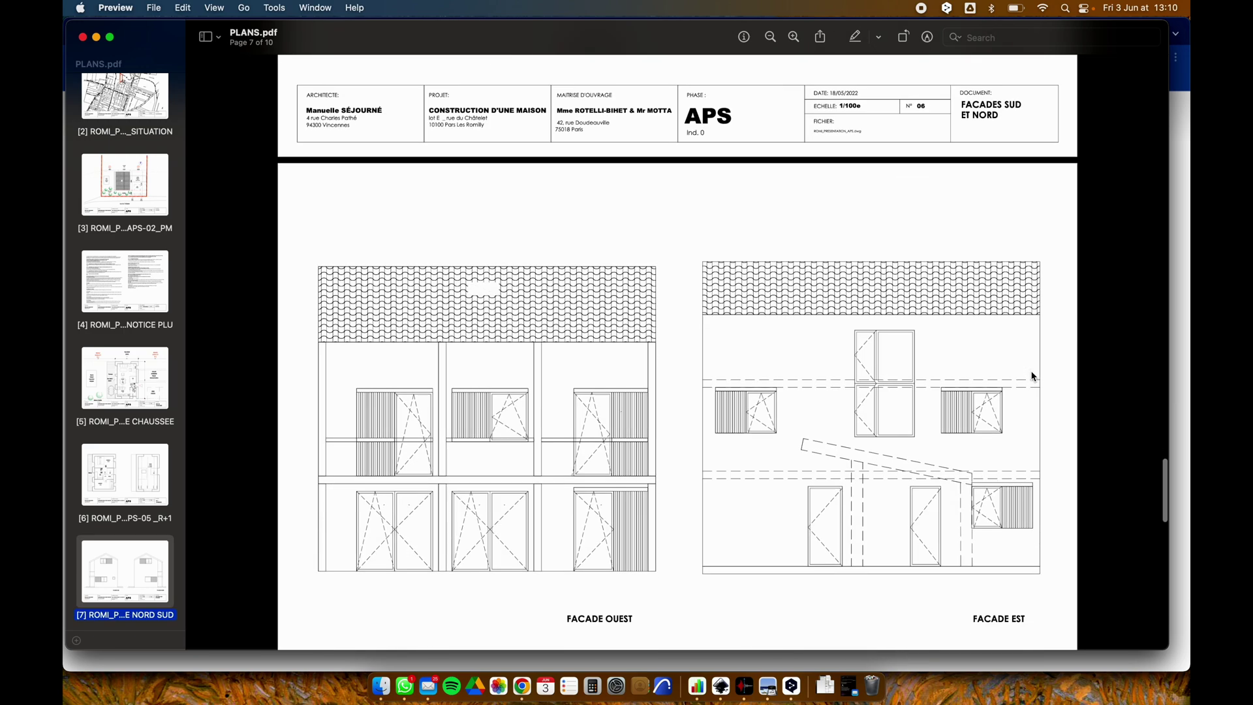
# Step: Examine the east façade's openings and the drawing scale in the title block of the façade page
pyautogui.scroll(6, 990, 444)
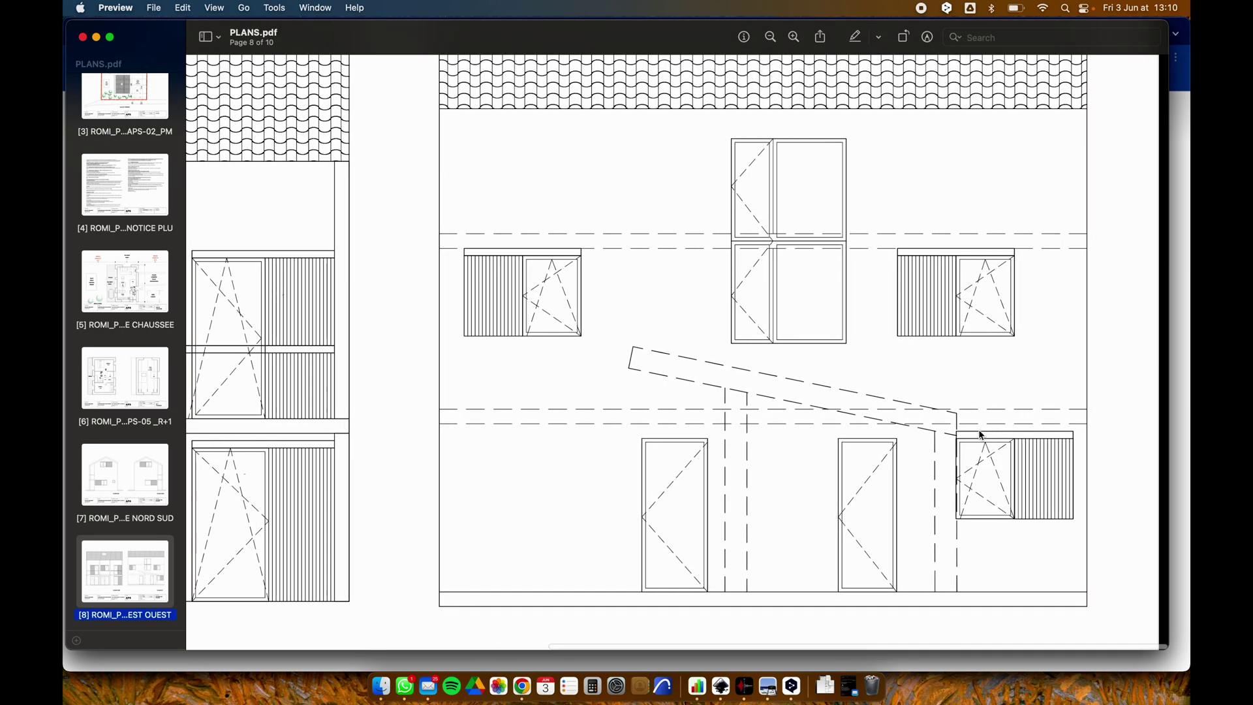
pyautogui.hscroll(1, 984, 421)
pyautogui.scroll(-6, 984, 417)
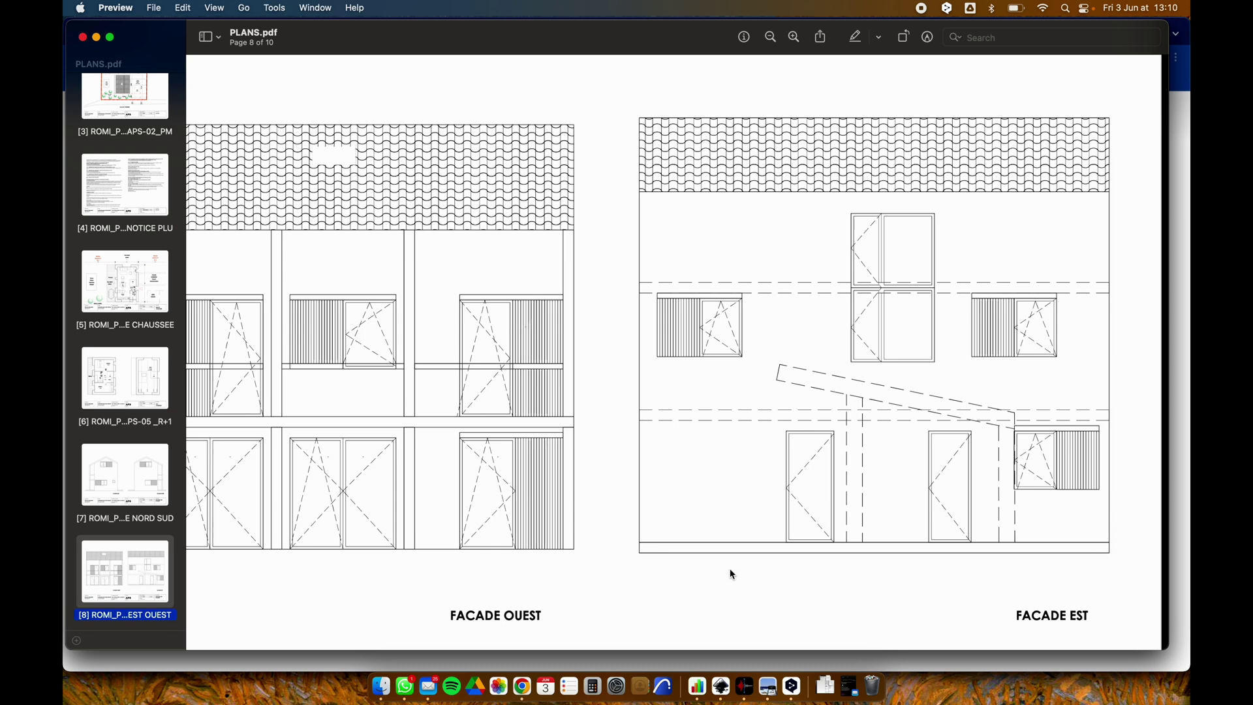
pyautogui.scroll(-5, 730, 574)
pyautogui.click(868, 520)
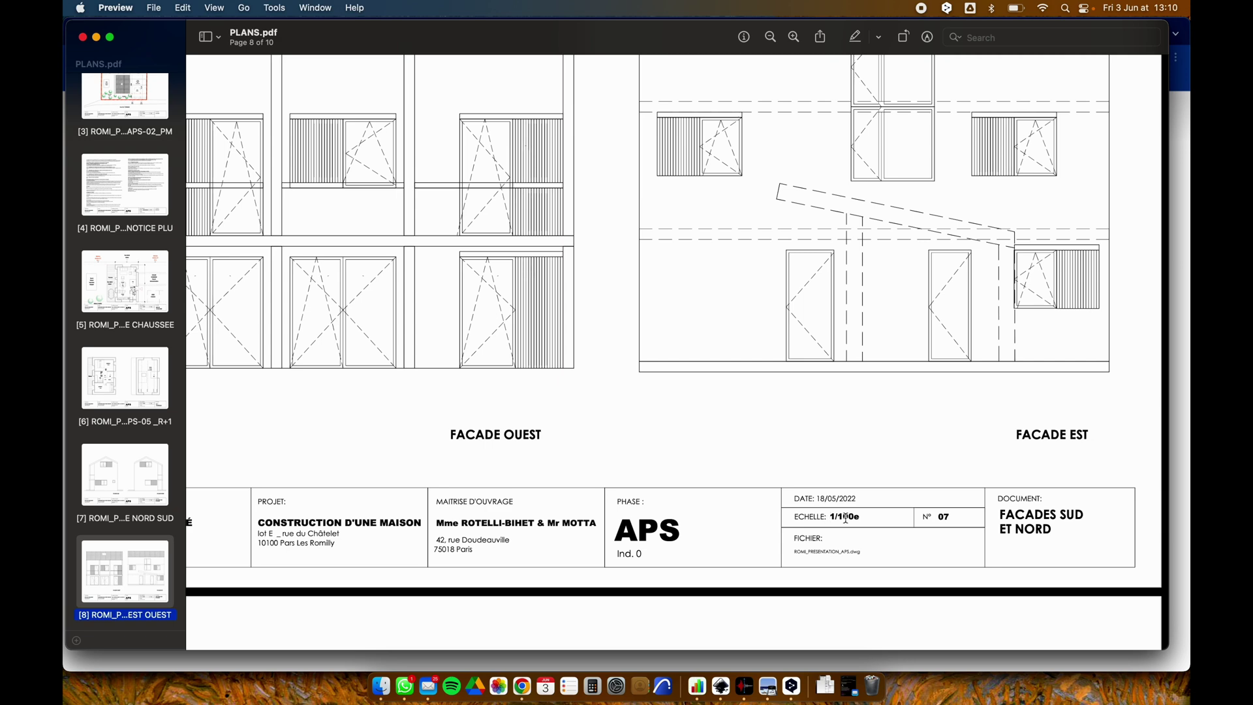
pyautogui.scroll(4, 903, 467)
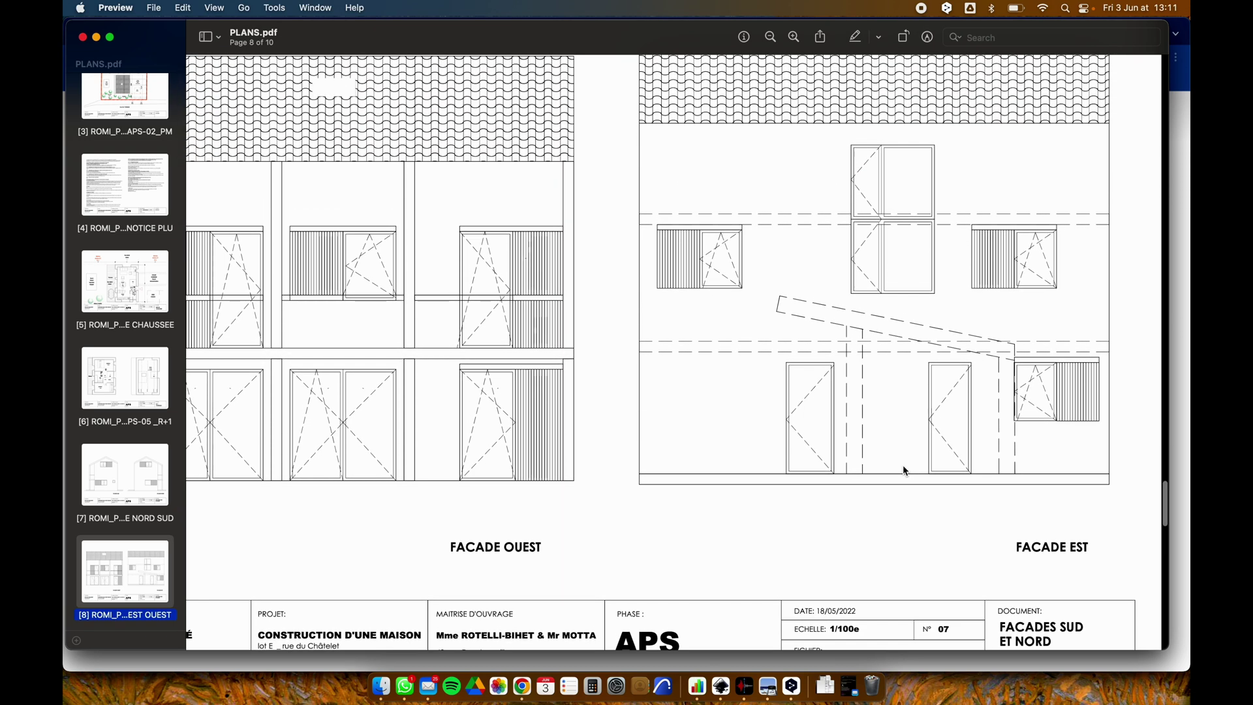
pyautogui.scroll(2, 905, 470)
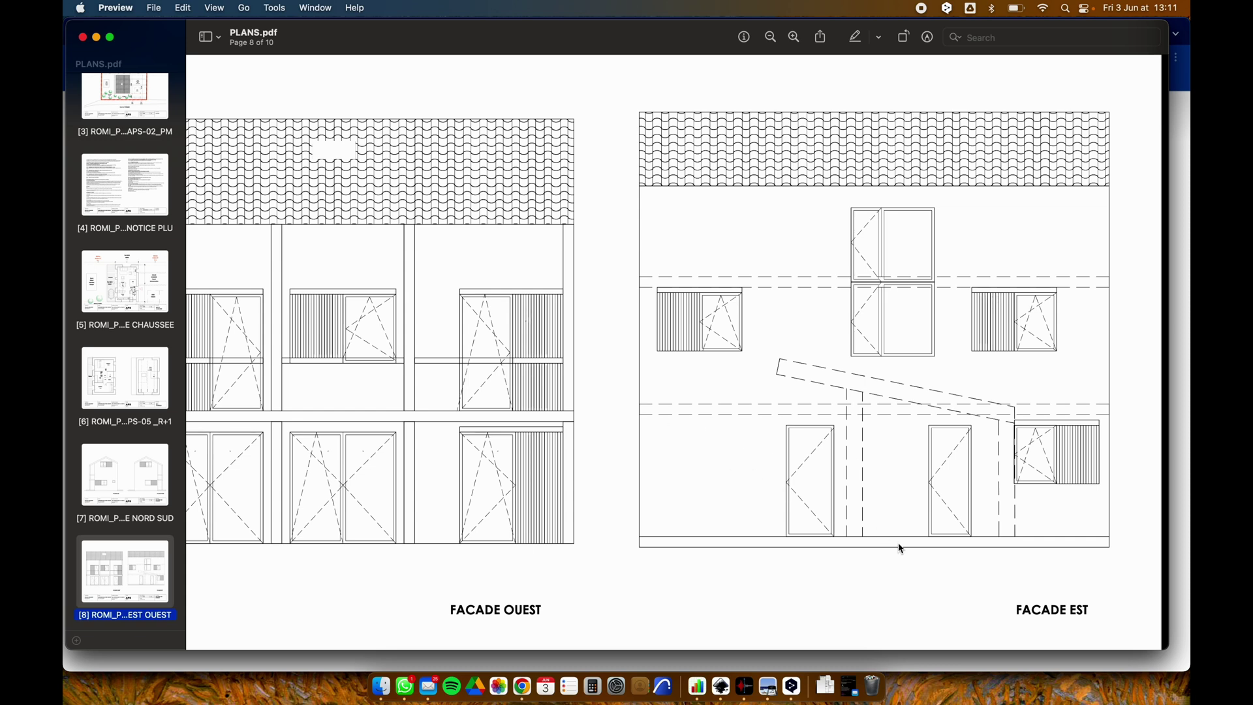
pyautogui.scroll(-6, 1030, 541)
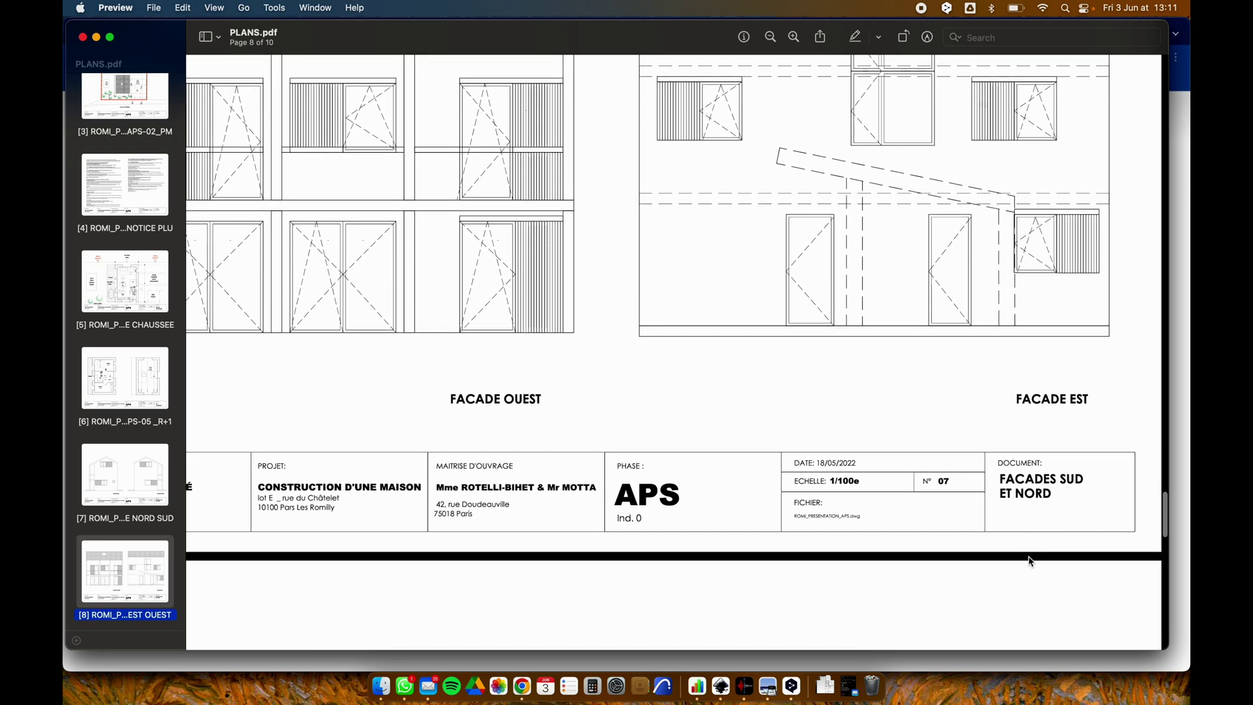
pyautogui.scroll(1, 1001, 320)
pyautogui.scroll(-3, 1001, 320)
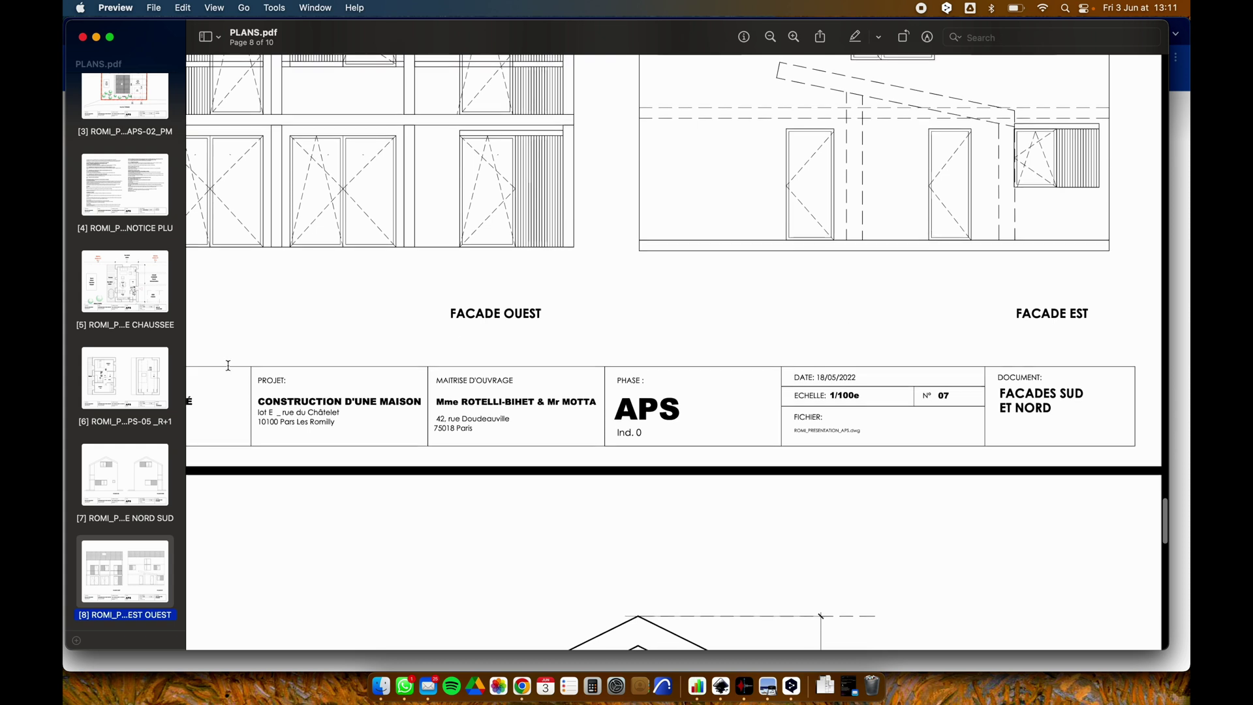
# Step: Open page 9 with the building section and examine its overall height dimension
pyautogui.scroll(-5, 101, 435)
pyautogui.click(114, 463)
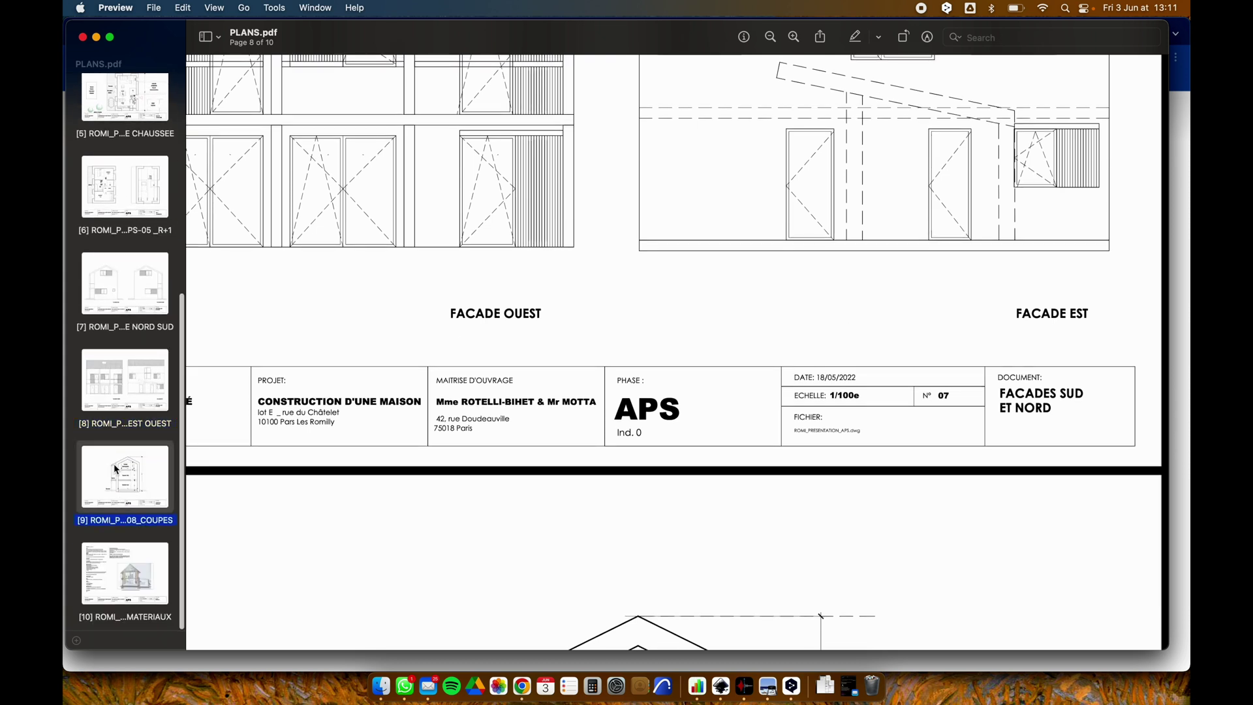
pyautogui.scroll(-2, 770, 363)
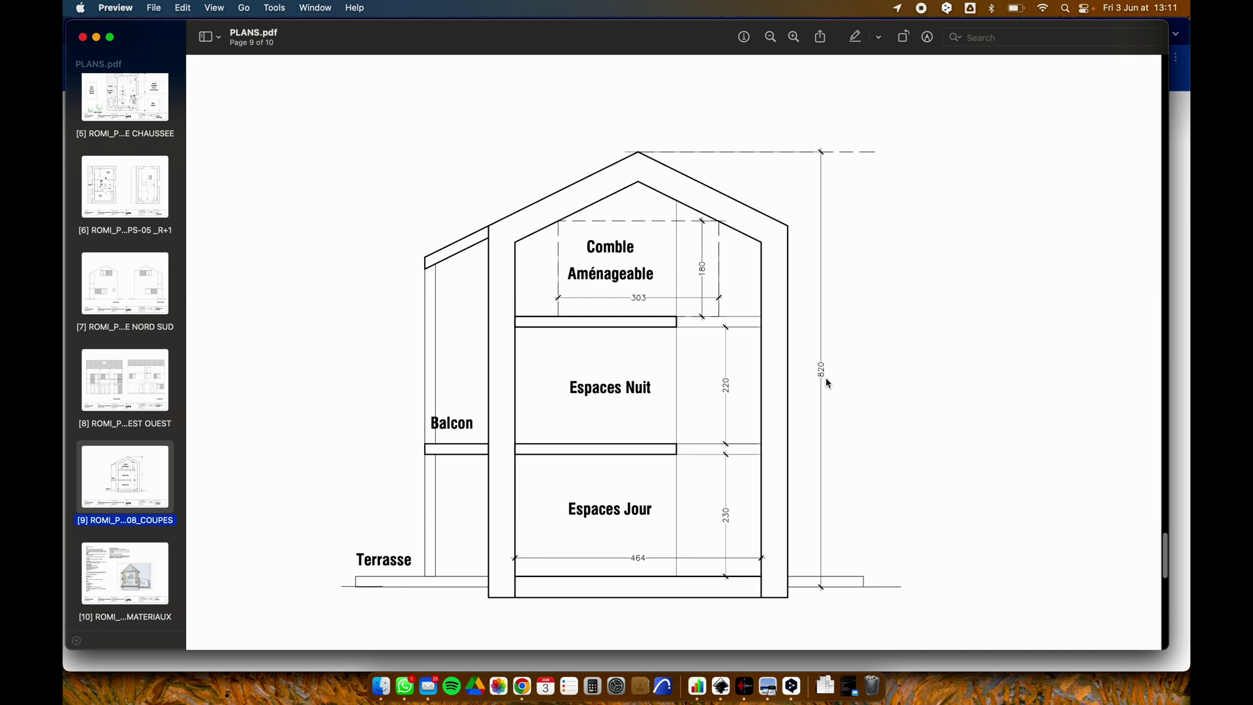
# Step: Return to page 8 and view the west and east façades
pyautogui.click(99, 398)
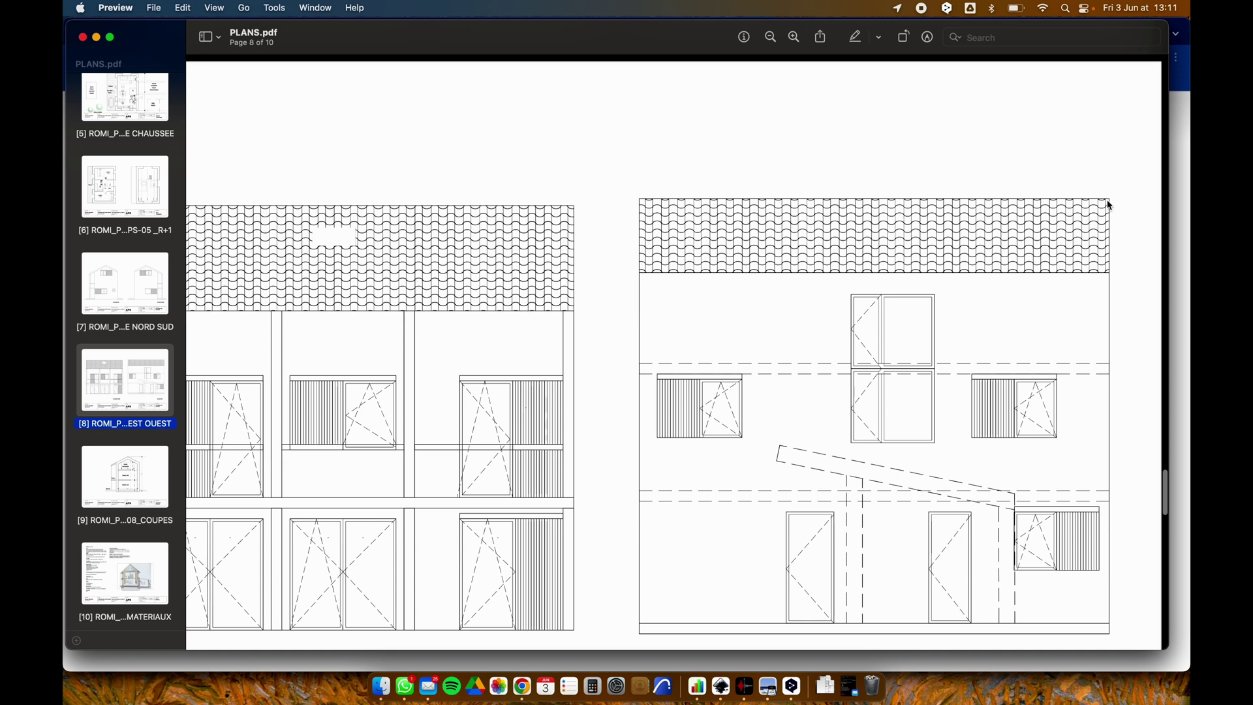
pyautogui.scroll(-3, 1106, 201)
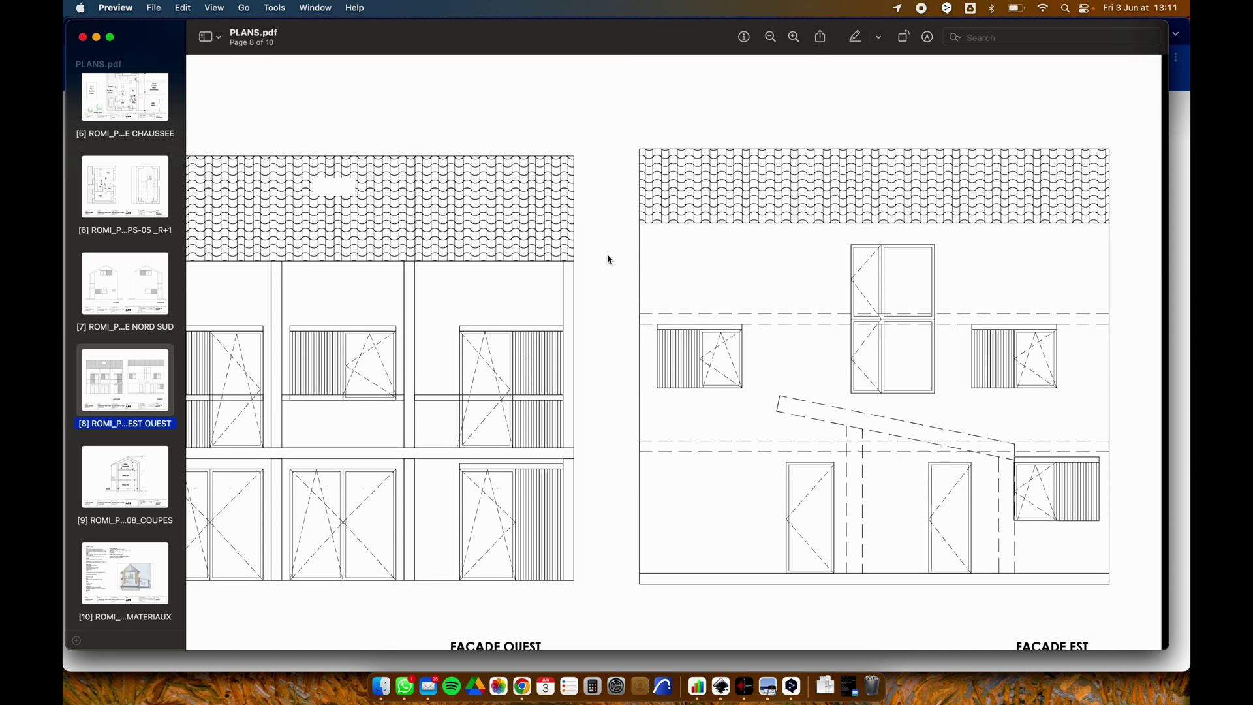
pyautogui.hscroll(-3, 655, 391)
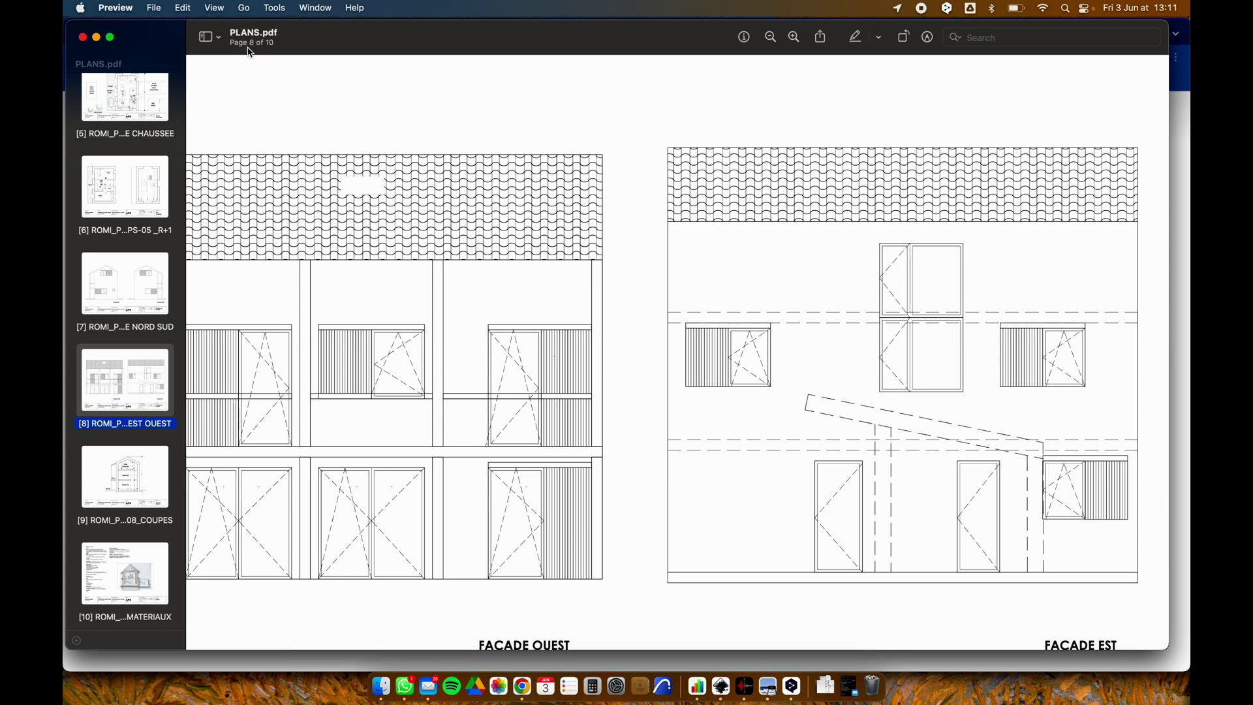
# Step: Switch to Finder and open PLANS.pdf from the "1 - IMPORT CLIENT" folder with Inkscape
pyautogui.hotkey('ctrl', 'Up')
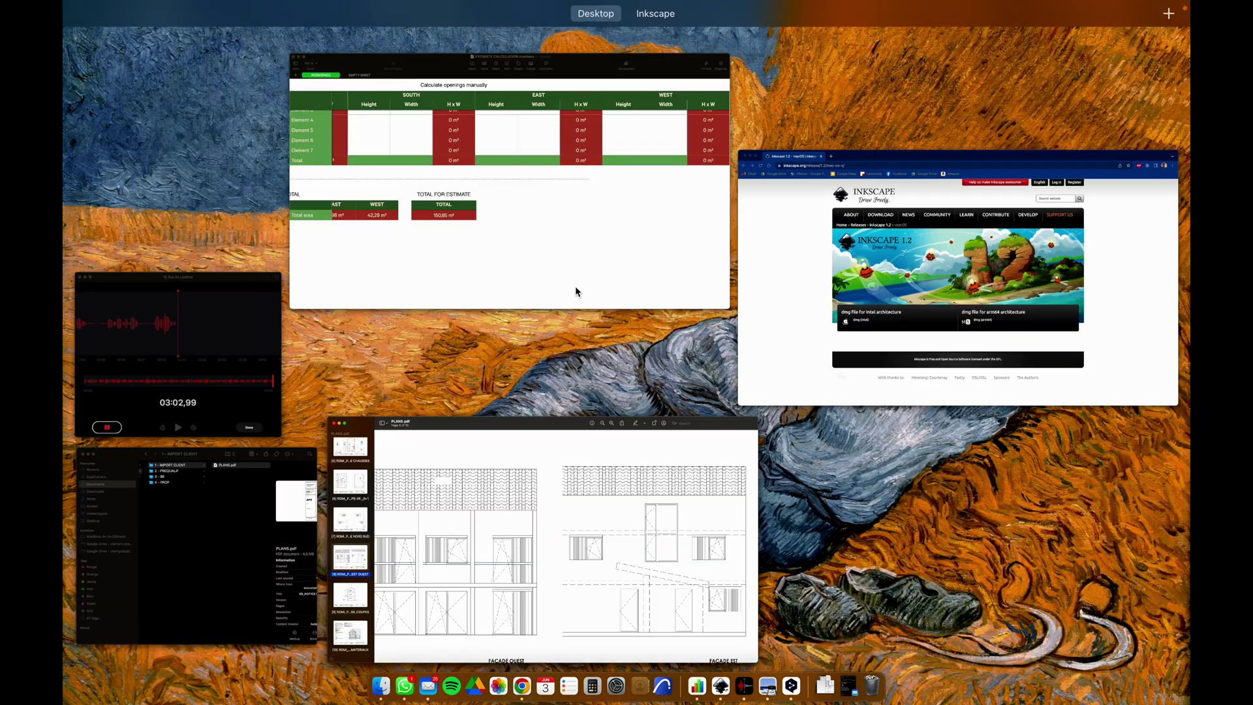
pyautogui.click(196, 503)
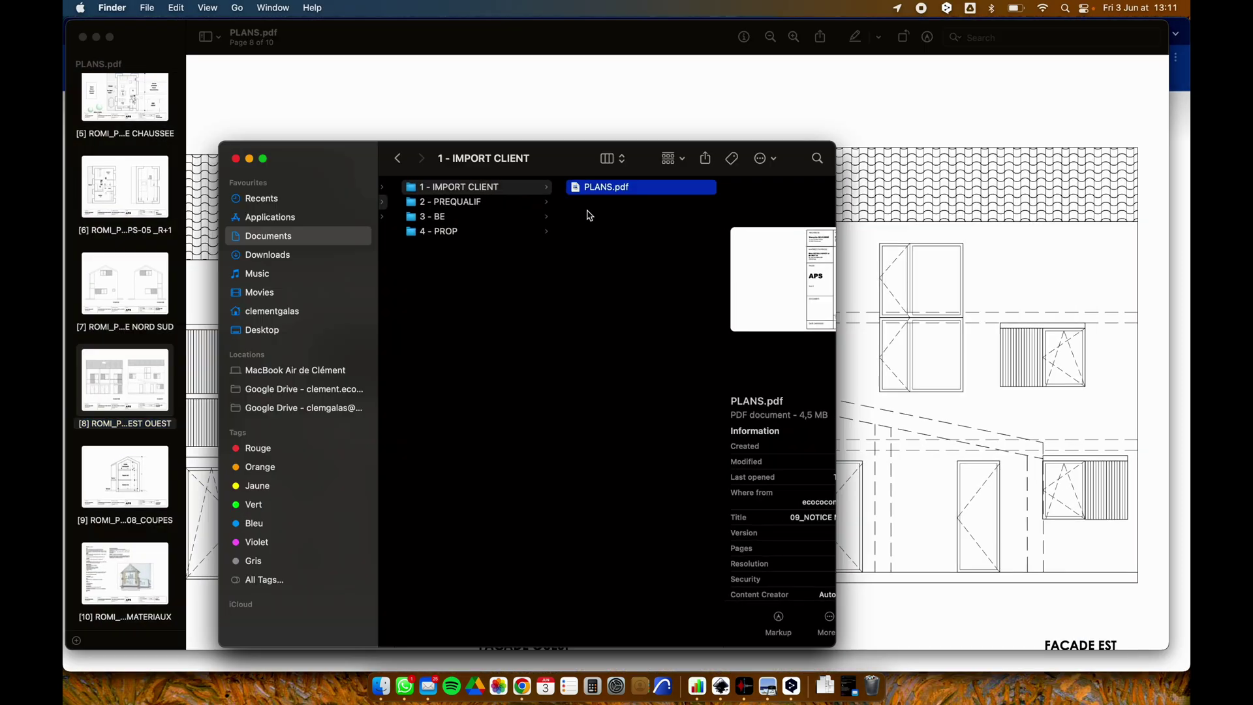
pyautogui.rightClick(618, 190)
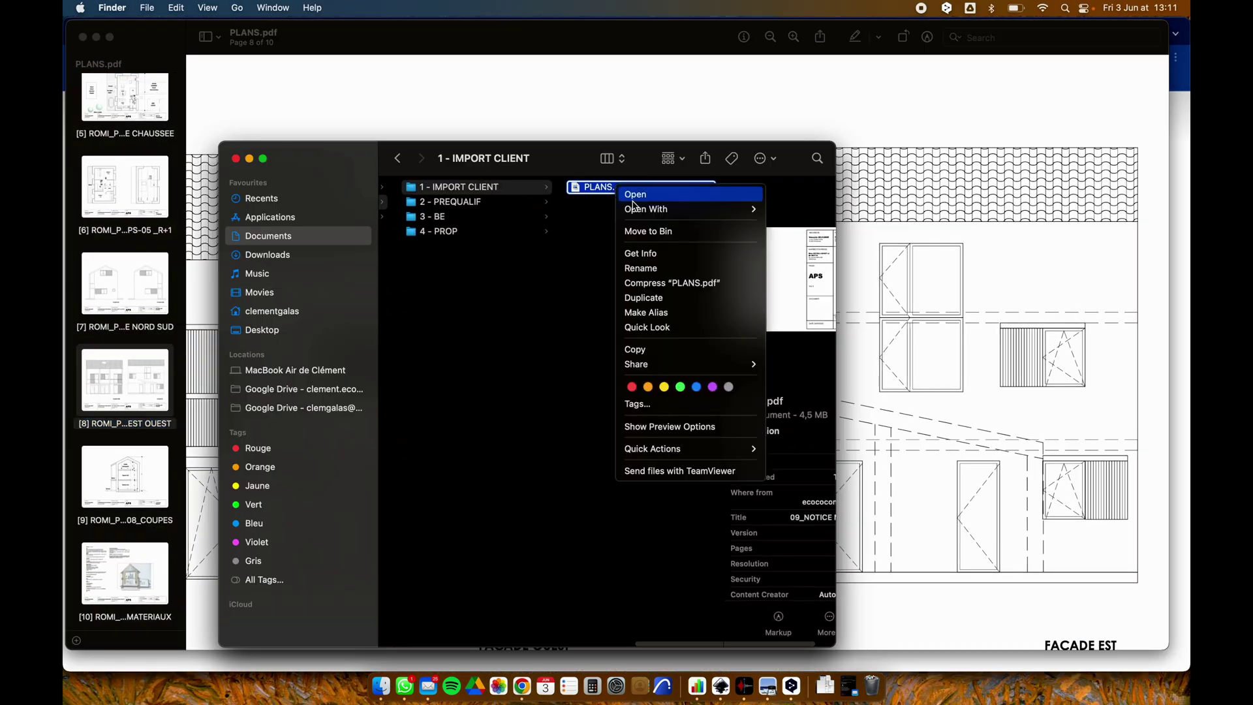
pyautogui.moveTo(697, 218)
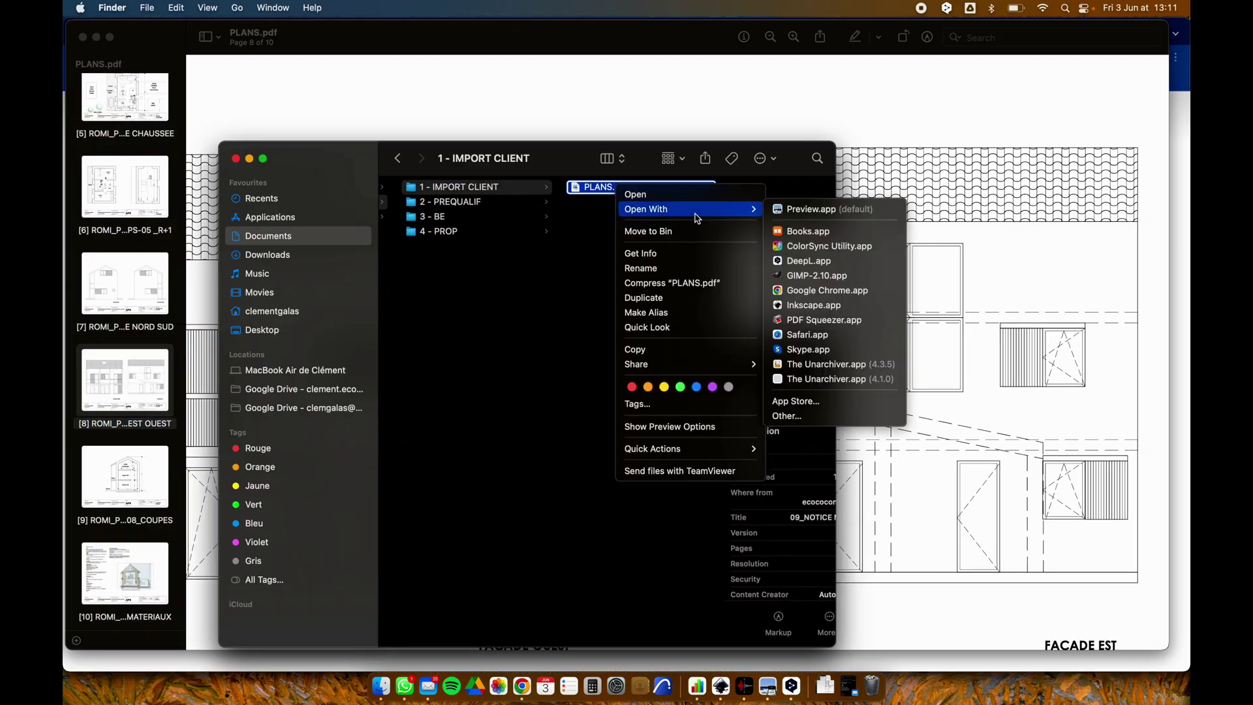
pyautogui.click(819, 305)
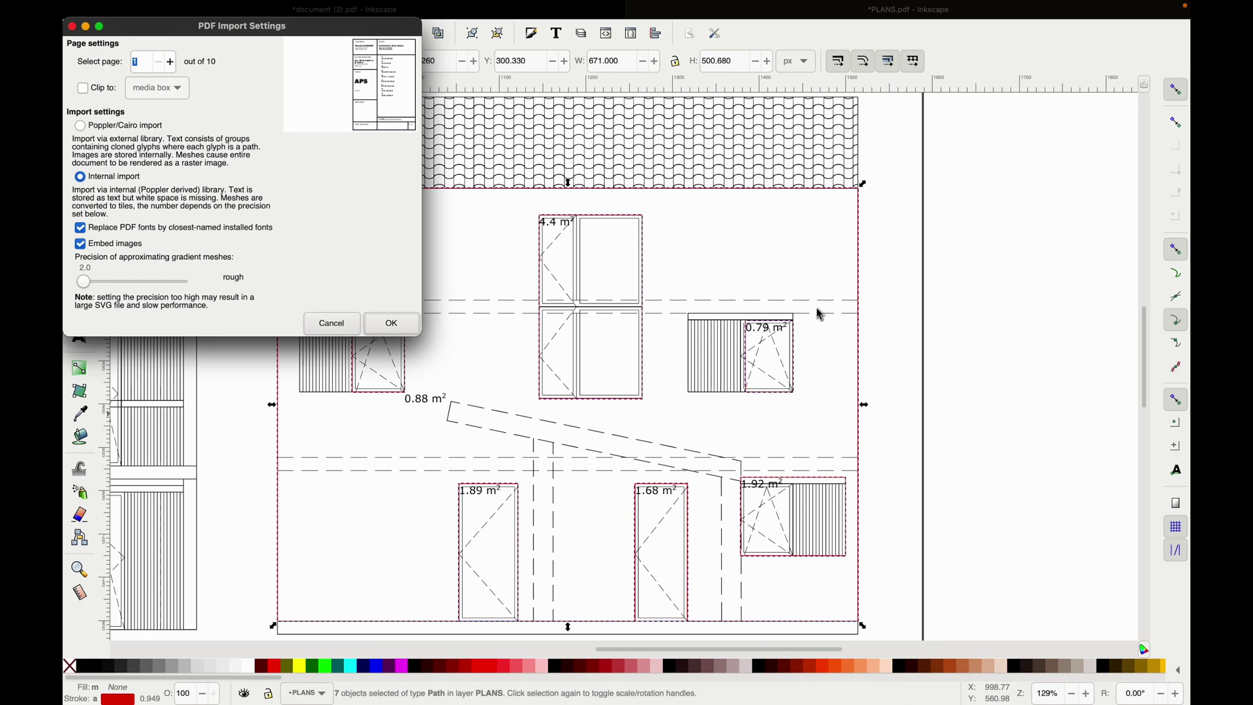
# Step: Choose page 8 with the west and east façades in the PDF import settings and import it
pyautogui.moveTo(192, 33); pyautogui.dragTo(330, 122)
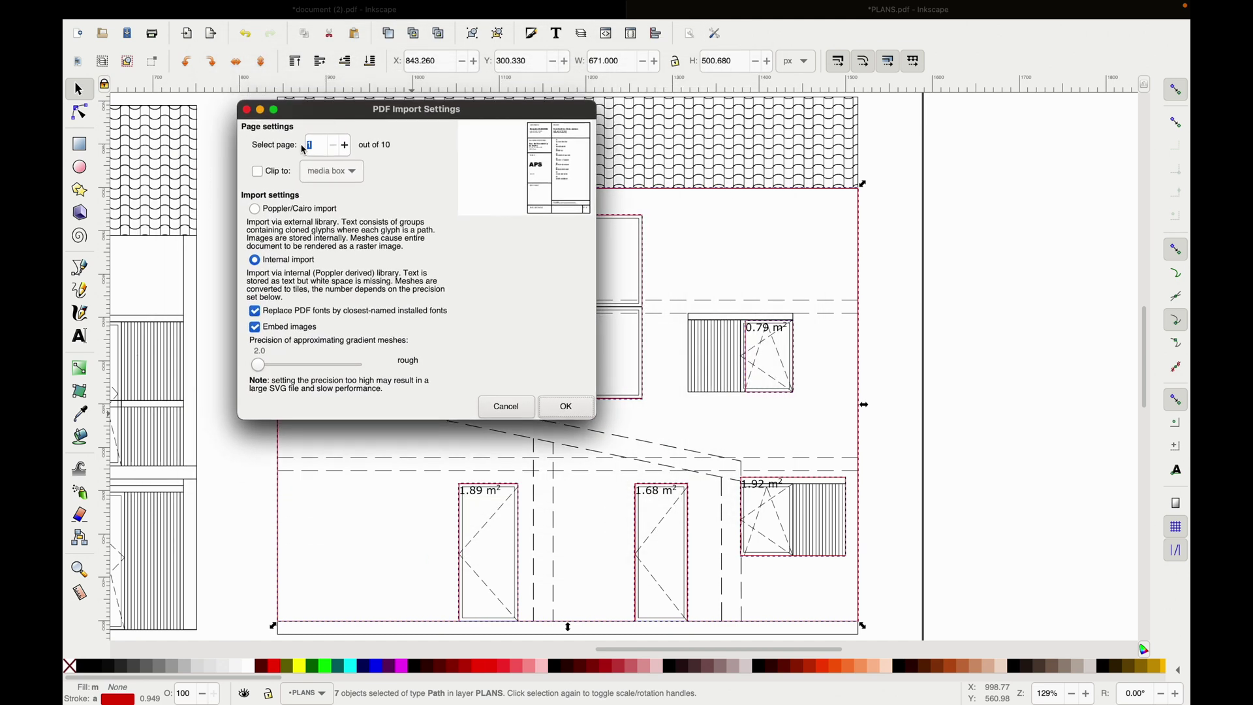
pyautogui.click(345, 146)
pyautogui.click(345, 146)
pyautogui.click(345, 145)
pyautogui.click(346, 146)
pyautogui.click(345, 146)
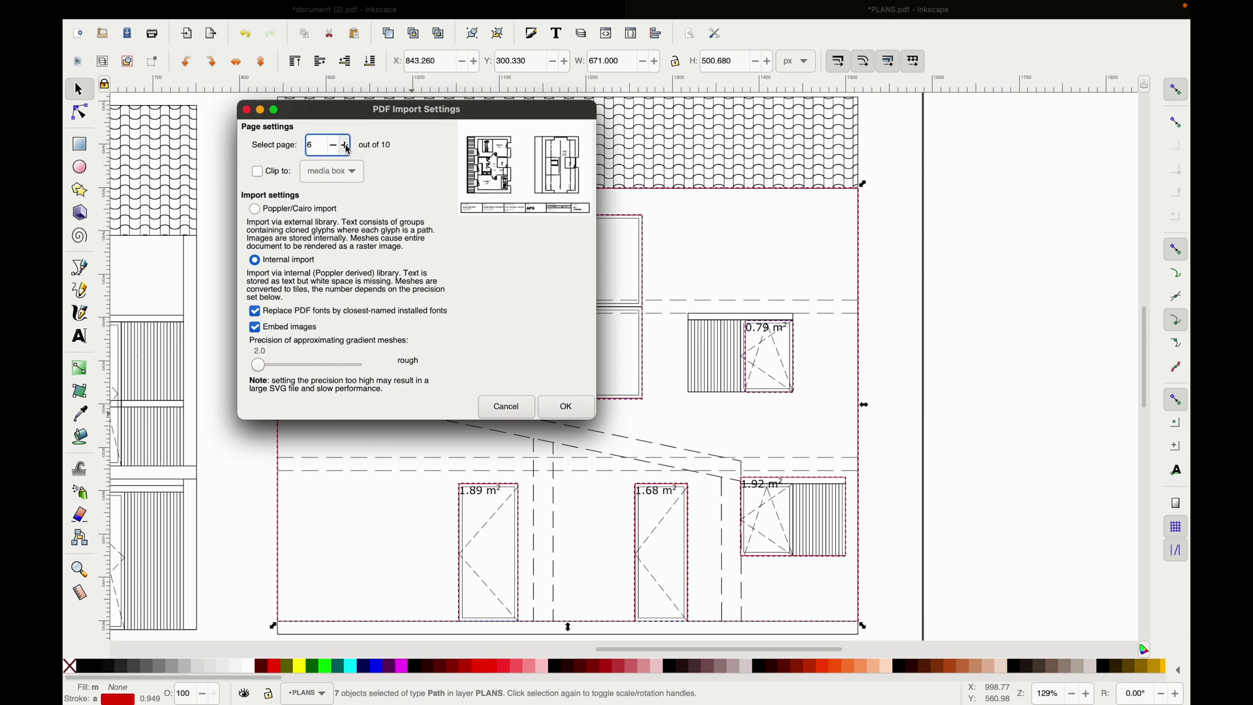
pyautogui.click(346, 147)
pyautogui.click(347, 146)
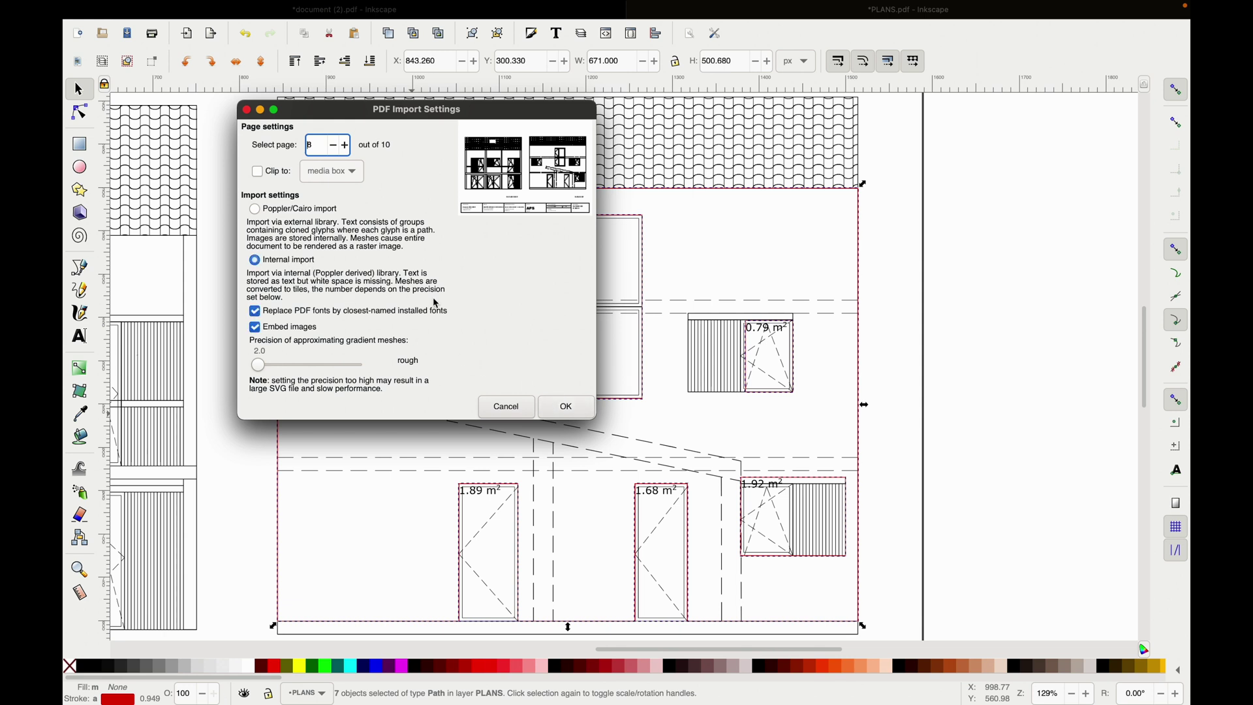
pyautogui.click(566, 409)
pyautogui.click(566, 406)
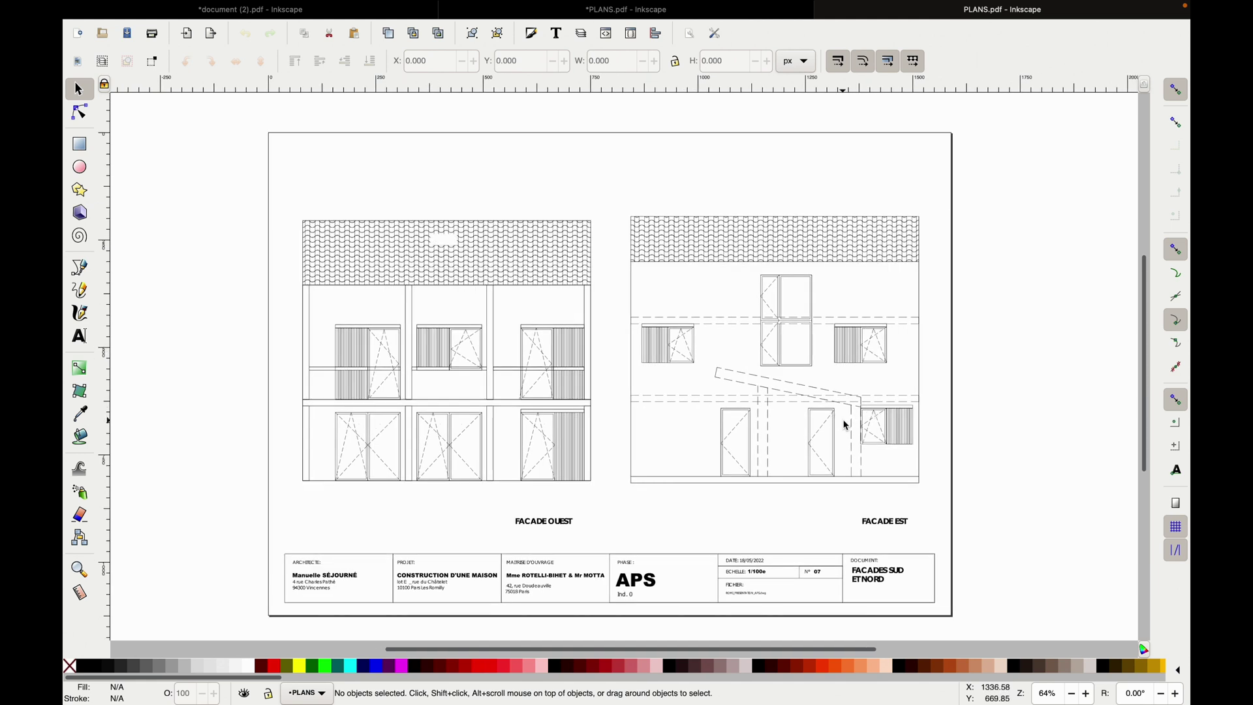
# Step: Activate the Measurement tool with millimetres as its unit
pyautogui.hscroll(5, 835, 421)
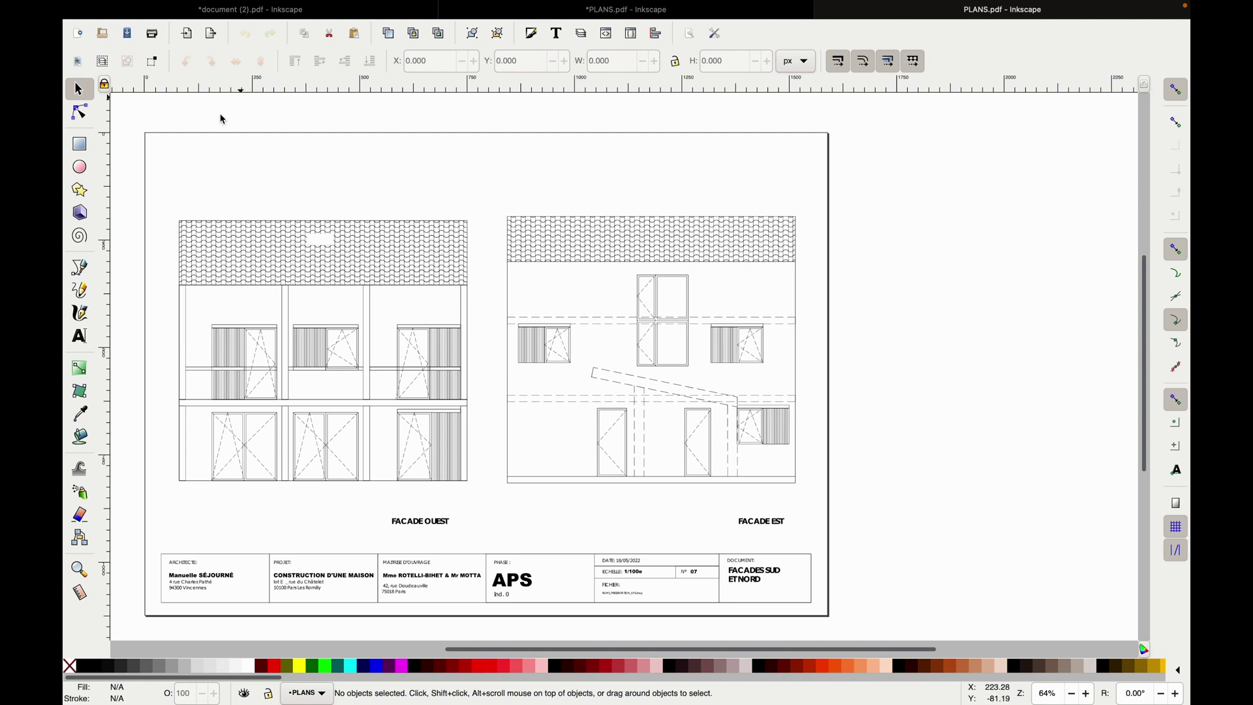
pyautogui.click(81, 593)
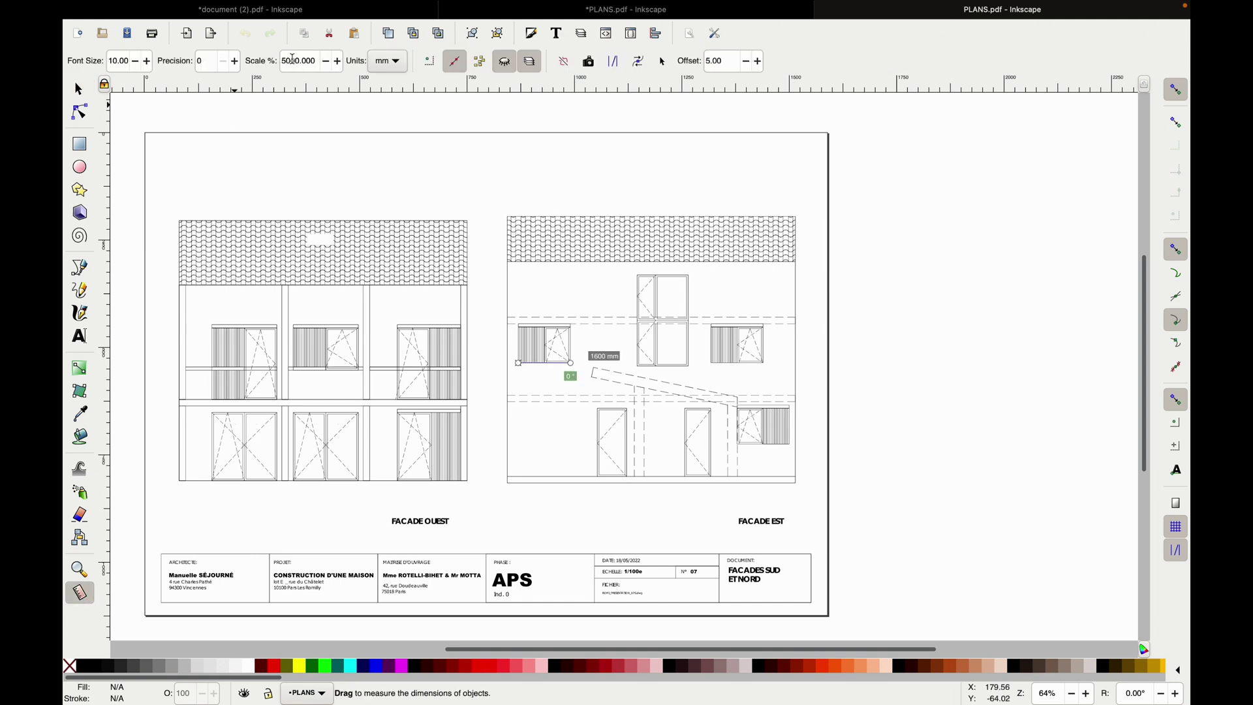
pyautogui.click(395, 62)
pyautogui.click(395, 66)
pyautogui.scroll(-1, 760, 527)
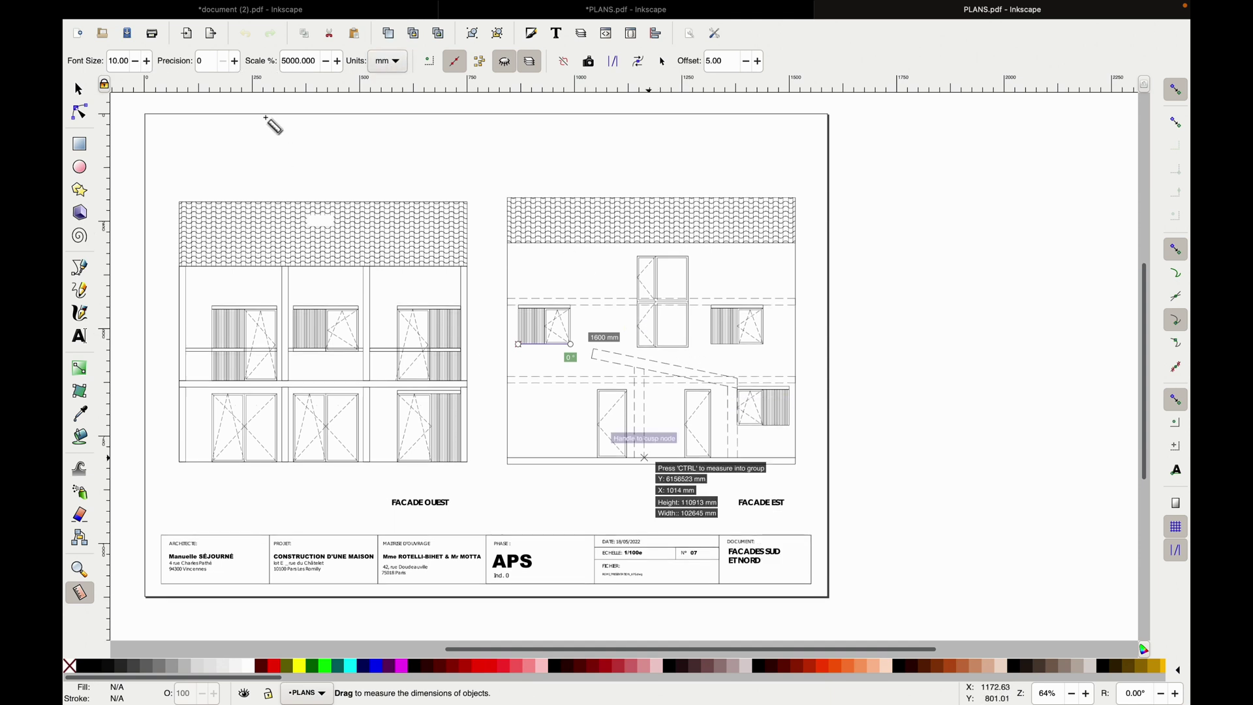
# Step: Set the measurement scale to 10000 %
pyautogui.click(289, 62)
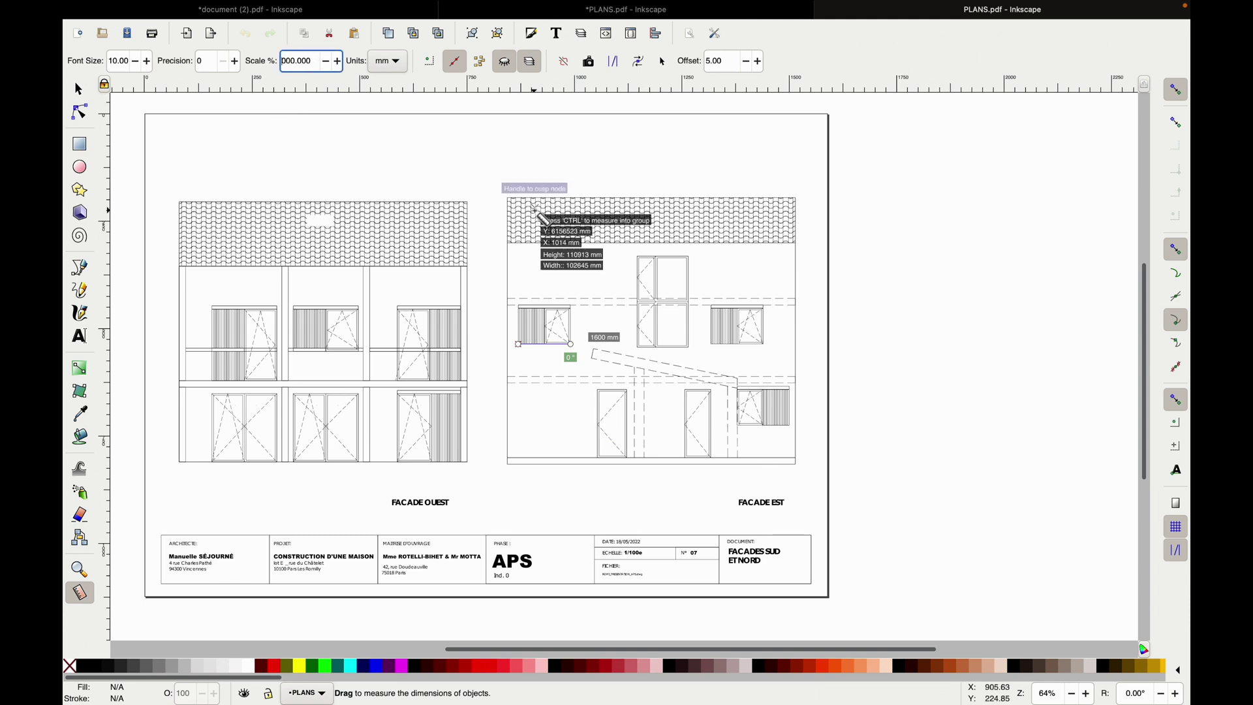
pyautogui.write('1')
pyautogui.press('Return')
pyautogui.click(289, 62)
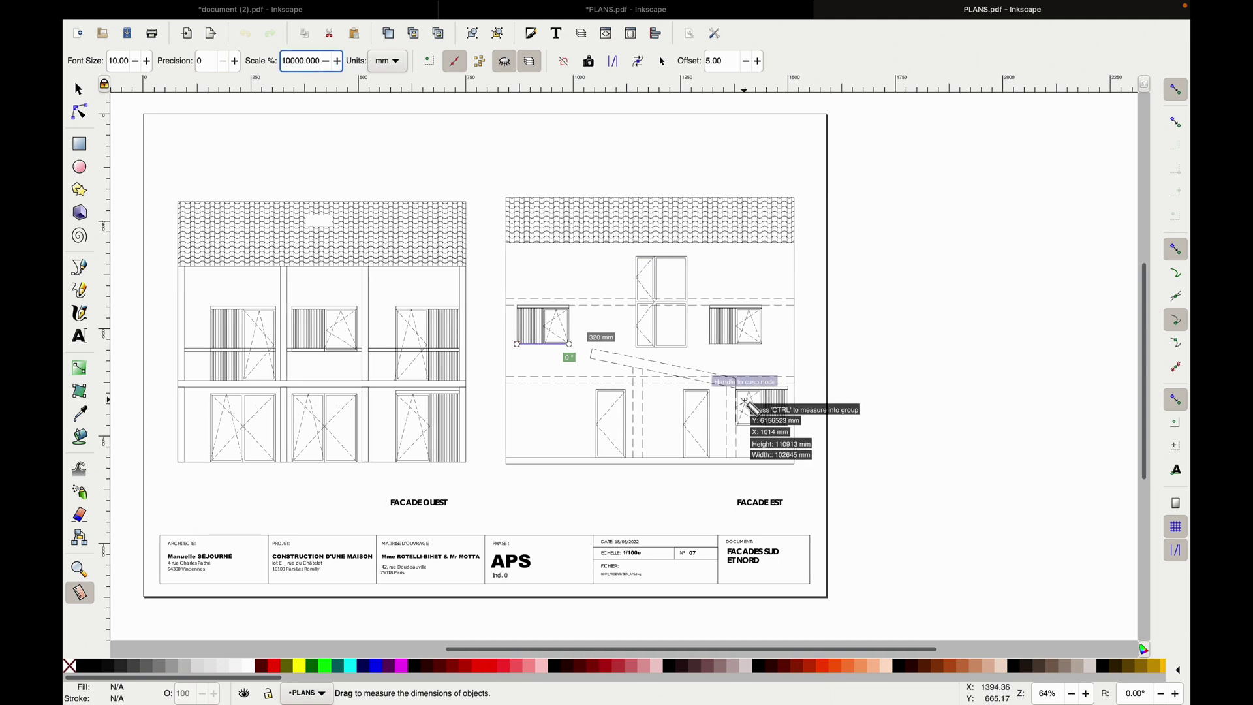
# Step: Measure the east façade's full height from the base of the wall to the top of the roof
pyautogui.hscroll(2, 750, 408)
pyautogui.scroll(1, 751, 408)
pyautogui.hscroll(-1, 745, 400)
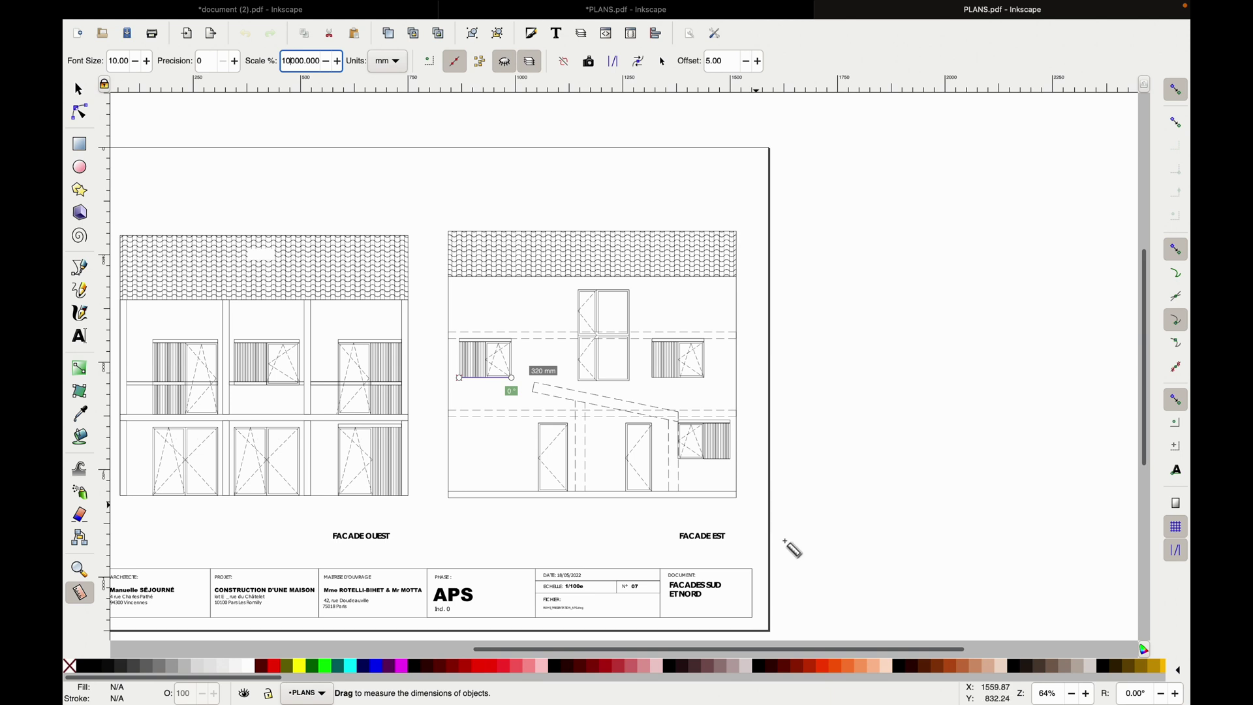
pyautogui.keyDown('ctrl'); pyautogui.scroll(1, 761, 507); pyautogui.keyUp('ctrl')
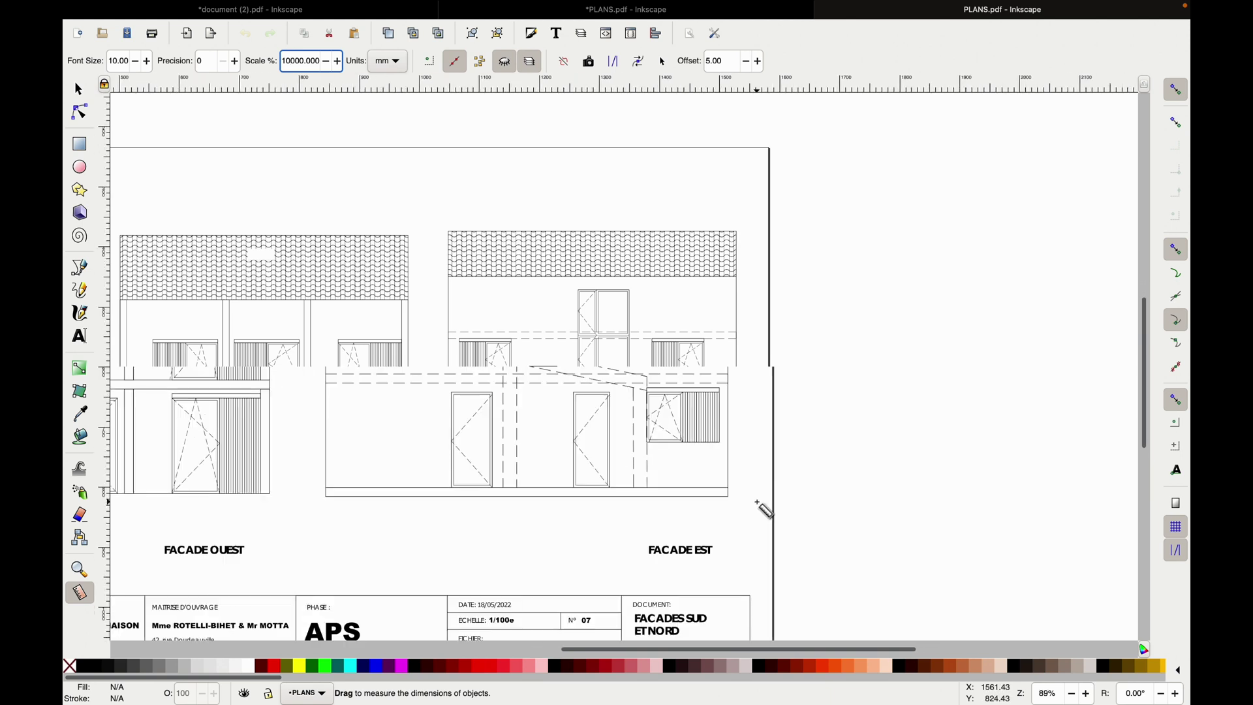
pyautogui.hscroll(1, 532, 510)
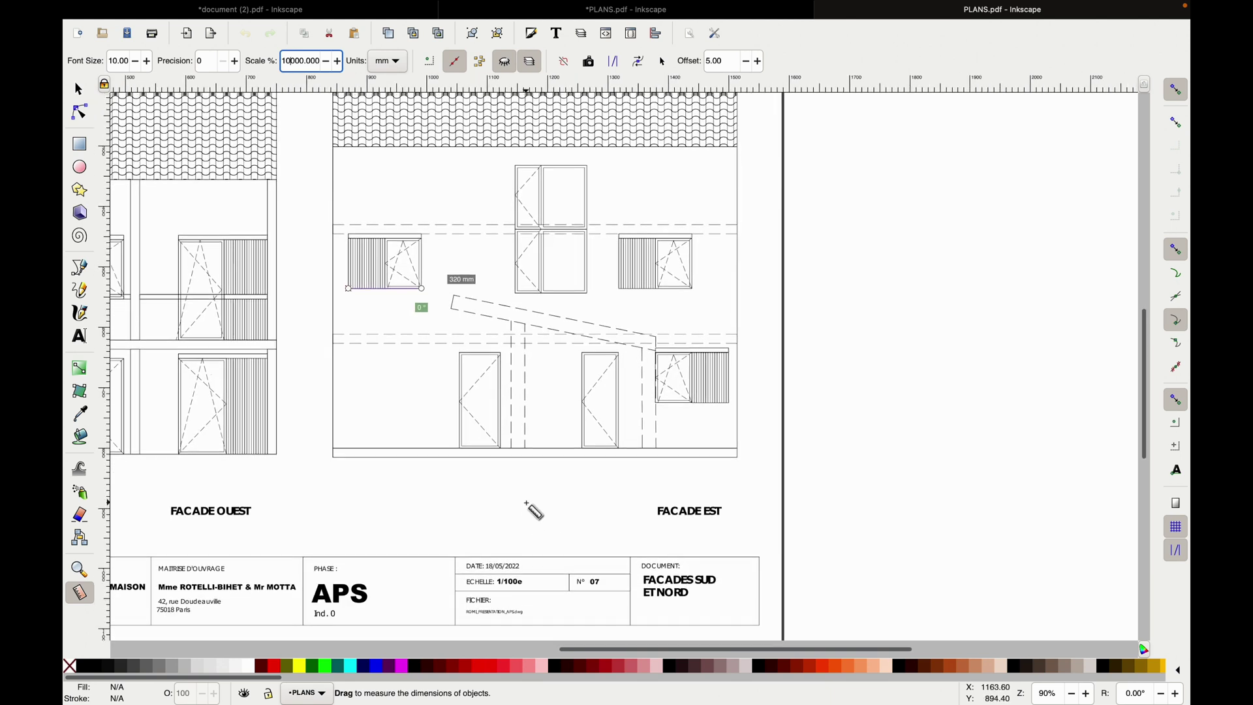
pyautogui.hscroll(1, 532, 510)
pyautogui.scroll(1, 532, 511)
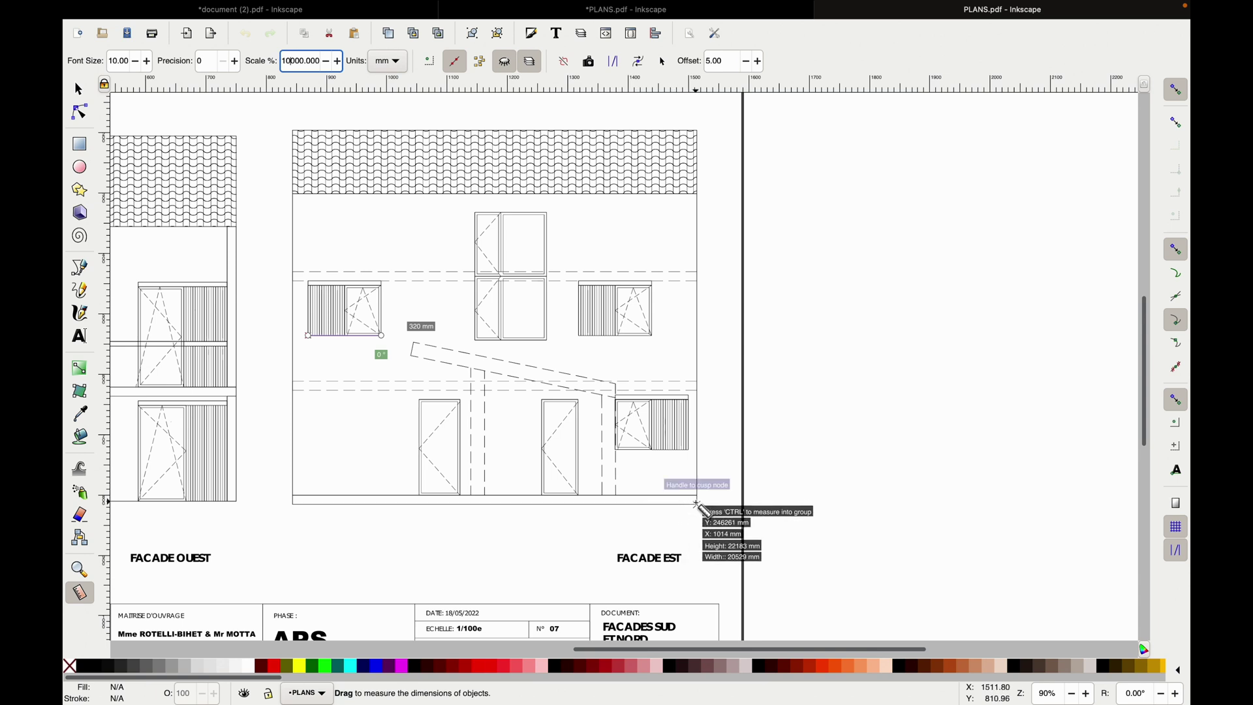
pyautogui.moveTo(697, 505); pyautogui.dragTo(699, 131)
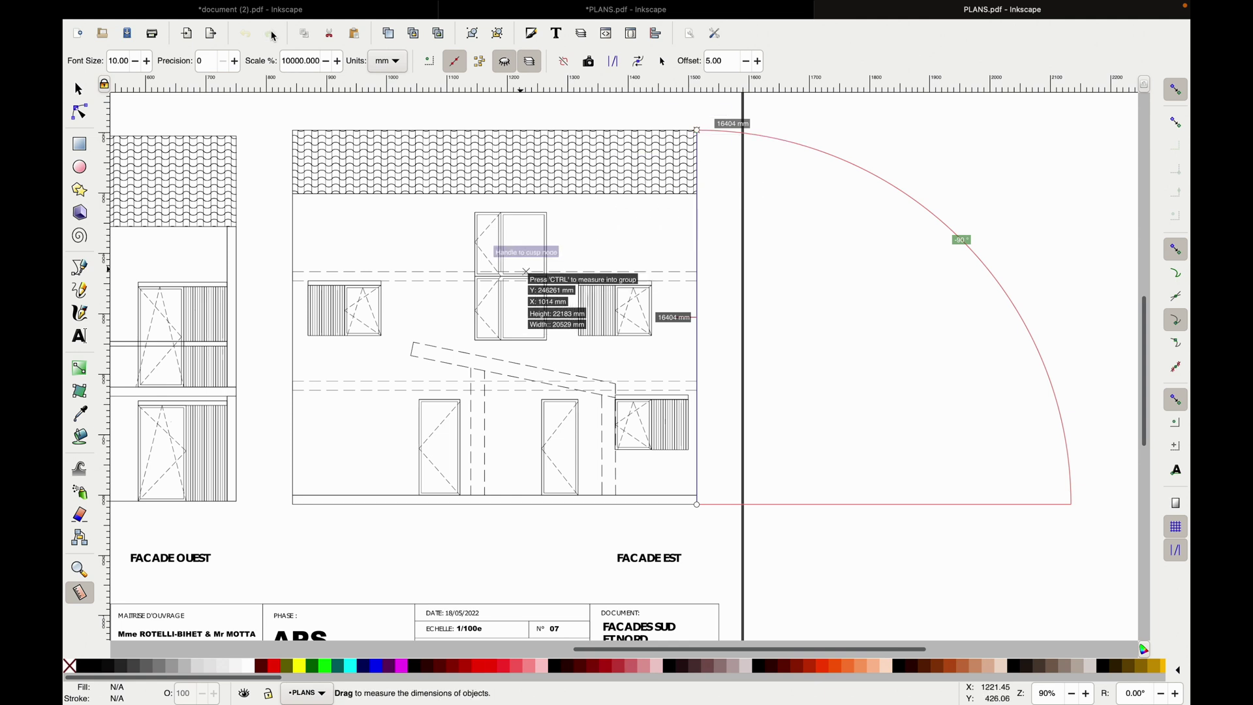
# Step: Switch to PLANS.pdf in Preview and check the building's overall height dimension on the page 9 section
pyautogui.click(290, 64)
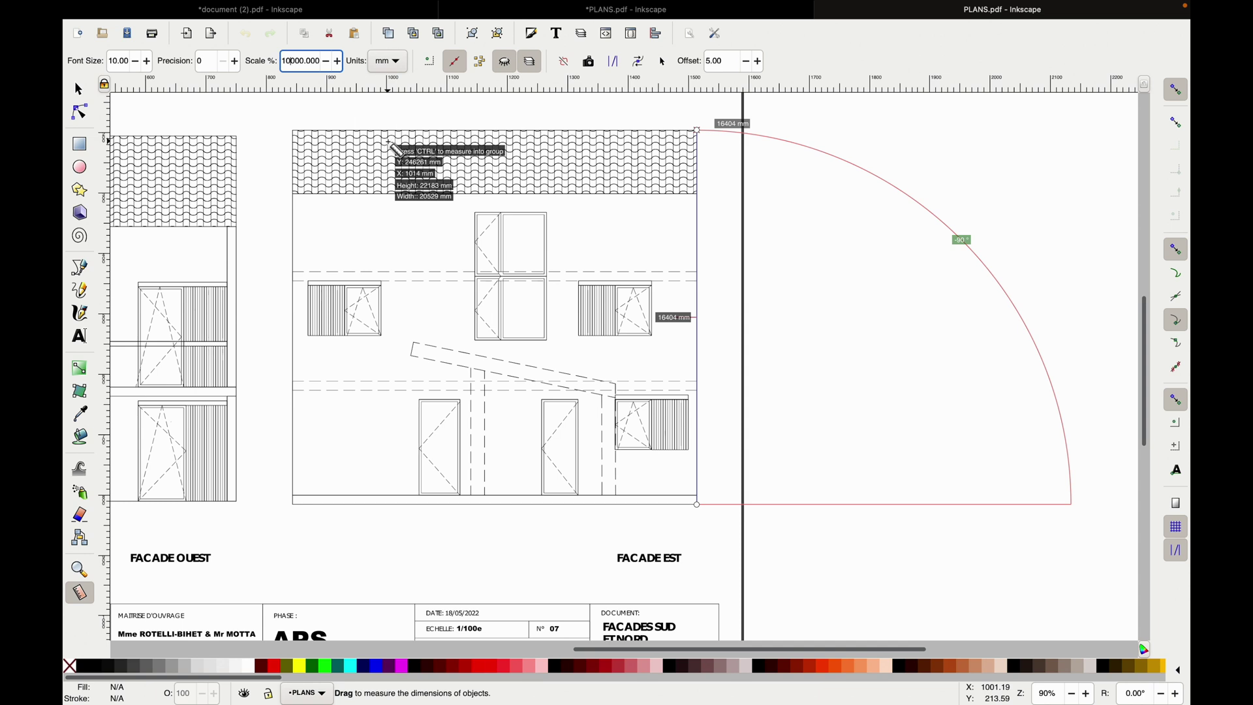
pyautogui.hotkey('ctrl', 'Up')
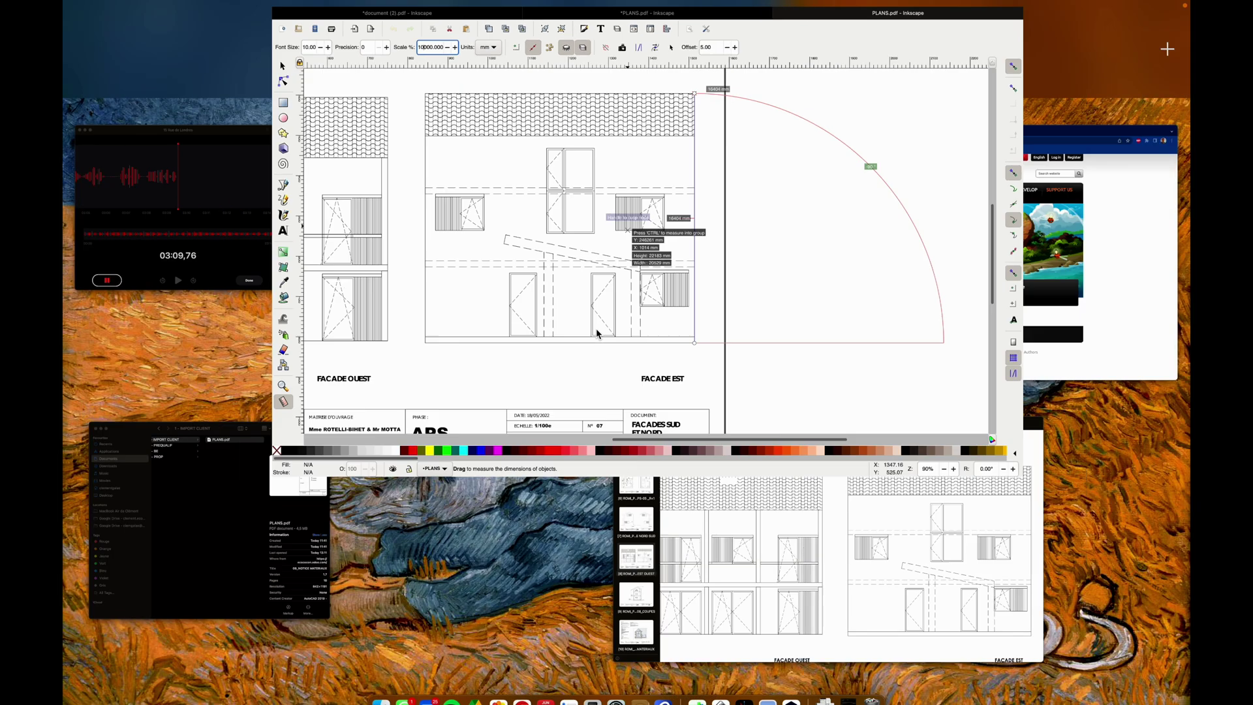
pyautogui.click(790, 560)
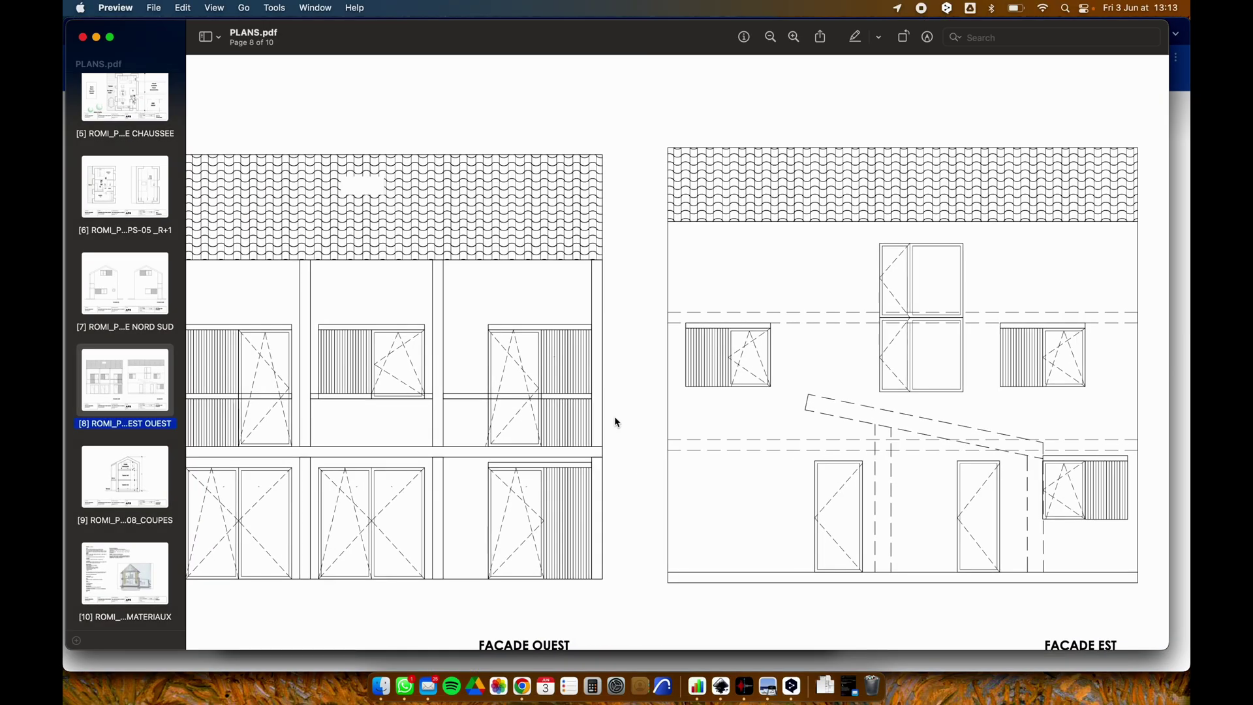
pyautogui.scroll(-10, 614, 417)
pyautogui.scroll(-5, 617, 422)
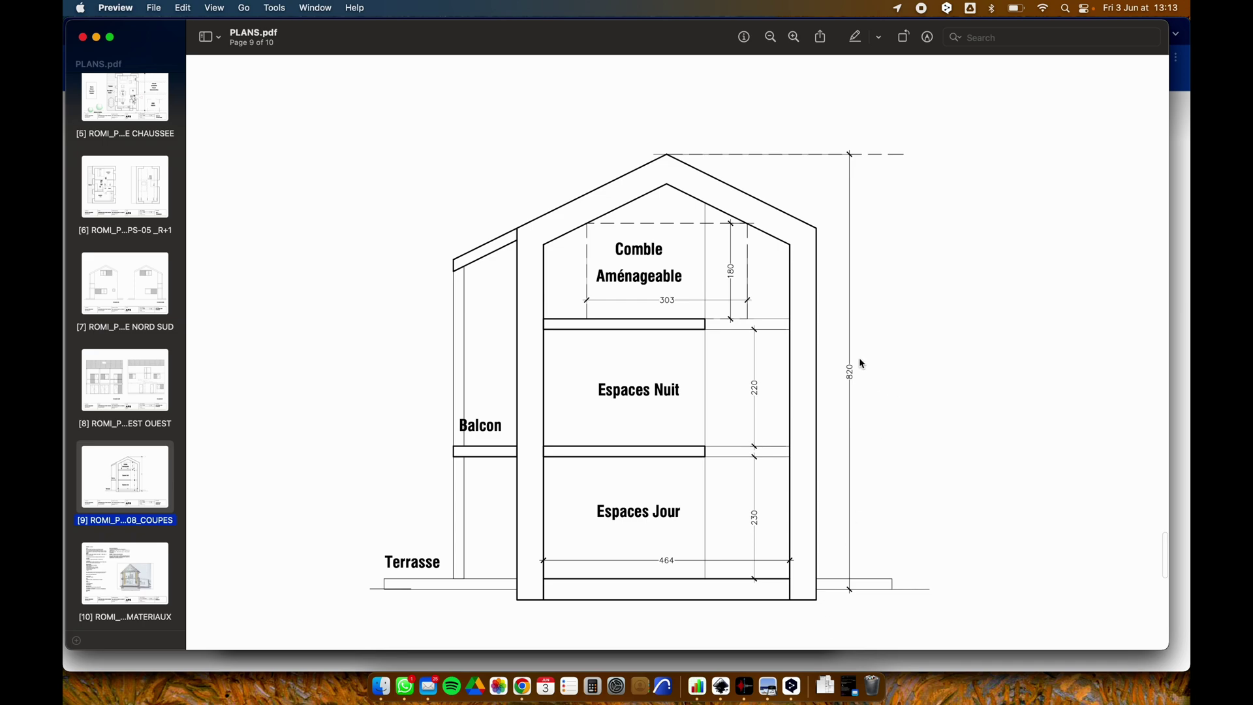
pyautogui.hotkey('ctrl', 'Up')
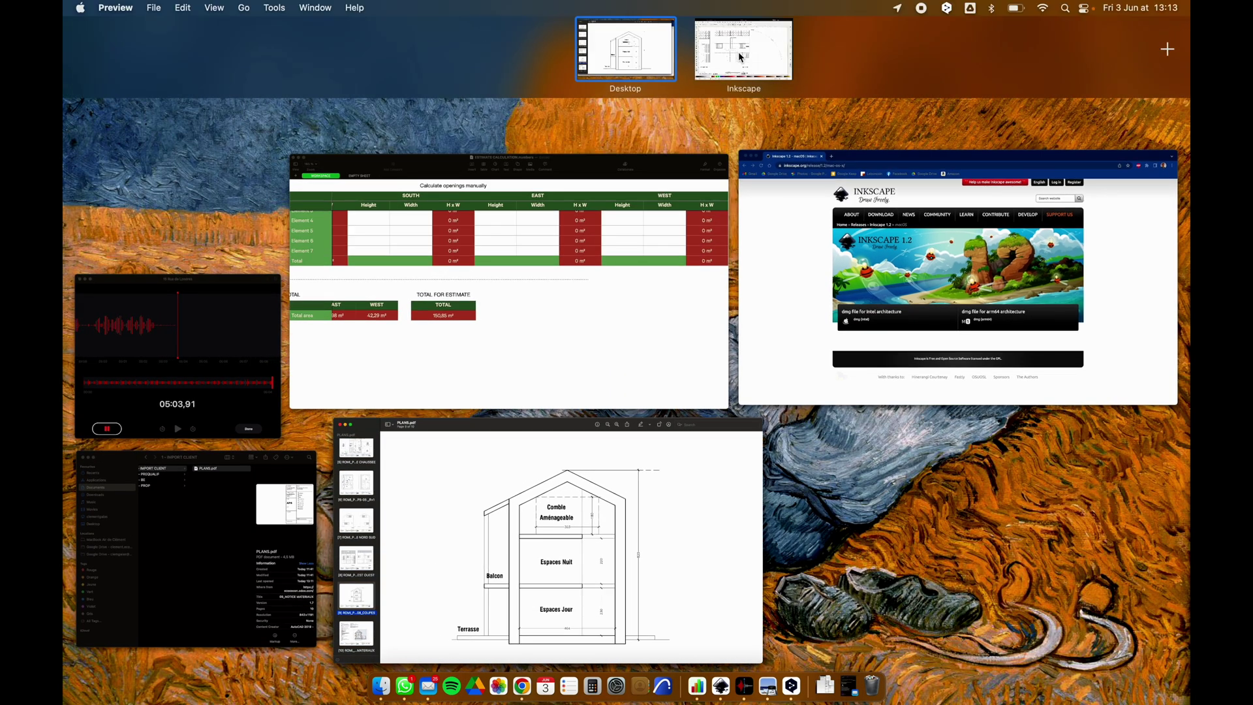
# Step: Switch back to Inkscape and set the measurement scale to 5000 %
pyautogui.click(738, 53)
pyautogui.click(304, 66)
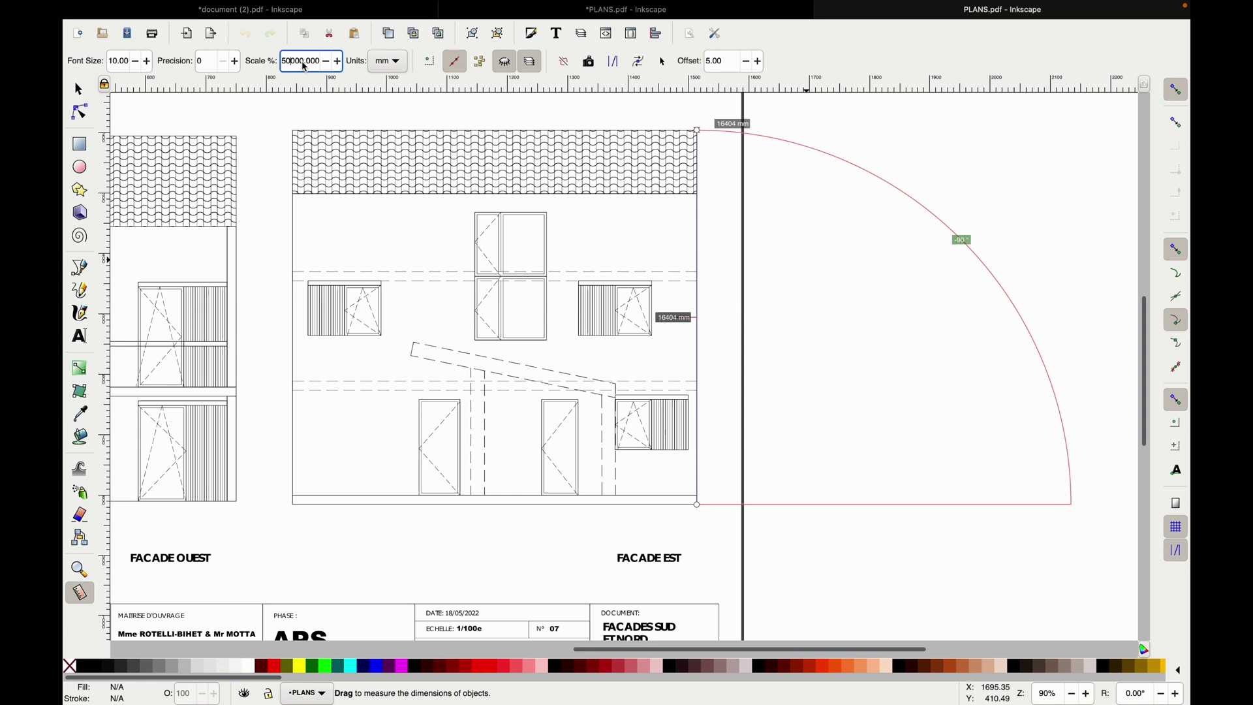
pyautogui.press('Return')
pyautogui.click(291, 62)
pyautogui.press('Return')
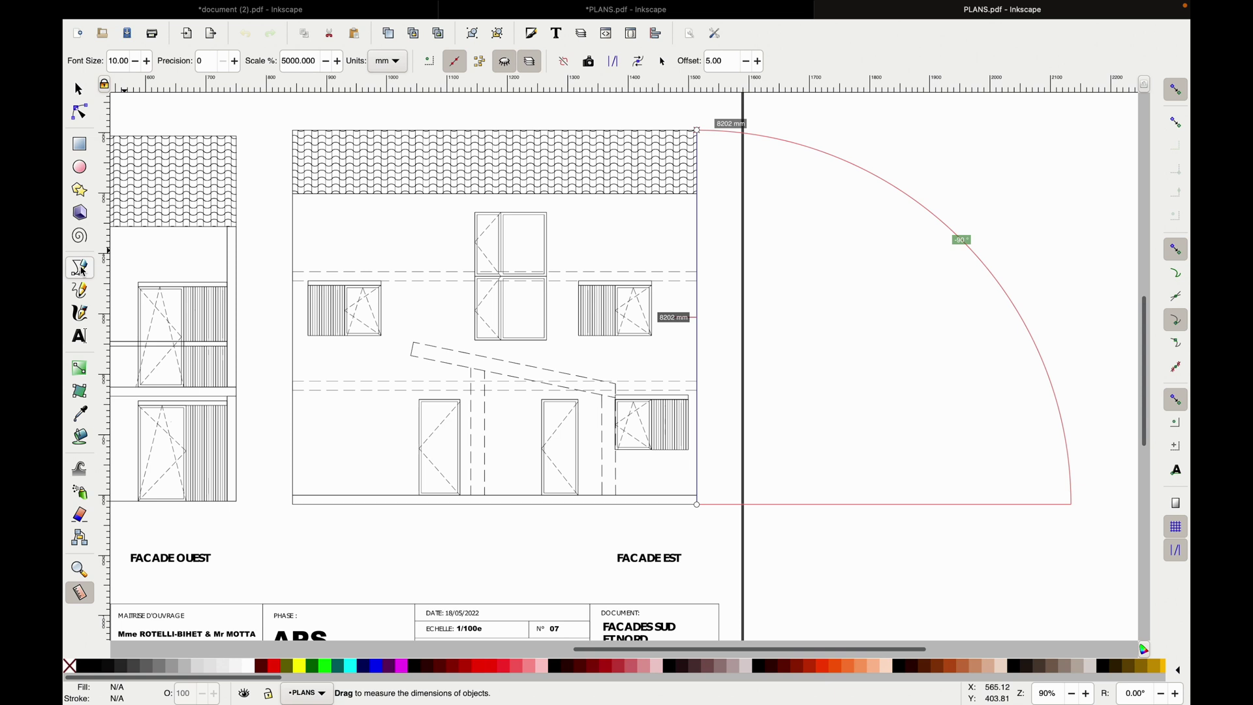
# Step: Activate the Pen tool and open the Fill and Stroke settings
pyautogui.click(80, 268)
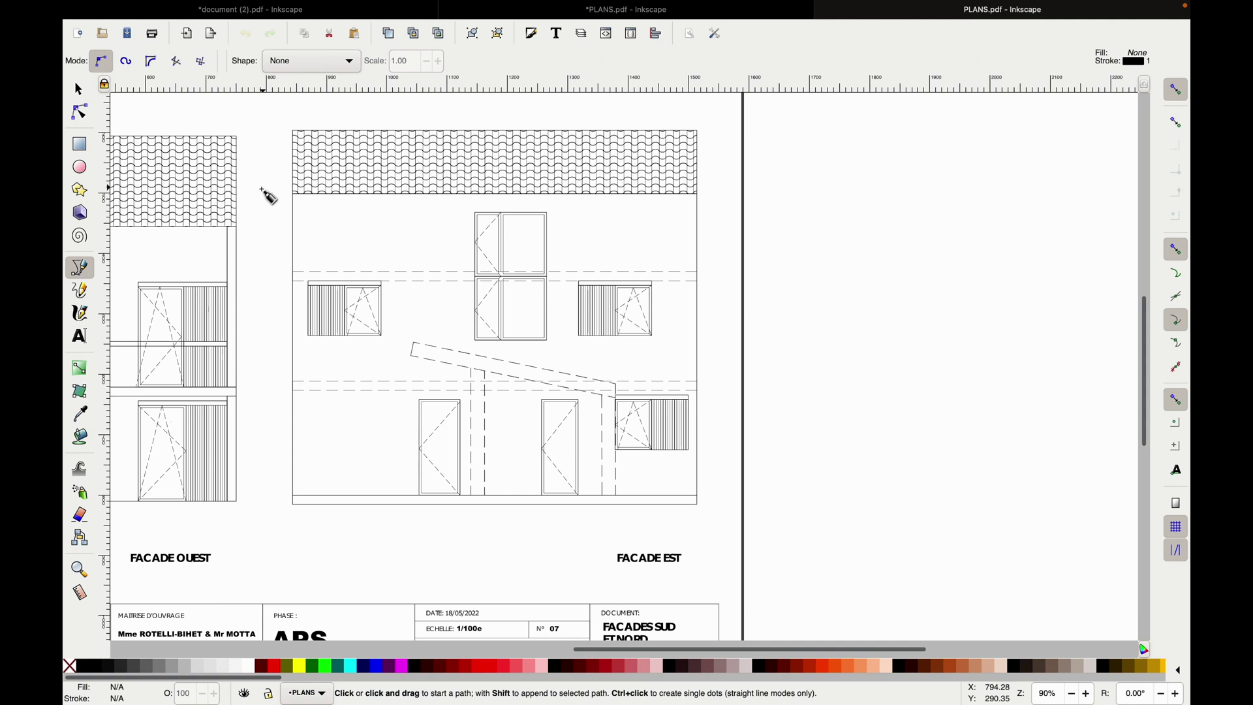
pyautogui.moveTo(310, 6)
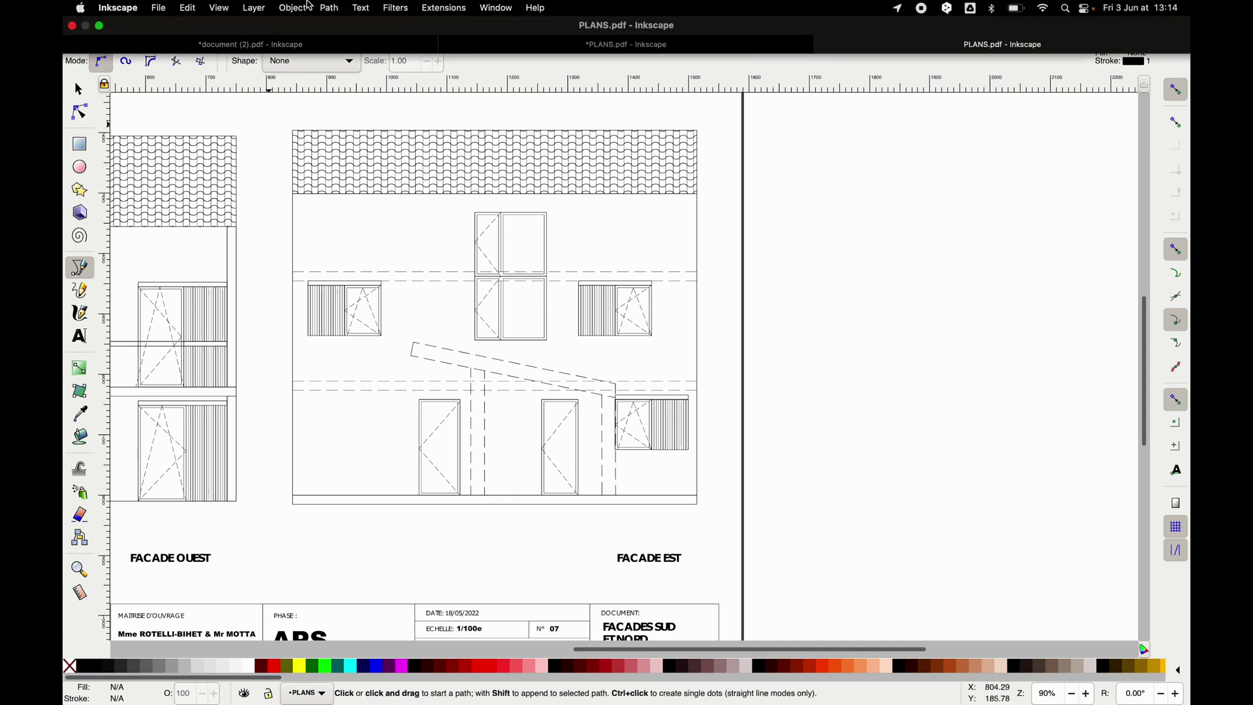
pyautogui.click(293, 8)
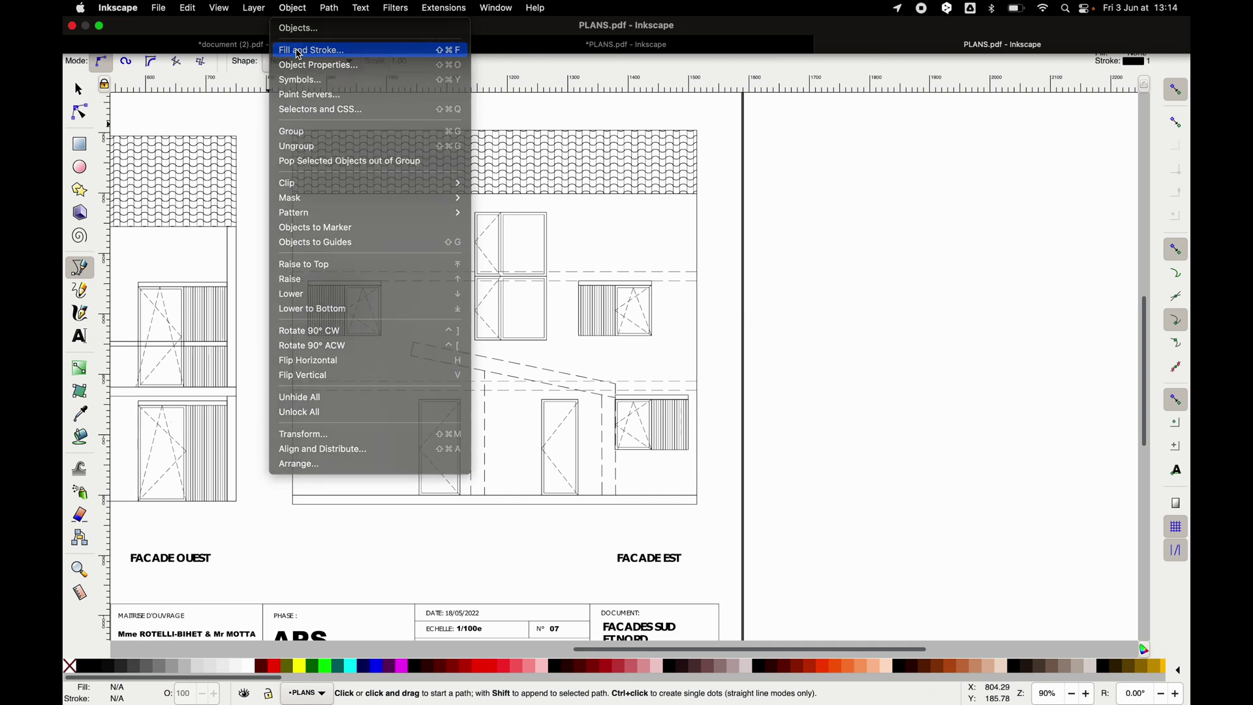
pyautogui.click(307, 50)
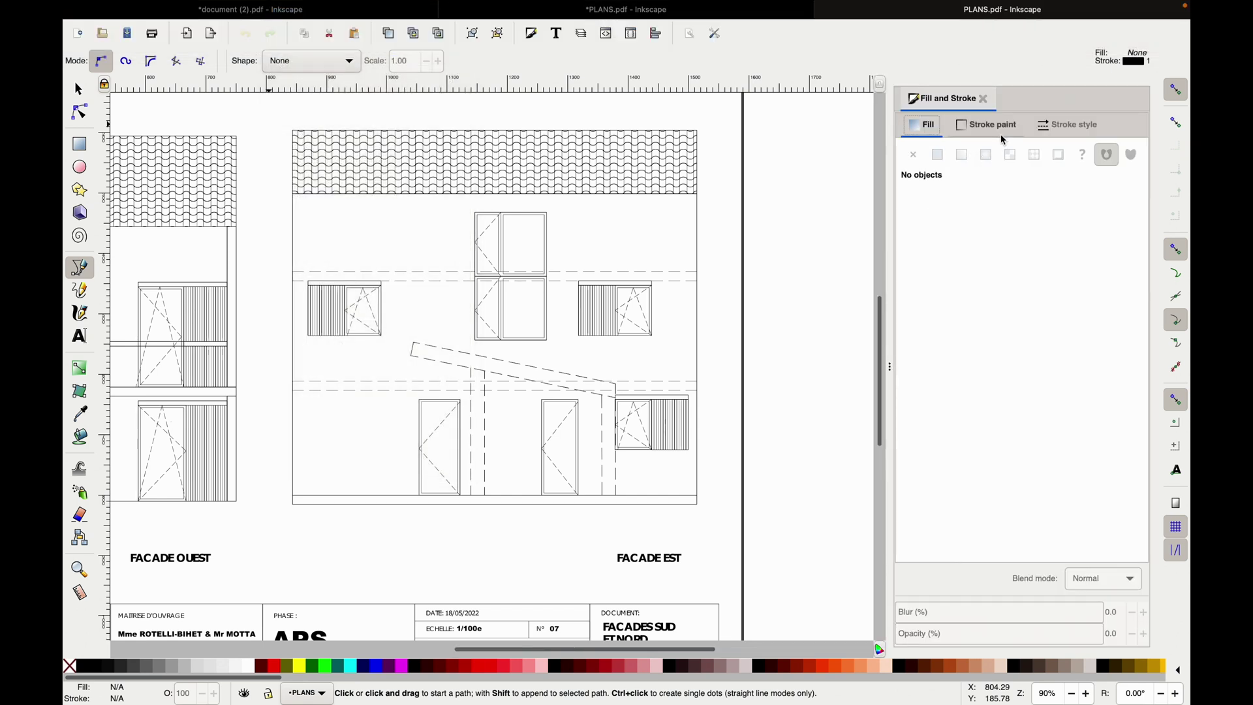
# Step: Trace a closed rectangular path around the east façade's wall below the roof and give it a red stroke with R 242
pyautogui.click(293, 194)
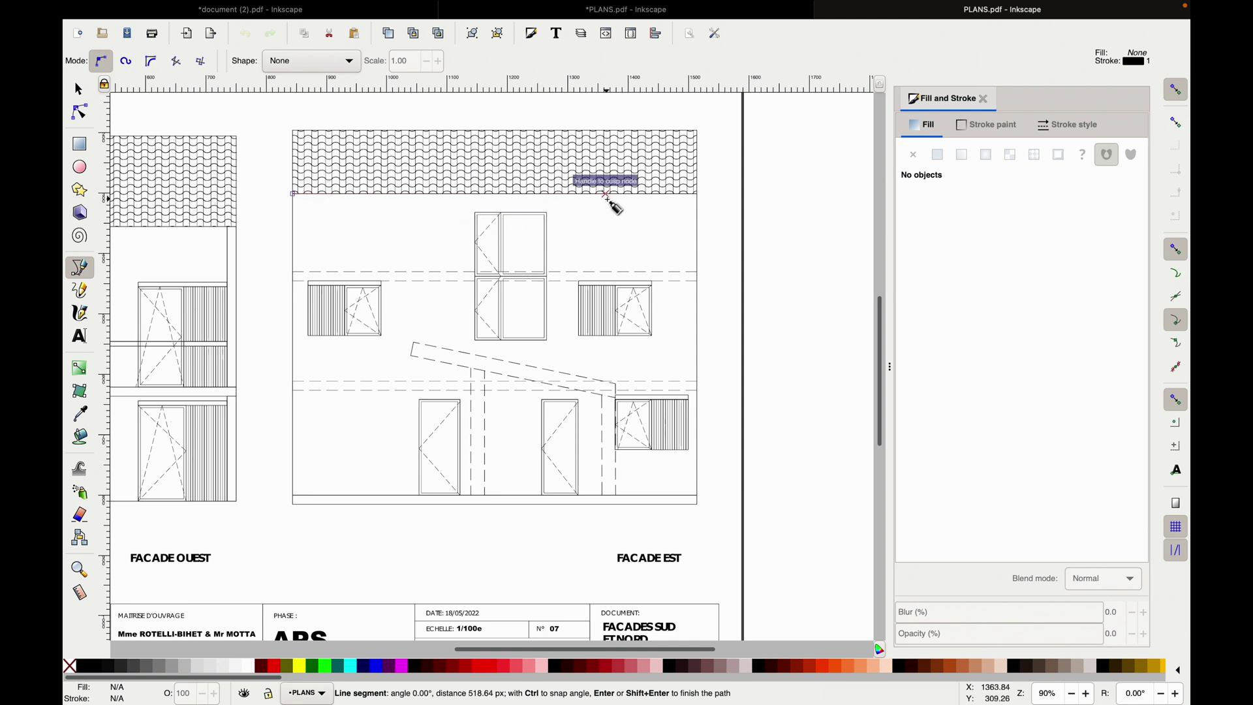
pyautogui.scroll(2, 604, 196)
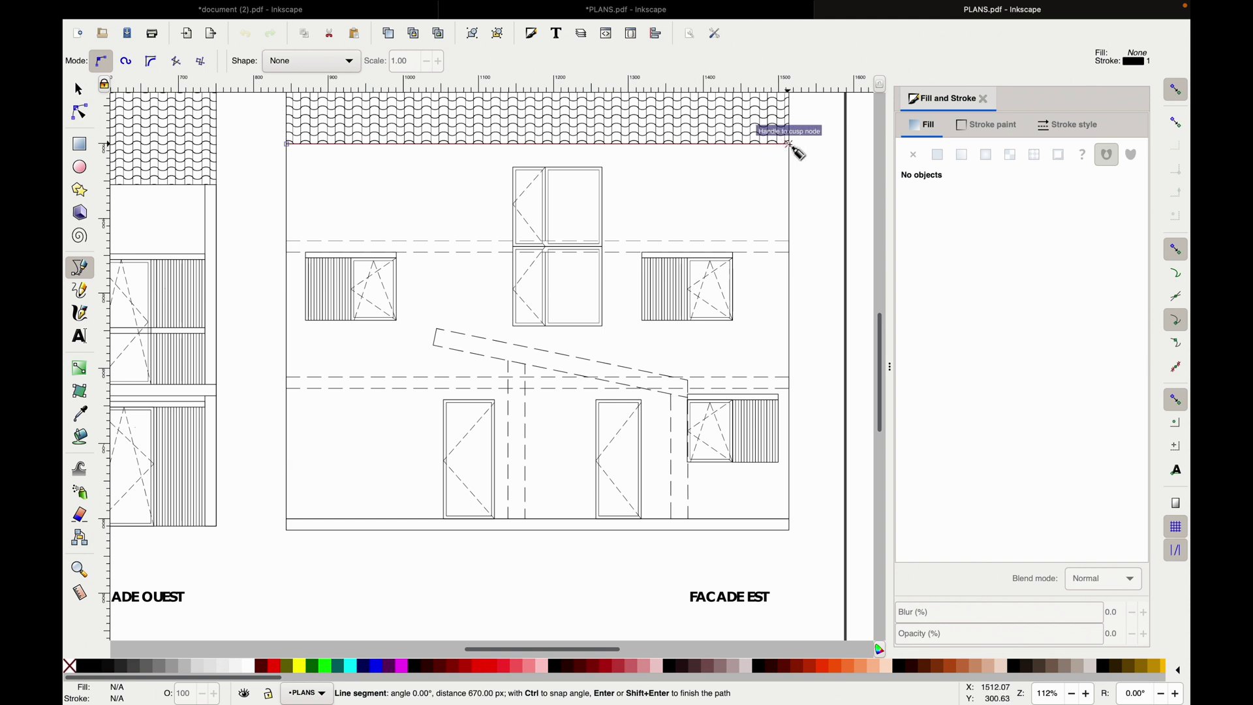
pyautogui.click(788, 145)
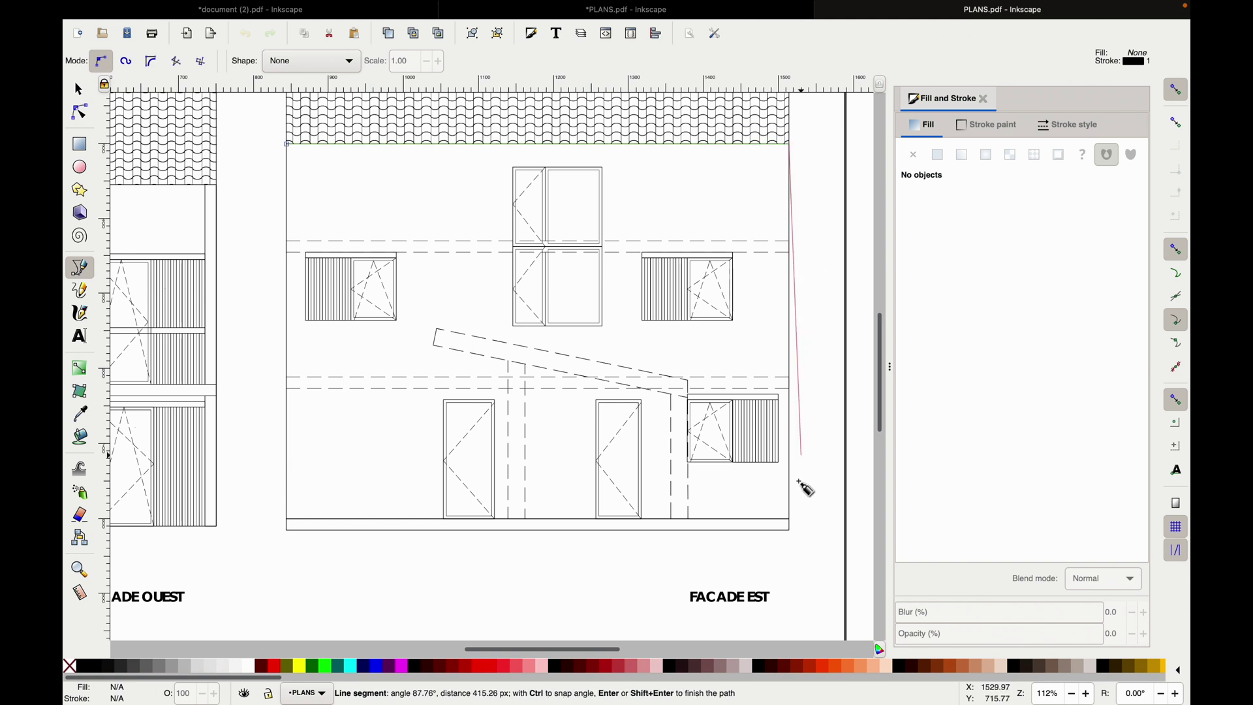
pyautogui.click(789, 520)
pyautogui.click(288, 520)
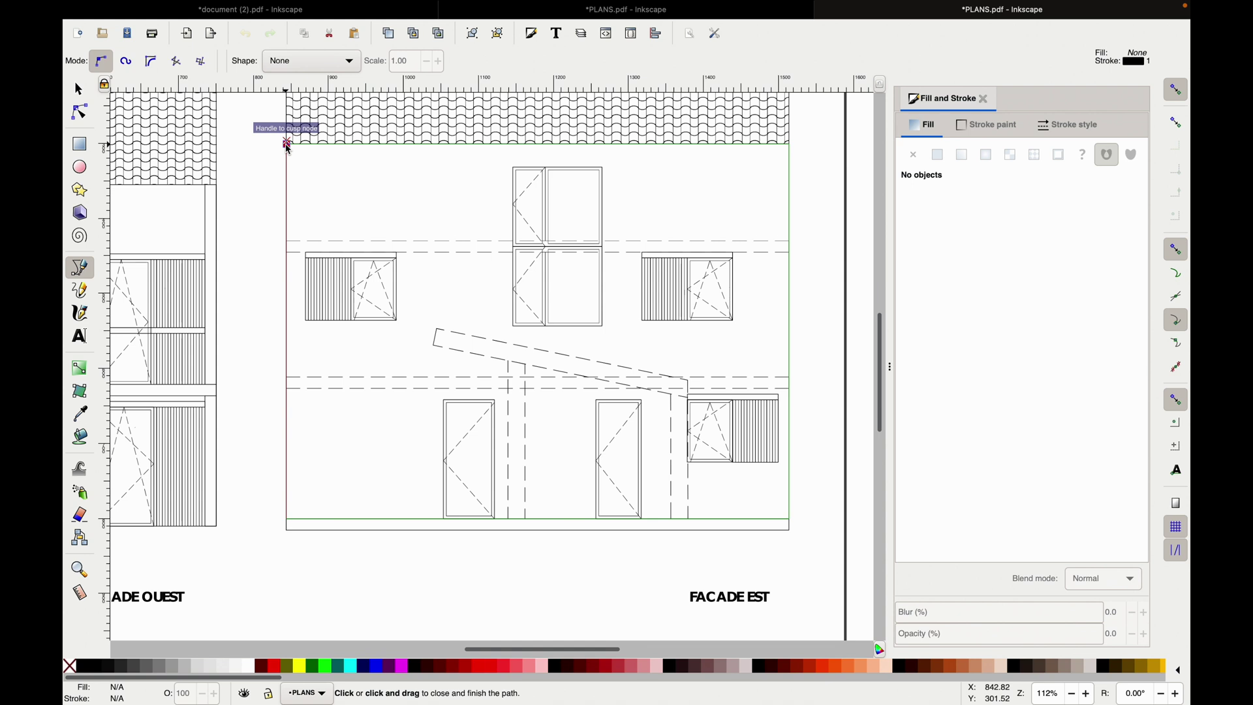
pyautogui.click(287, 143)
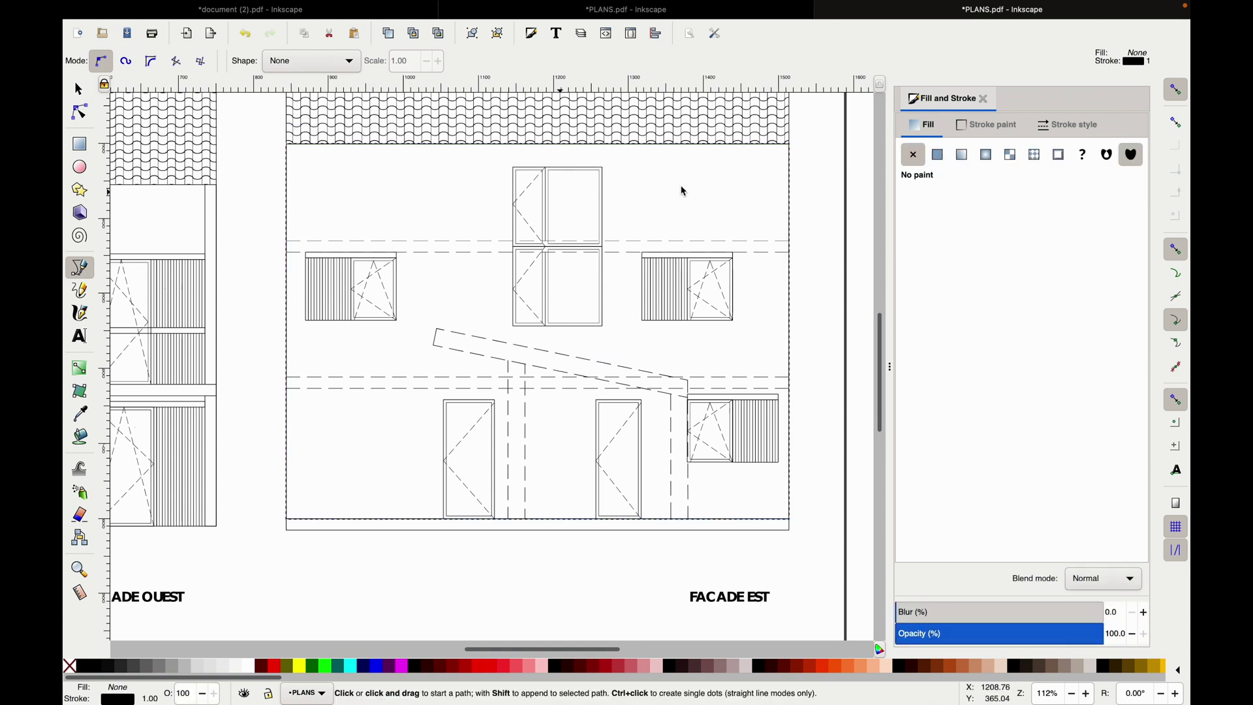
pyautogui.click(1010, 131)
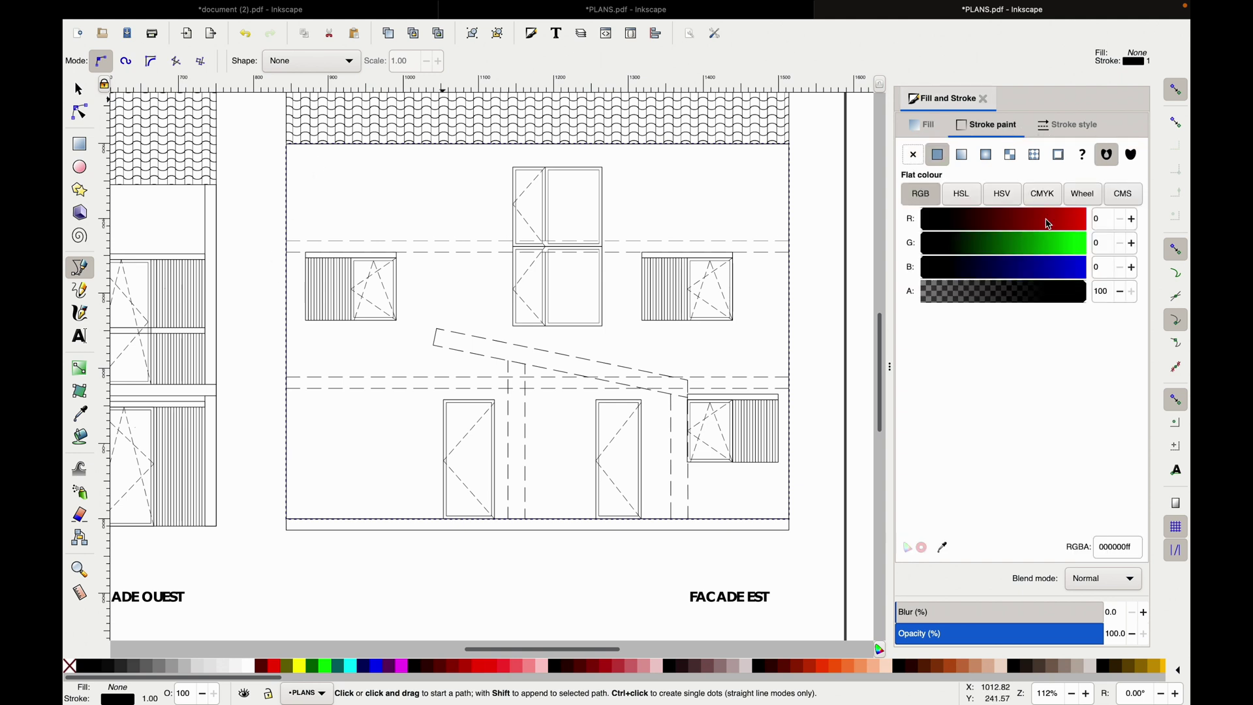
pyautogui.click(1082, 224)
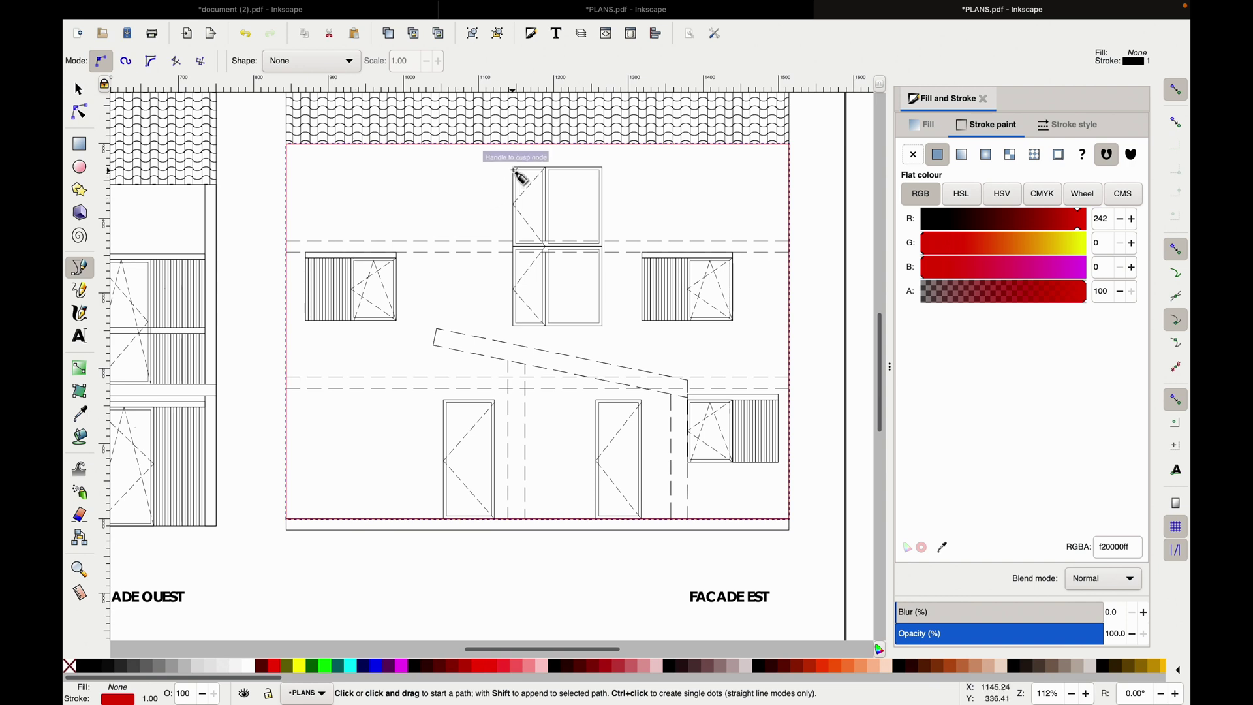
# Step: Trace a closed path around the tall central window on the east façade and give it a red stroke with R 241
pyautogui.scroll(2, 513, 171)
pyautogui.scroll(-3, 516, 173)
pyautogui.hscroll(3, 516, 173)
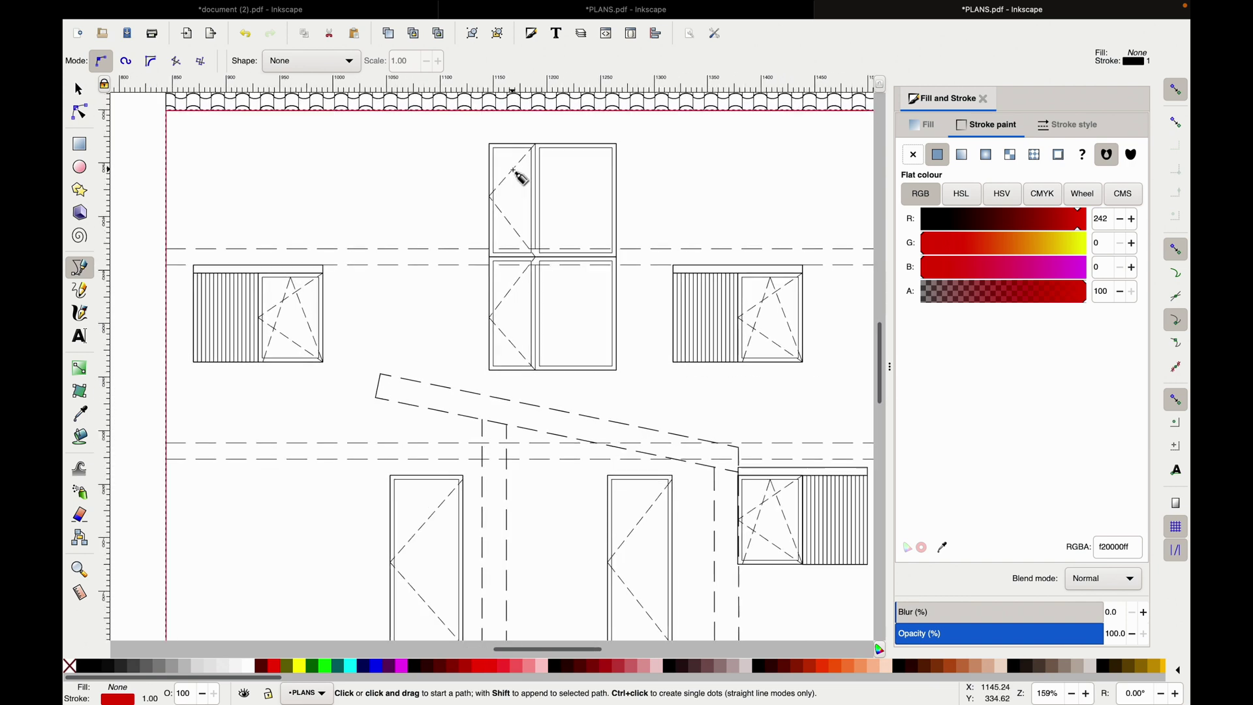
pyautogui.hscroll(-1, 519, 174)
pyautogui.scroll(1, 519, 173)
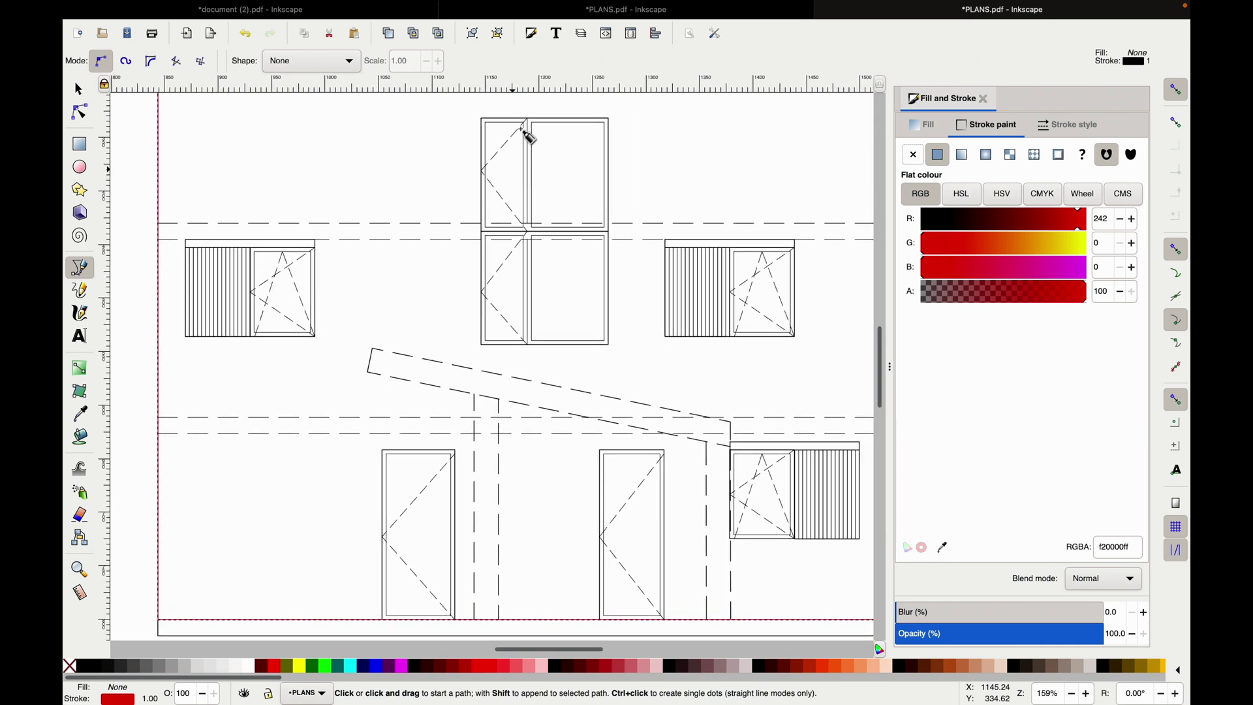
pyautogui.click(481, 119)
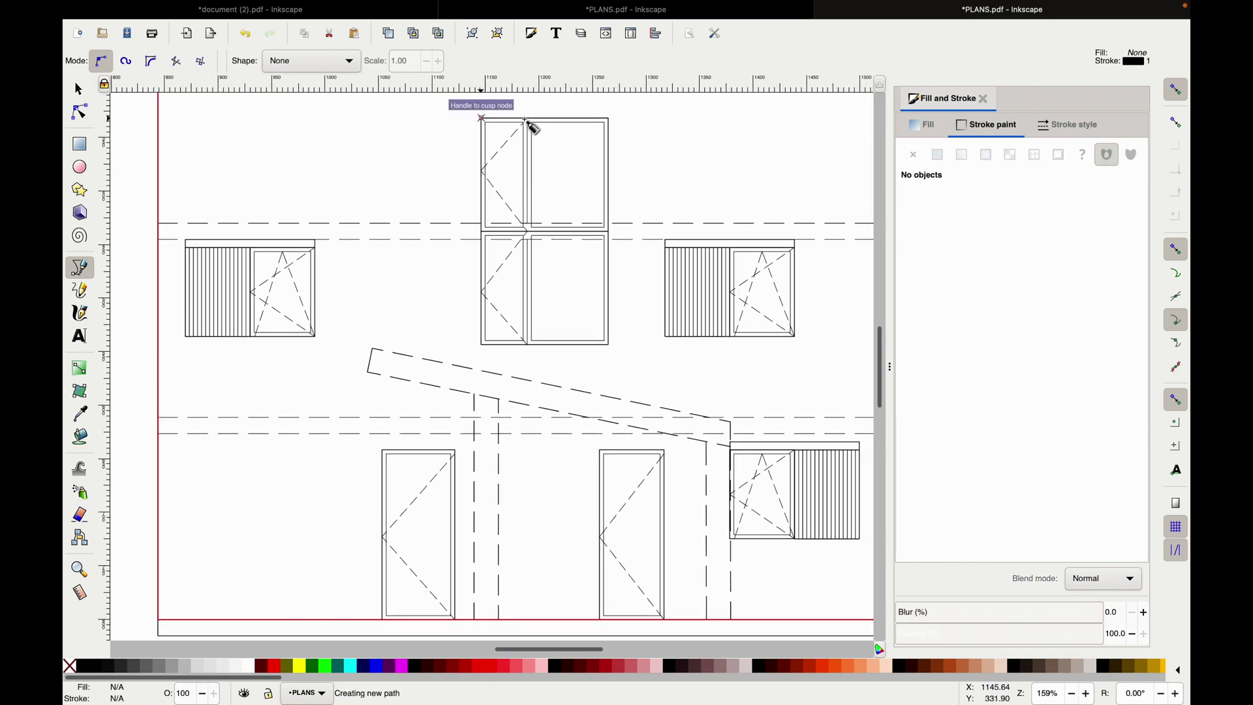
pyautogui.click(609, 119)
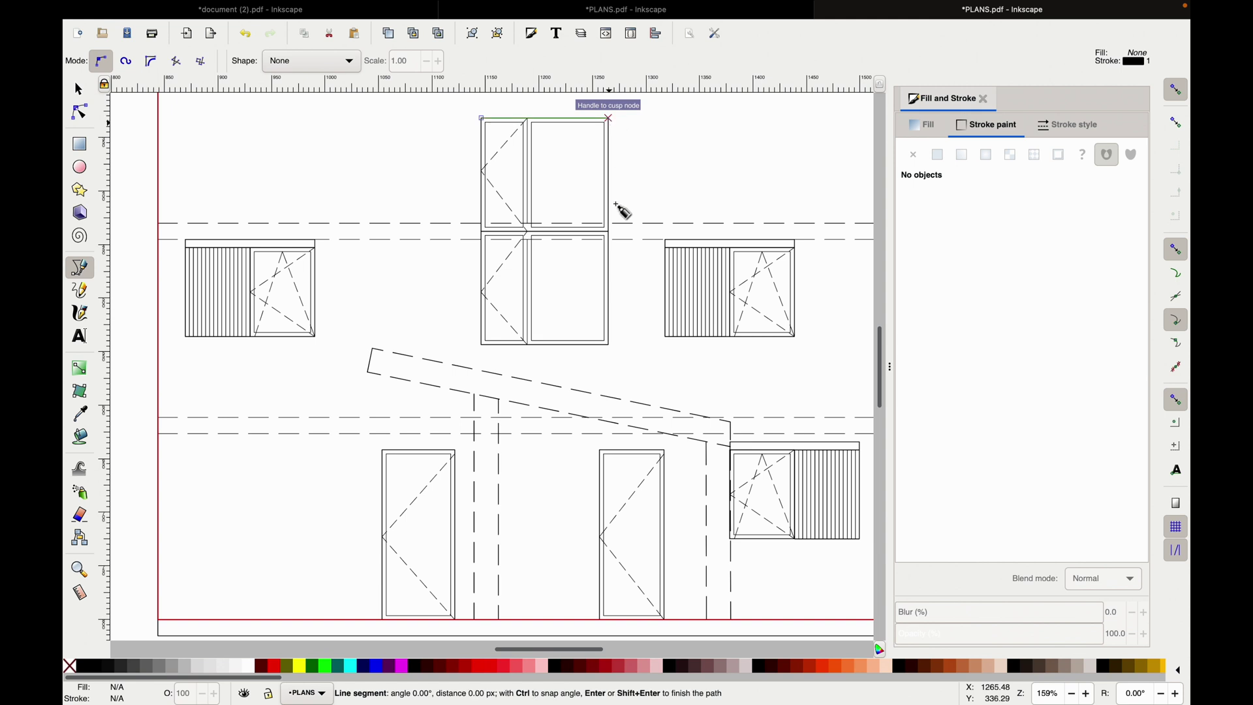
pyautogui.click(610, 344)
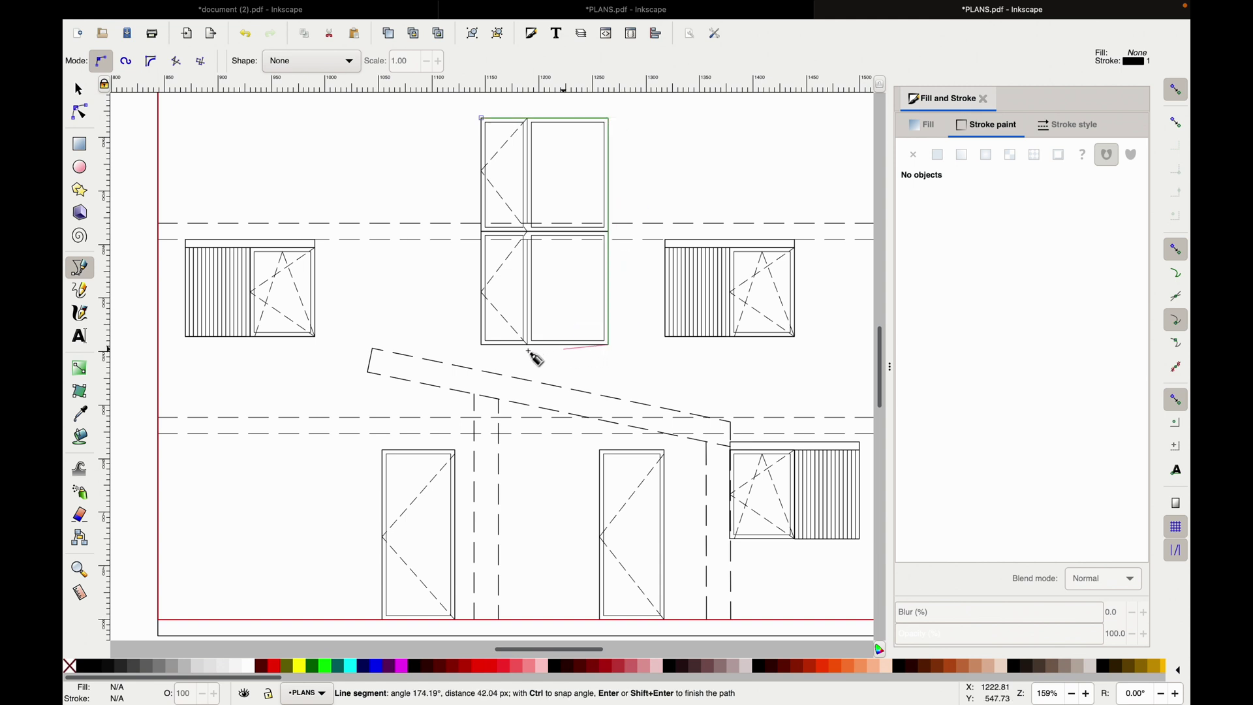
pyautogui.click(482, 344)
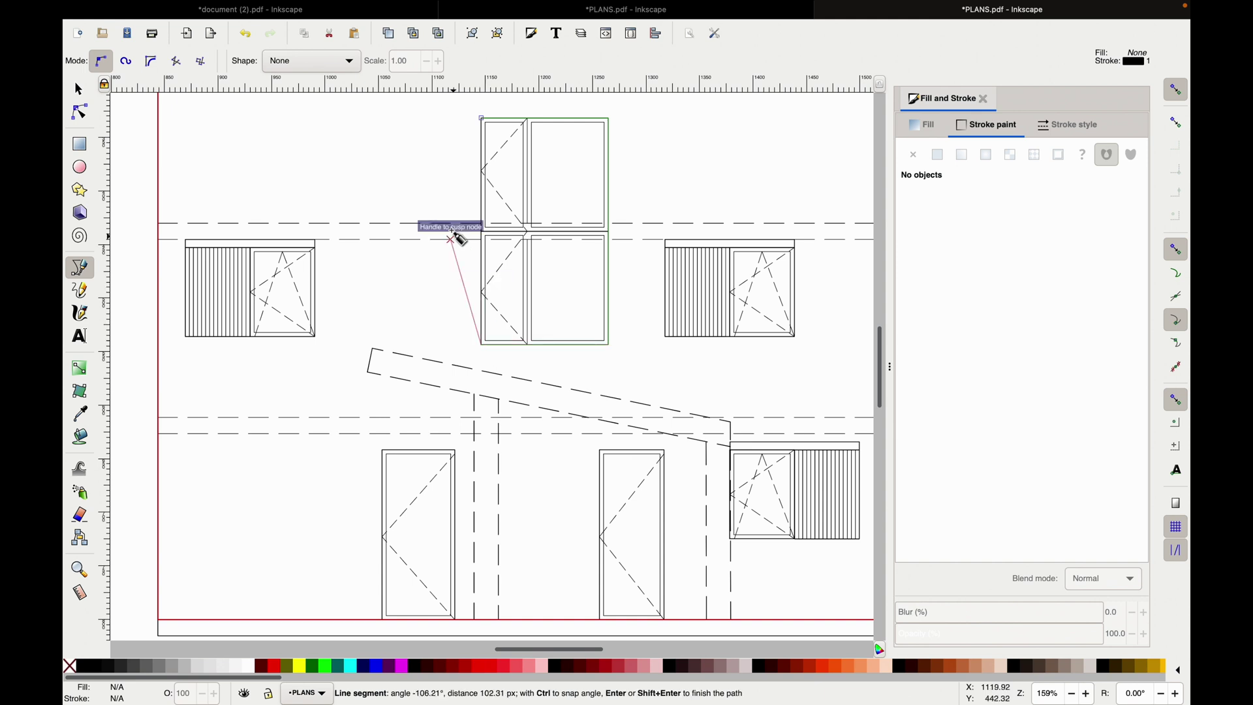
pyautogui.click(481, 118)
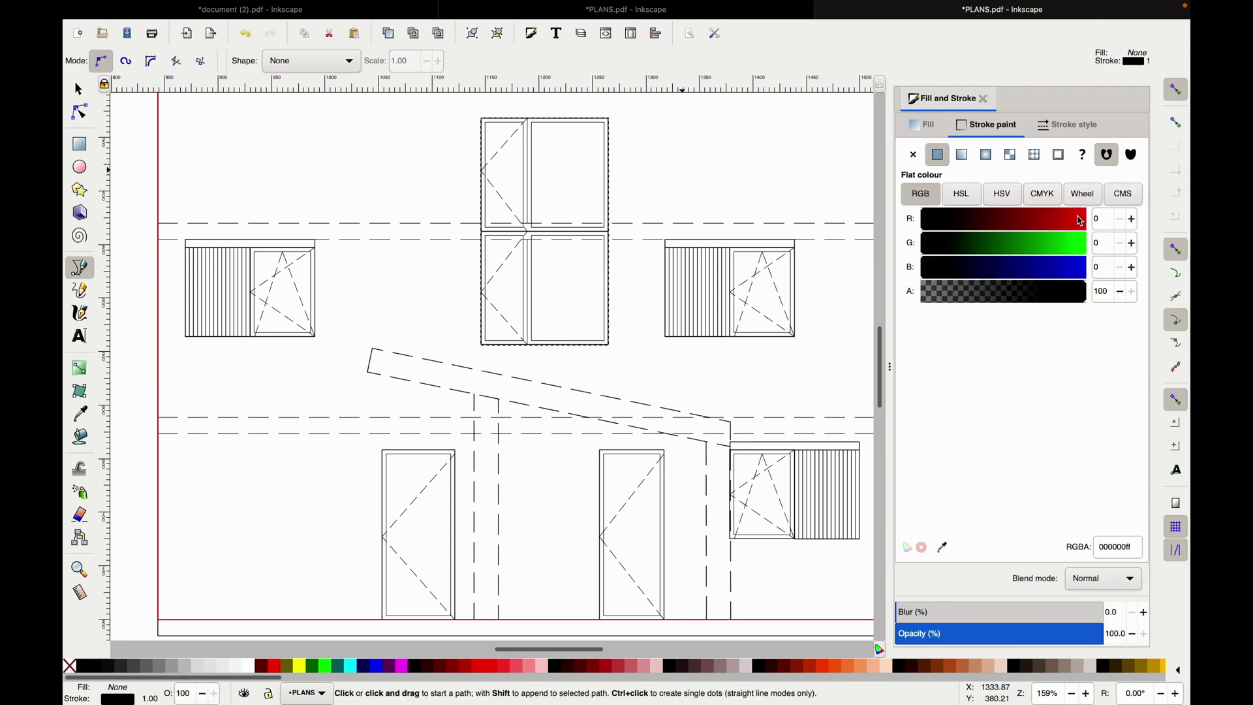
pyautogui.click(1071, 218)
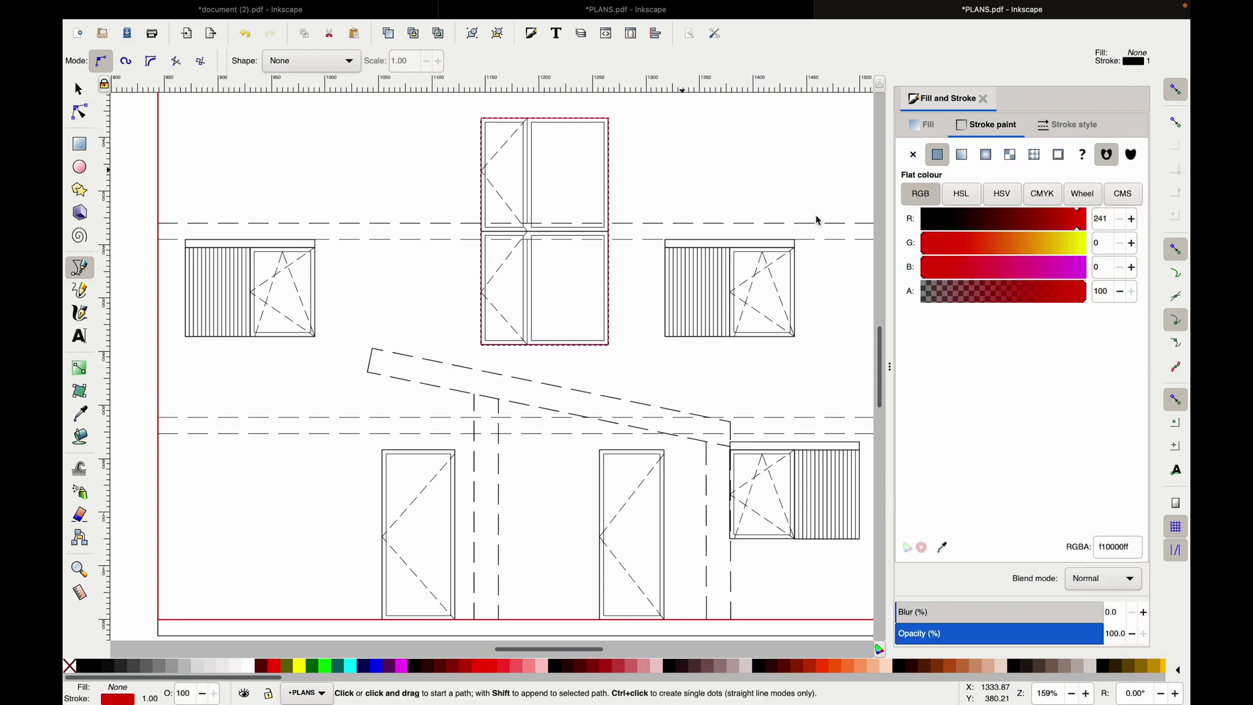
# Step: Trace a closed path around the glazed part of the east façade's upper-right window, excluding the shutter, and colour its stroke red
pyautogui.click(732, 248)
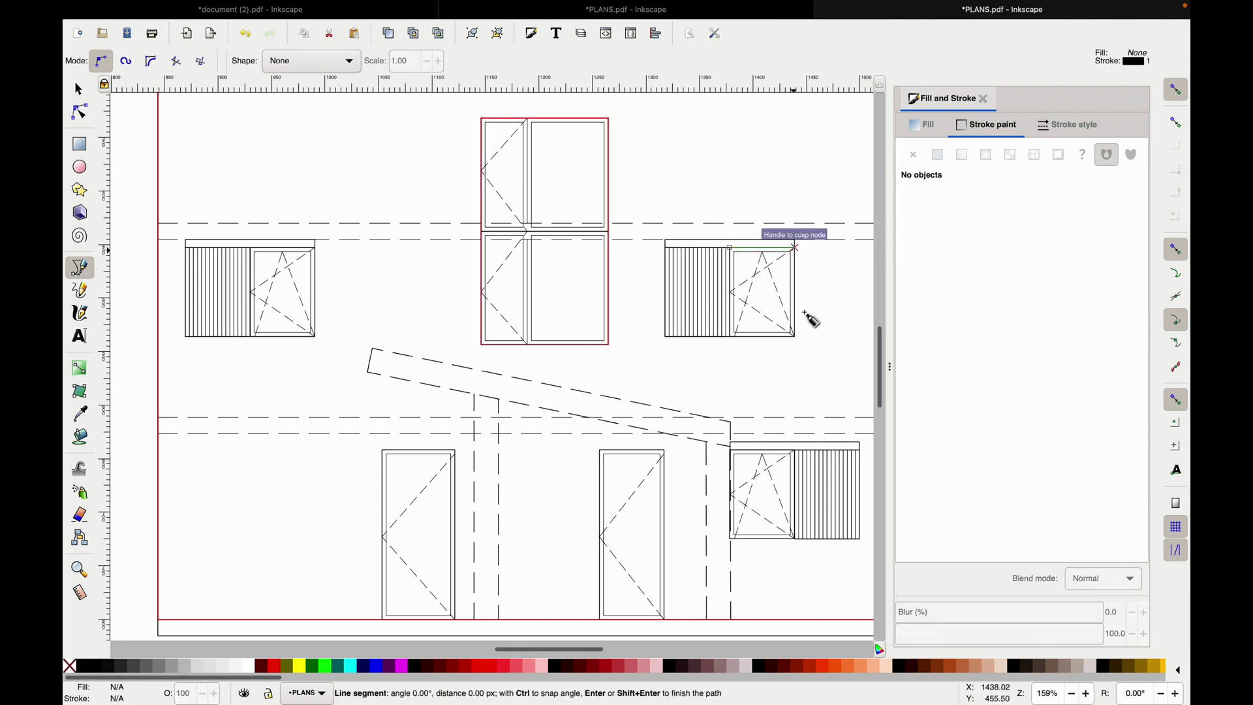
pyautogui.click(797, 249)
pyautogui.click(797, 337)
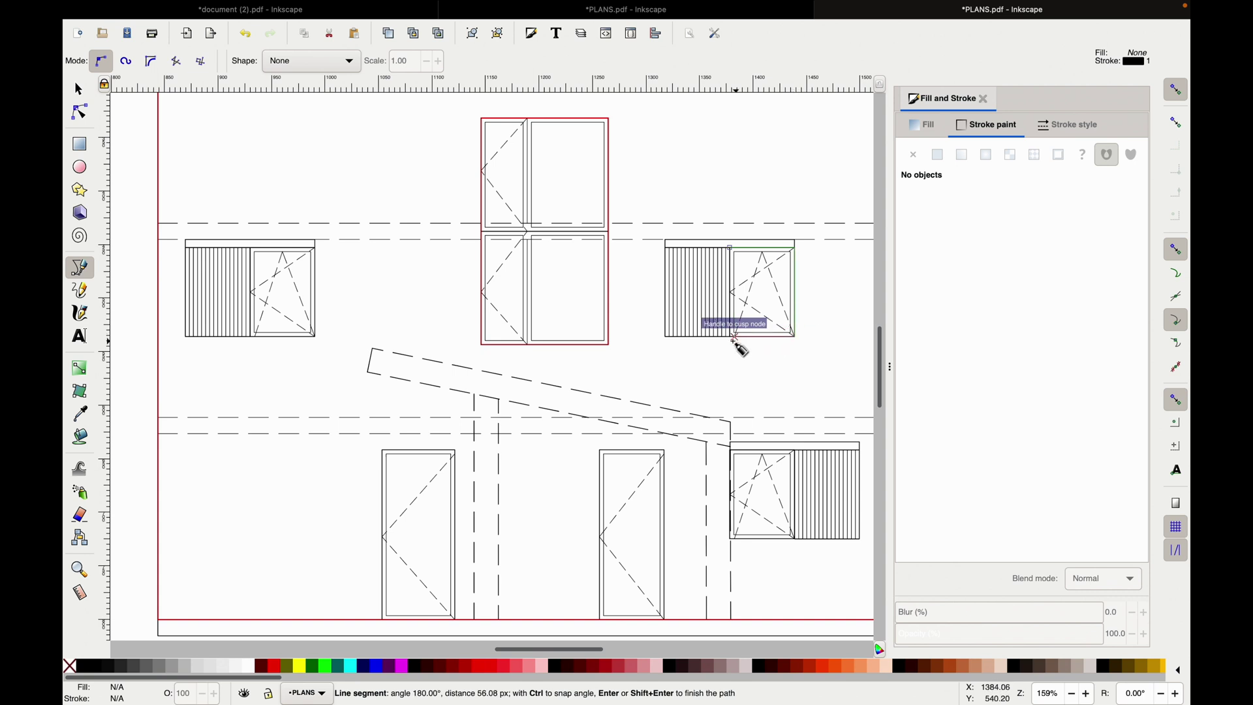
pyautogui.click(731, 337)
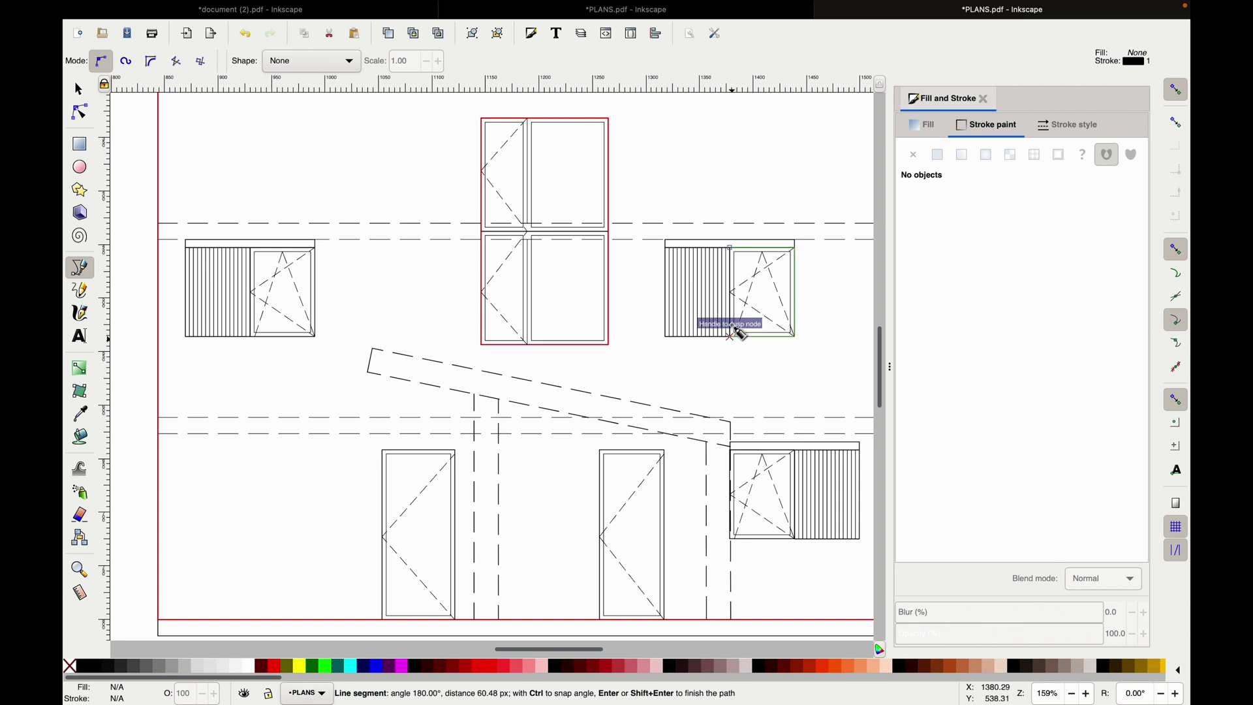
pyautogui.click(732, 249)
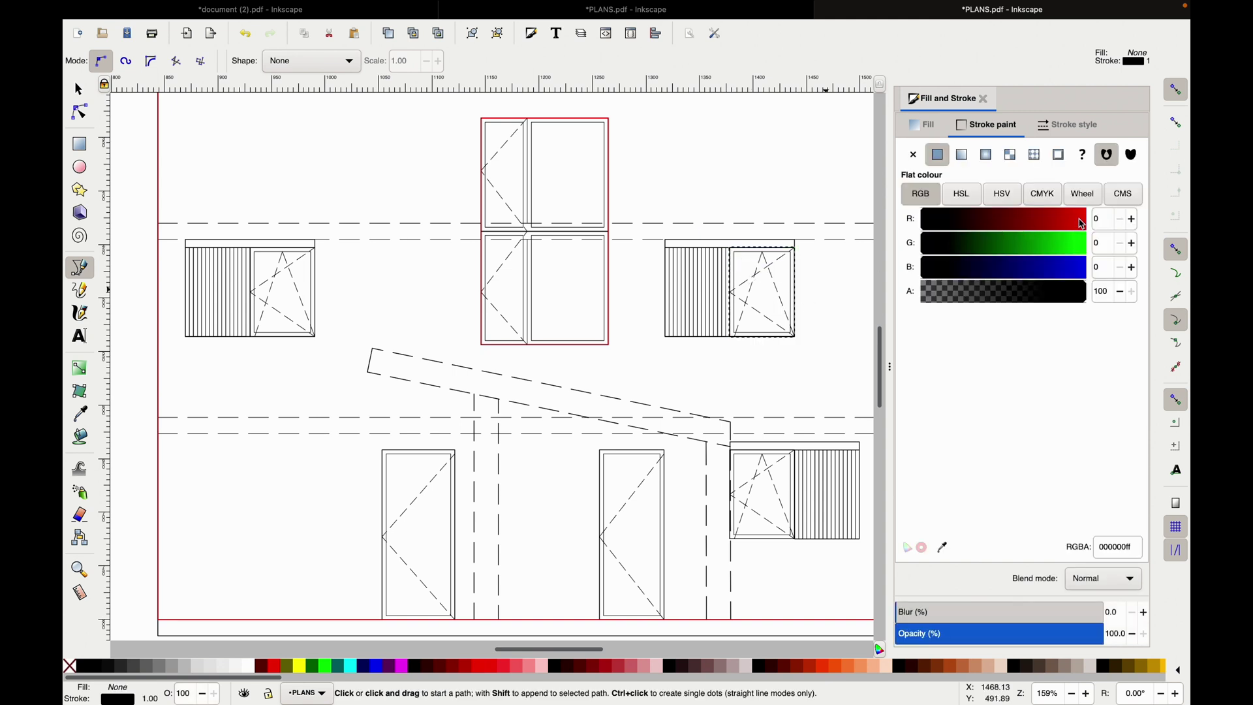
pyautogui.click(1081, 224)
# Step: Trace a closed path around the glazed part of the ground-floor window on the east façade and colour its stroke red
pyautogui.click(796, 451)
pyautogui.click(731, 451)
pyautogui.click(731, 538)
pyautogui.click(795, 539)
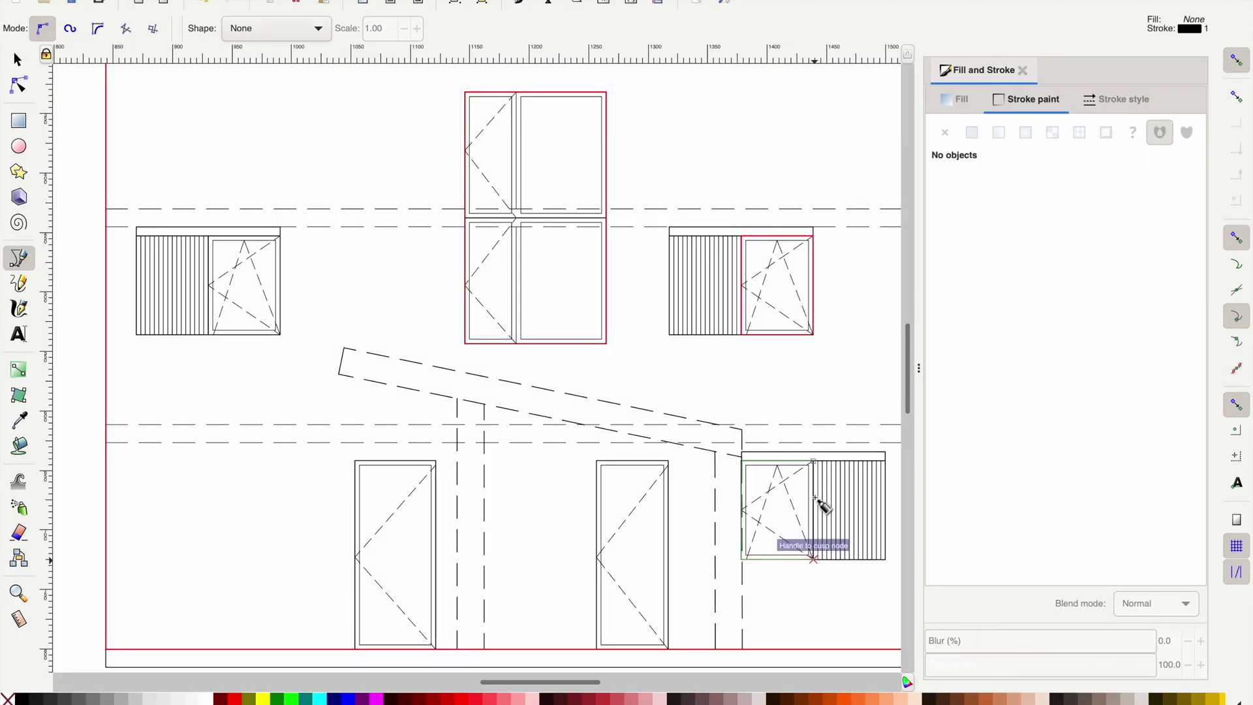
pyautogui.click(813, 461)
pyautogui.scroll(-5, 815, 462)
pyautogui.click(1129, 204)
# Step: Trace closed red-stroked paths around the two ground-floor doors on the east façade
pyautogui.click(705, 280)
pyautogui.click(706, 468)
pyautogui.click(634, 468)
pyautogui.click(634, 280)
pyautogui.click(706, 280)
pyautogui.click(392, 281)
pyautogui.press('Escape')
# Step: Trace a closed path around the glazed part of the east façade's upper-left window and give it a red stroke with R 231
pyautogui.scroll(5, 574, 225)
pyautogui.hscroll(-4, 574, 225)
pyautogui.click(362, 213)
pyautogui.click(434, 212)
pyautogui.click(434, 310)
pyautogui.click(362, 310)
pyautogui.click(362, 212)
pyautogui.click(1122, 204)
# Step: Close the Fill and Stroke settings and open the Measure Path extension beside the east façade drawing
pyautogui.scroll(2, 777, 346)
pyautogui.hscroll(2, 777, 346)
pyautogui.scroll(-1, 778, 347)
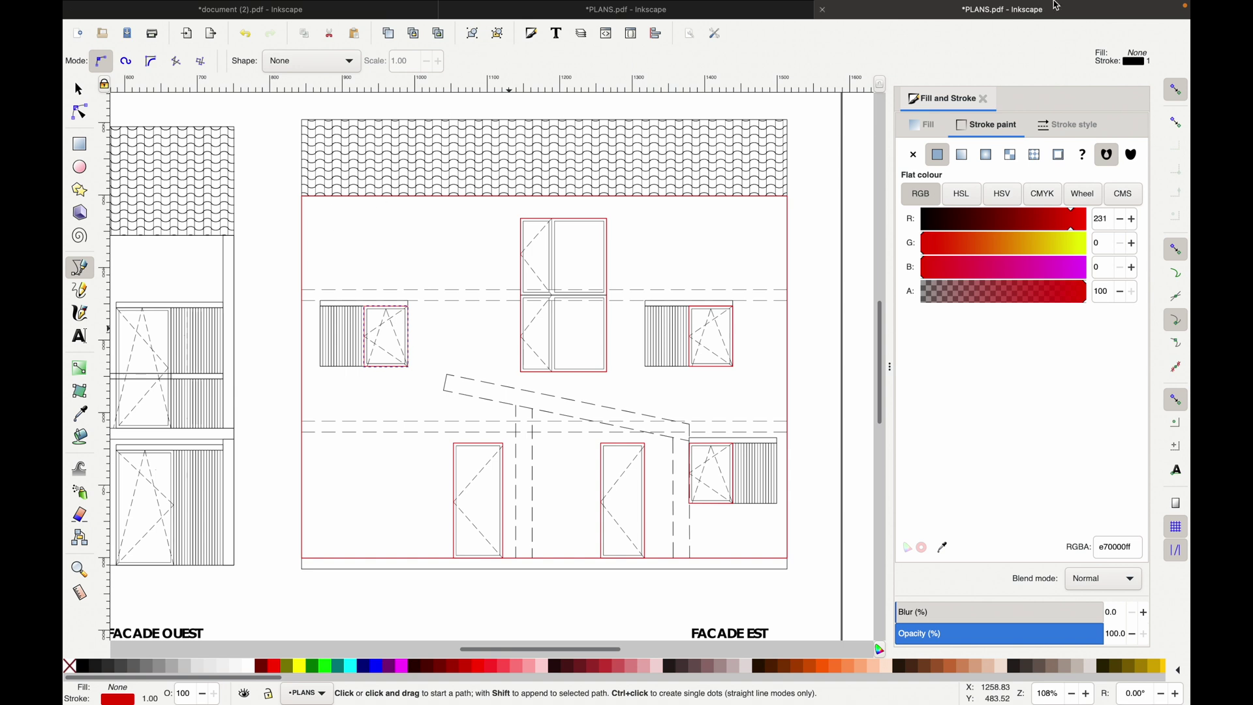
pyautogui.click(985, 99)
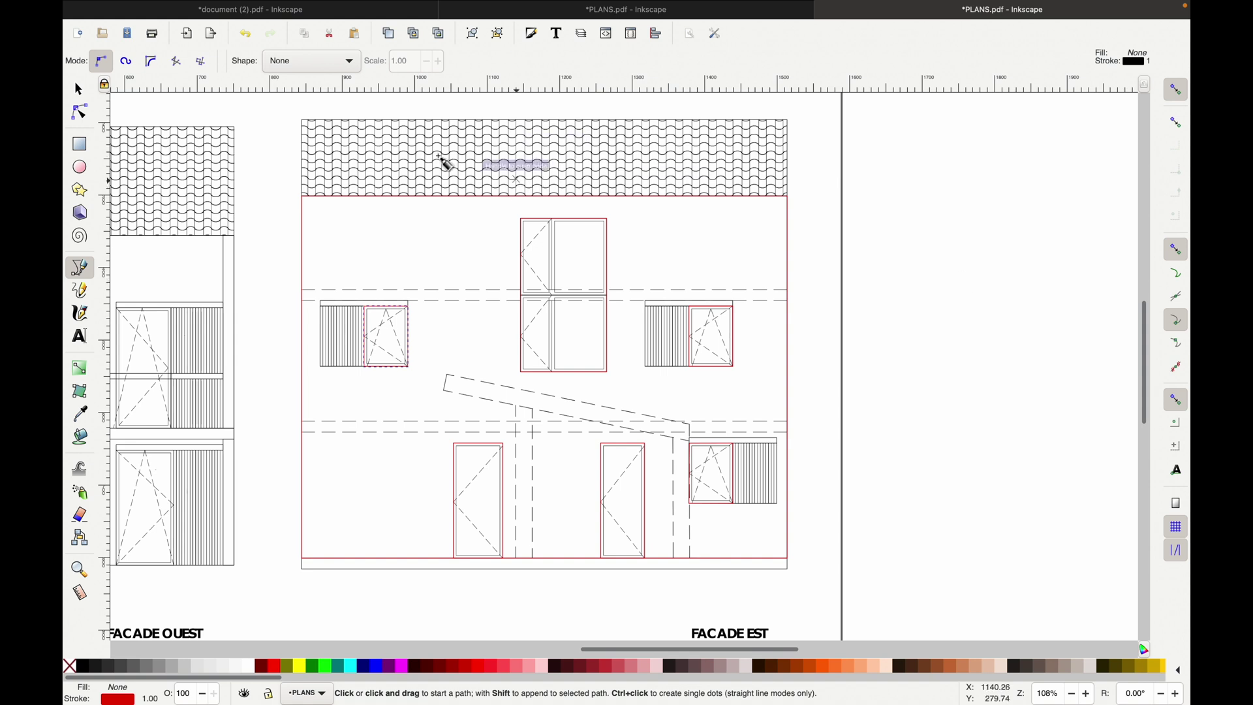
pyautogui.moveTo(405, 5)
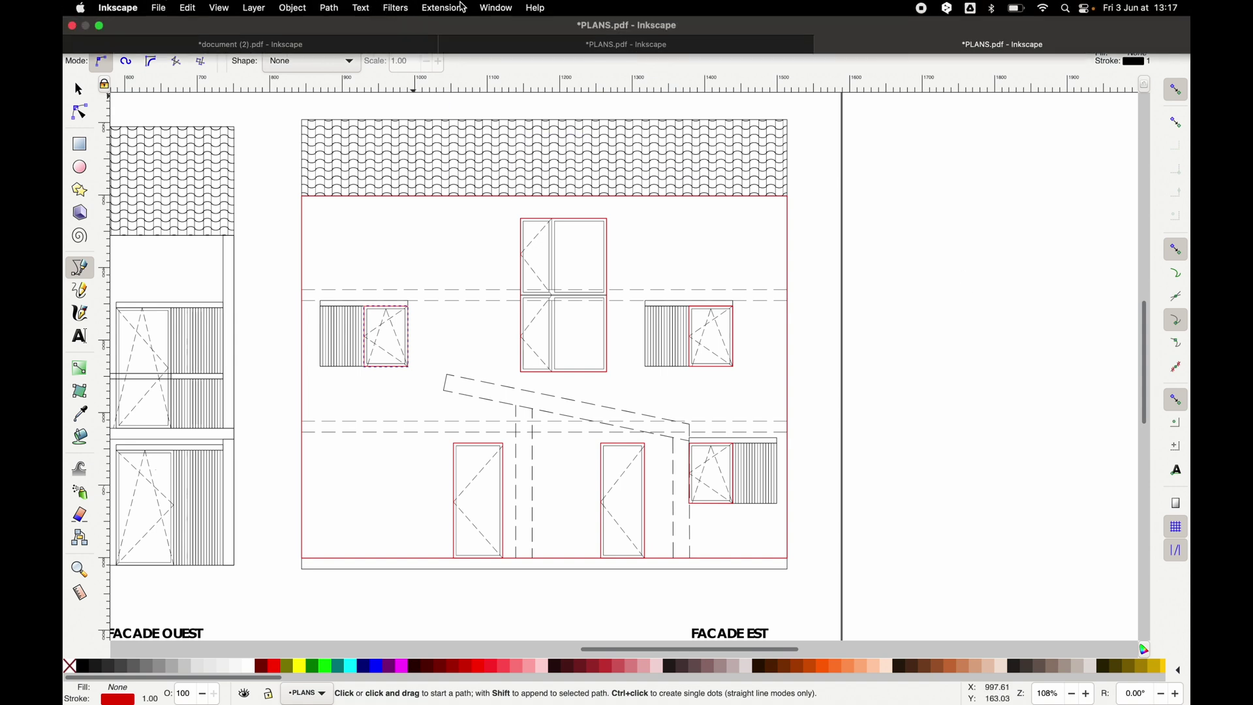
pyautogui.click(444, 9)
pyautogui.moveTo(471, 273)
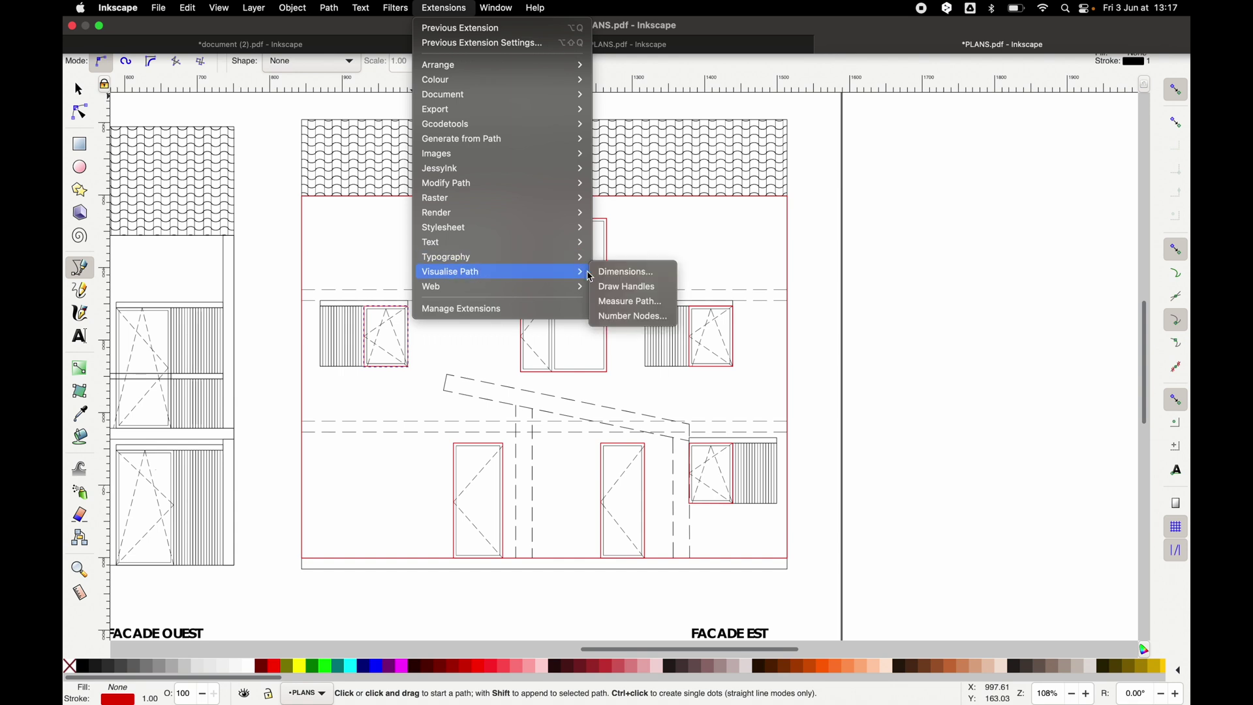
pyautogui.click(635, 308)
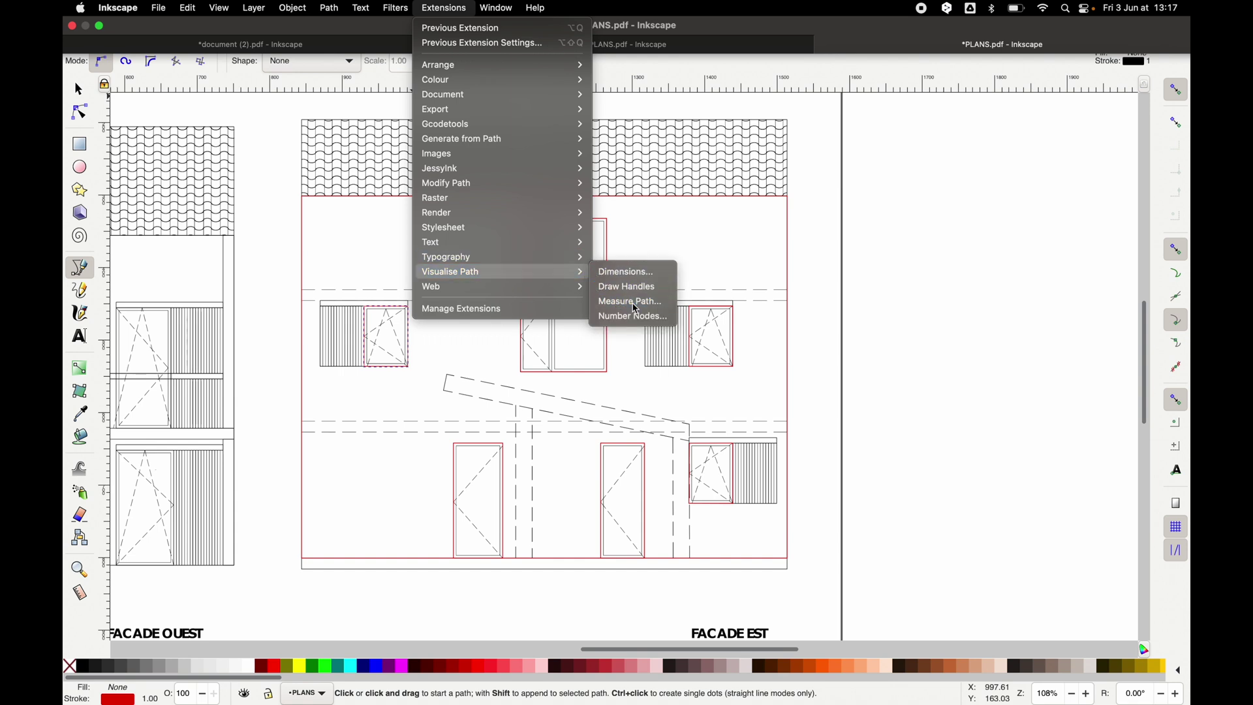
pyautogui.moveTo(246, 14); pyautogui.dragTo(1020, 110)
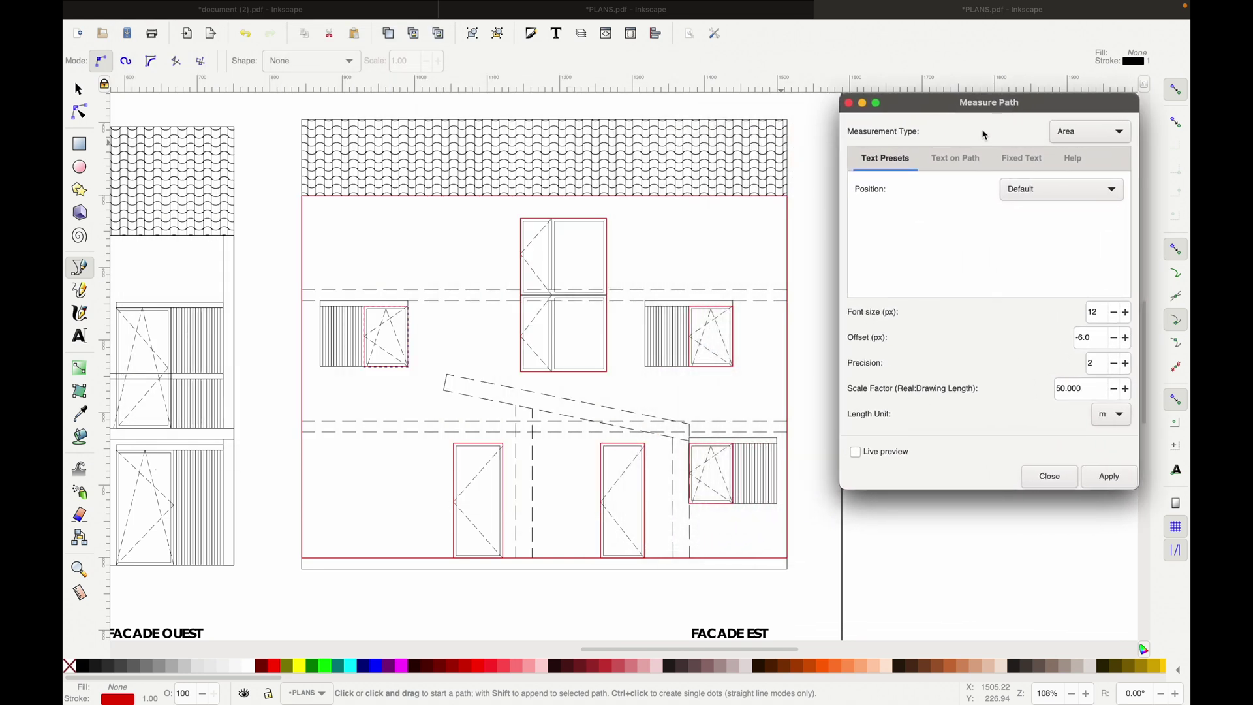
# Step: Check the measurement type options of Measure Path, keeping Area
pyautogui.click(1103, 136)
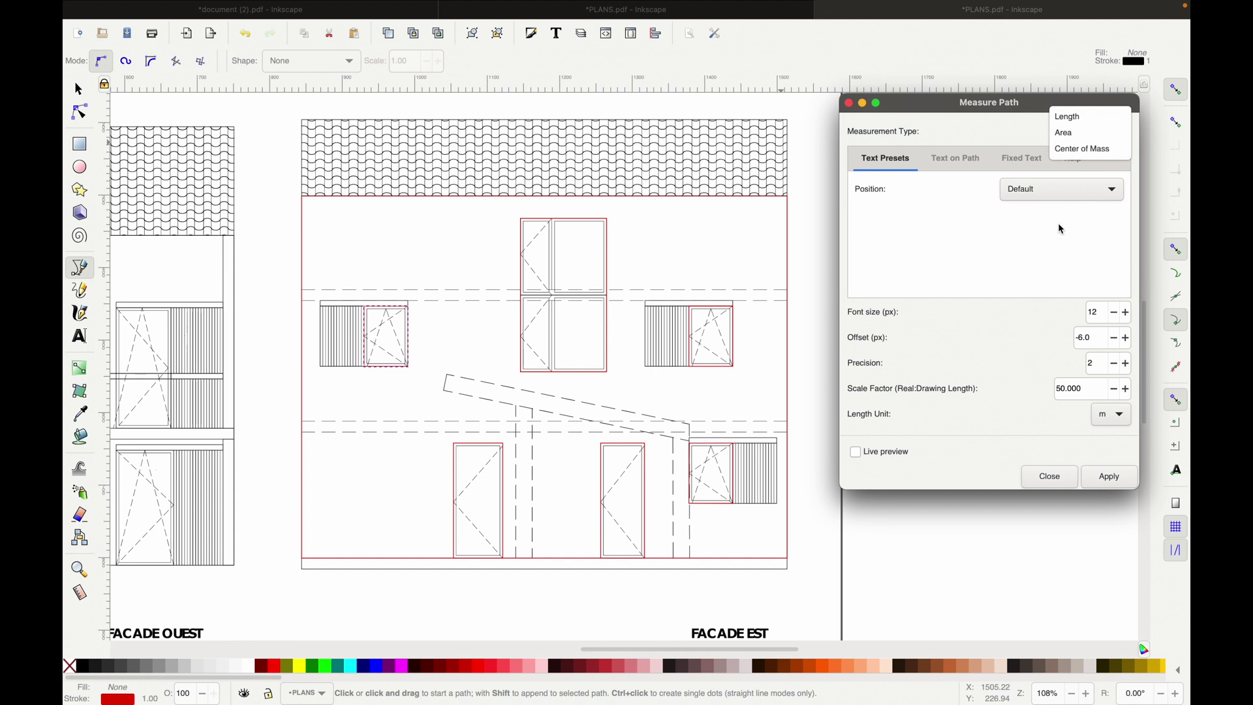
pyautogui.click(1095, 263)
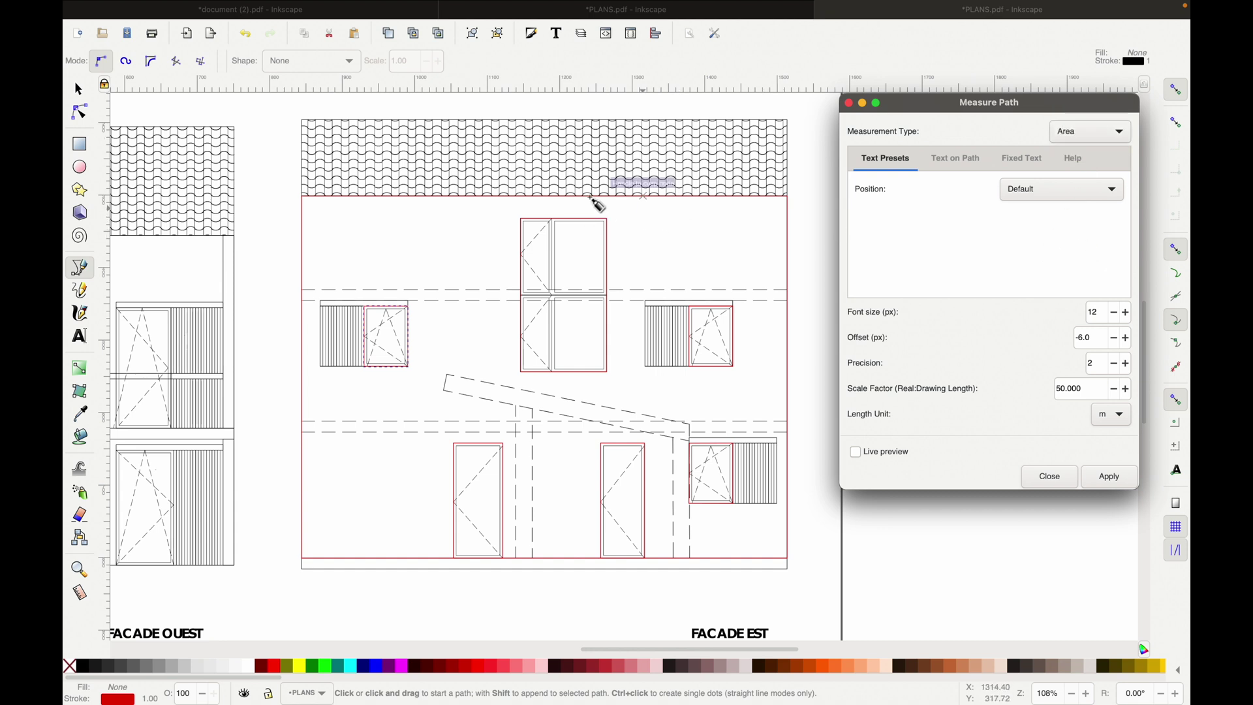
pyautogui.press('space')
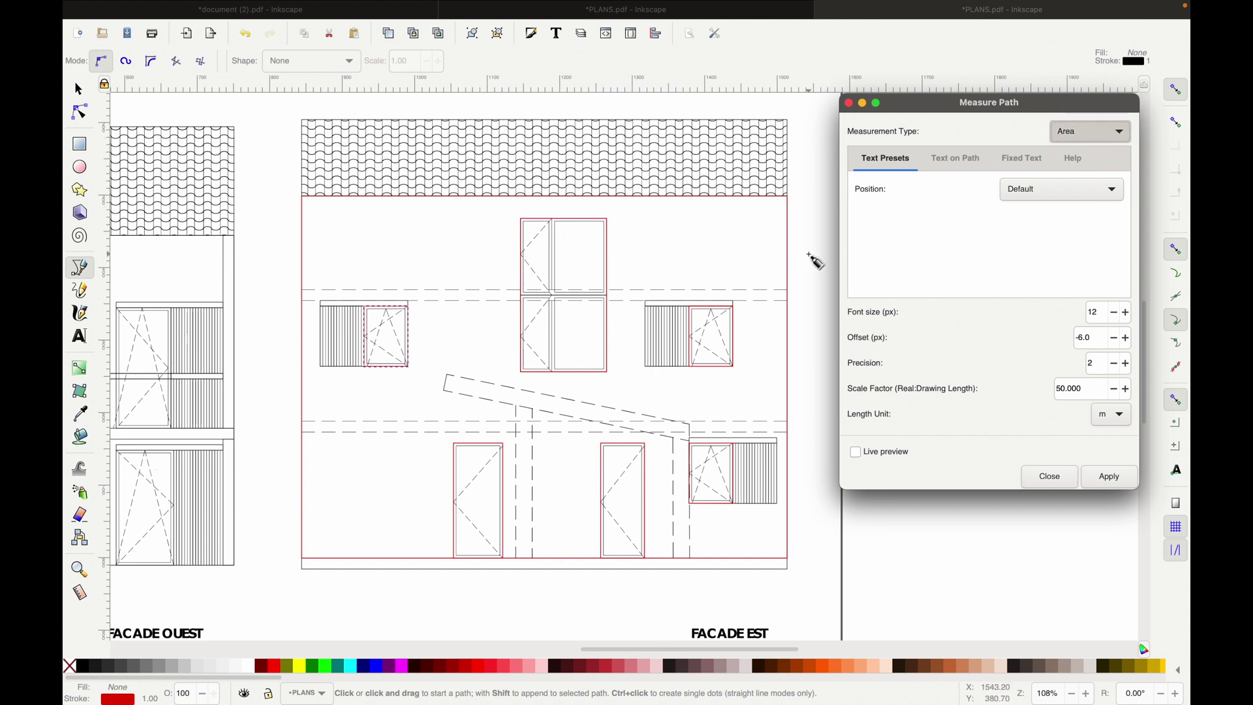
pyautogui.press('Escape')
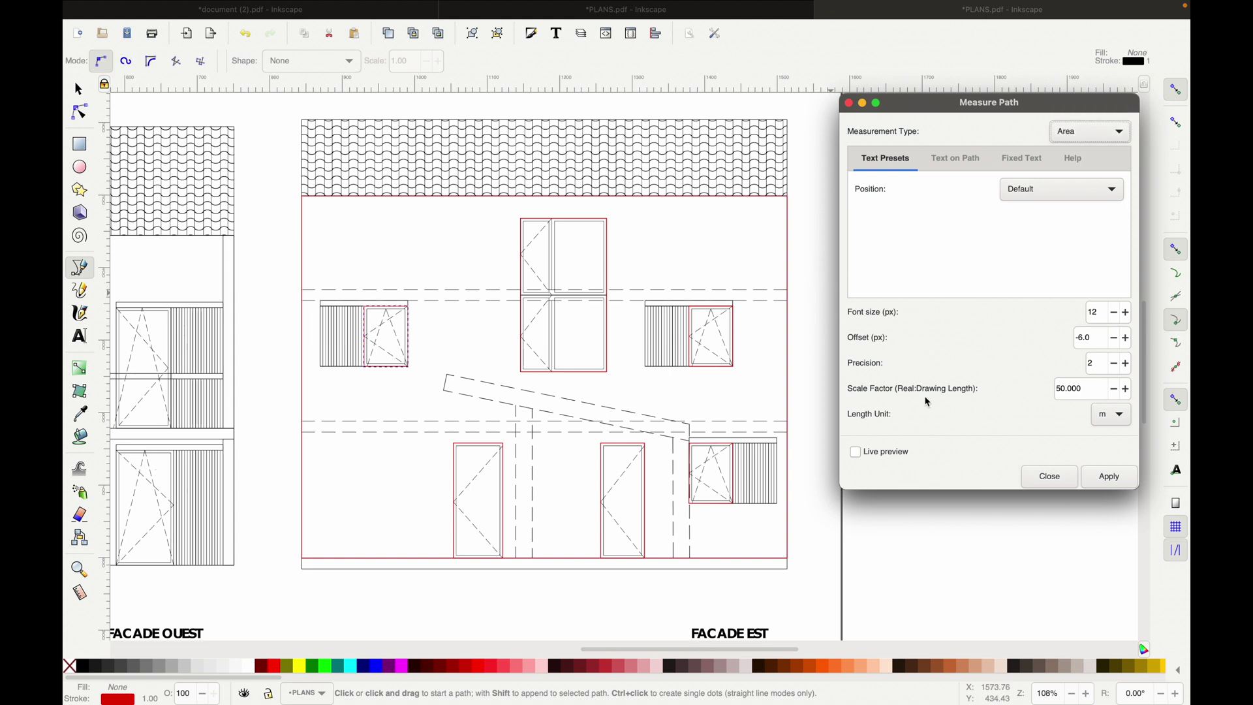
pyautogui.press('space')
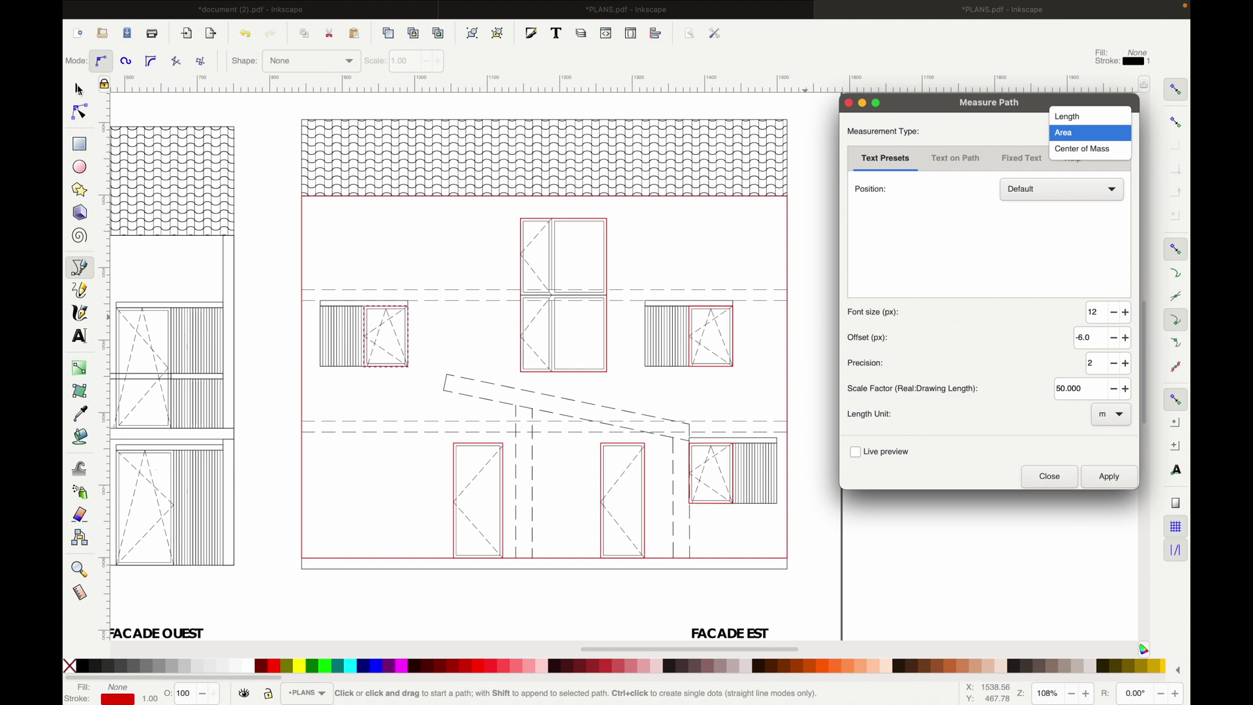
# Step: Compare the Measure Path scale factor with the scale percentage set for the Measure tool
pyautogui.click(78, 89)
pyautogui.click(78, 89)
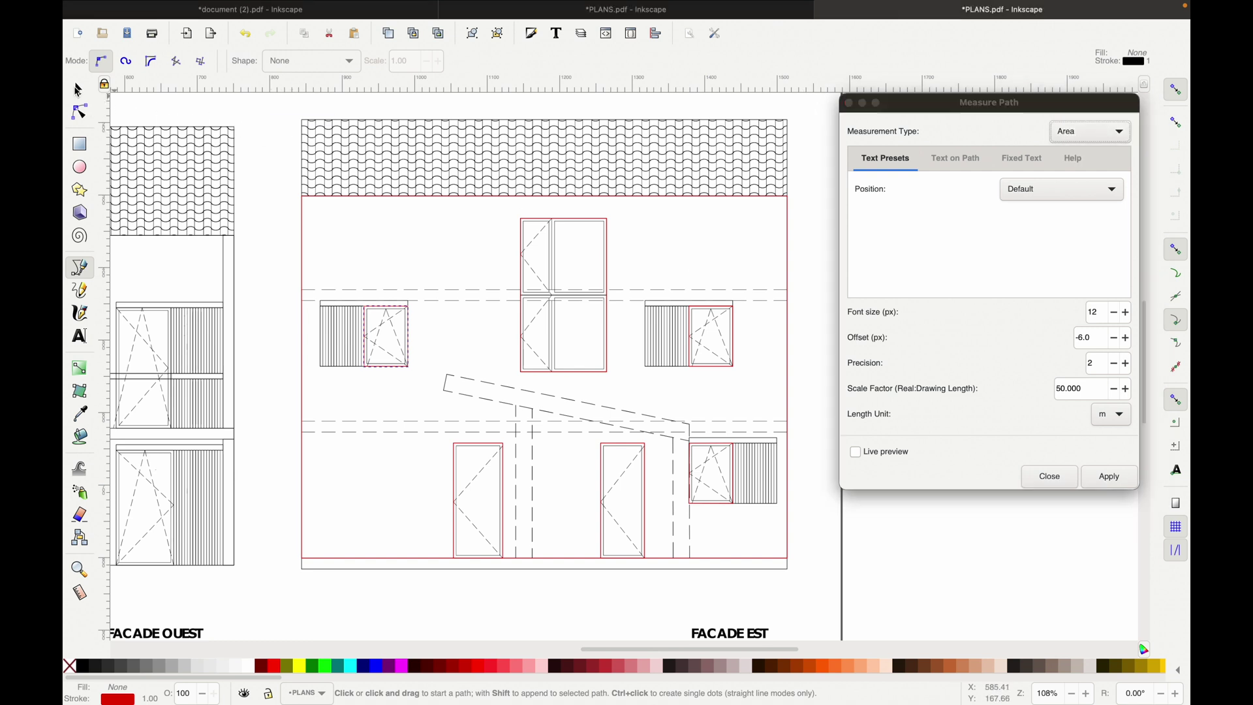
pyautogui.click(79, 89)
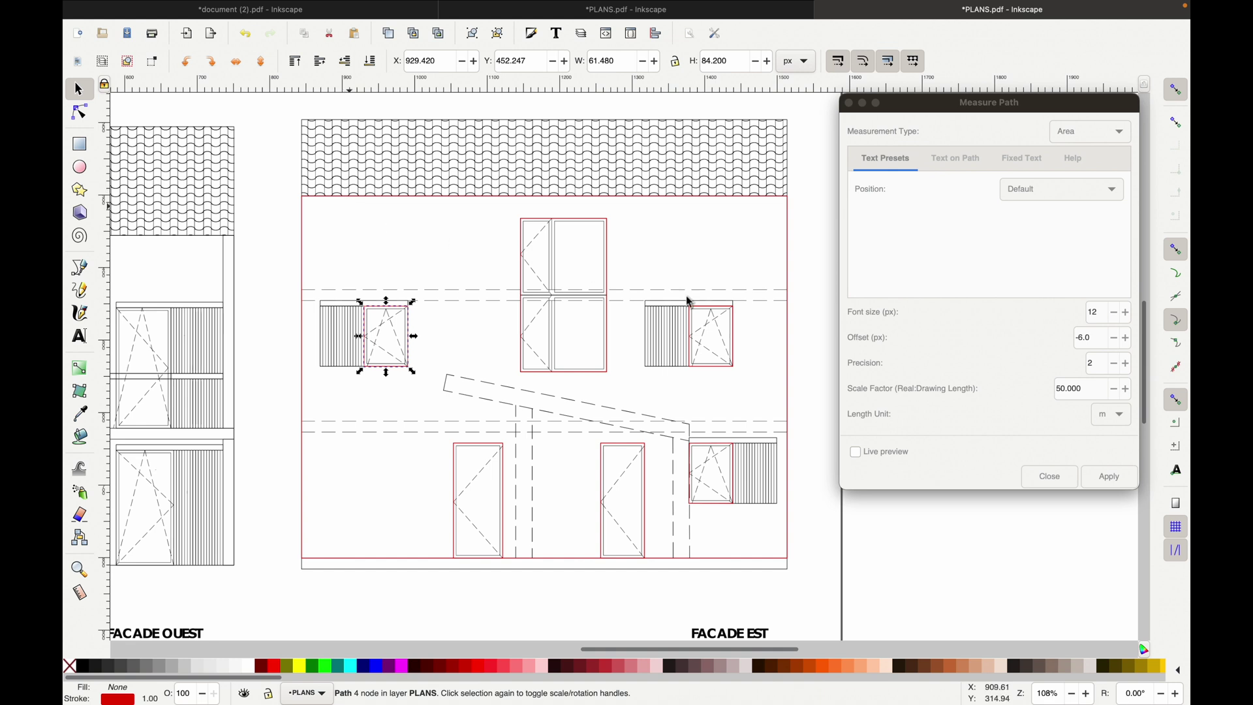
pyautogui.click(998, 335)
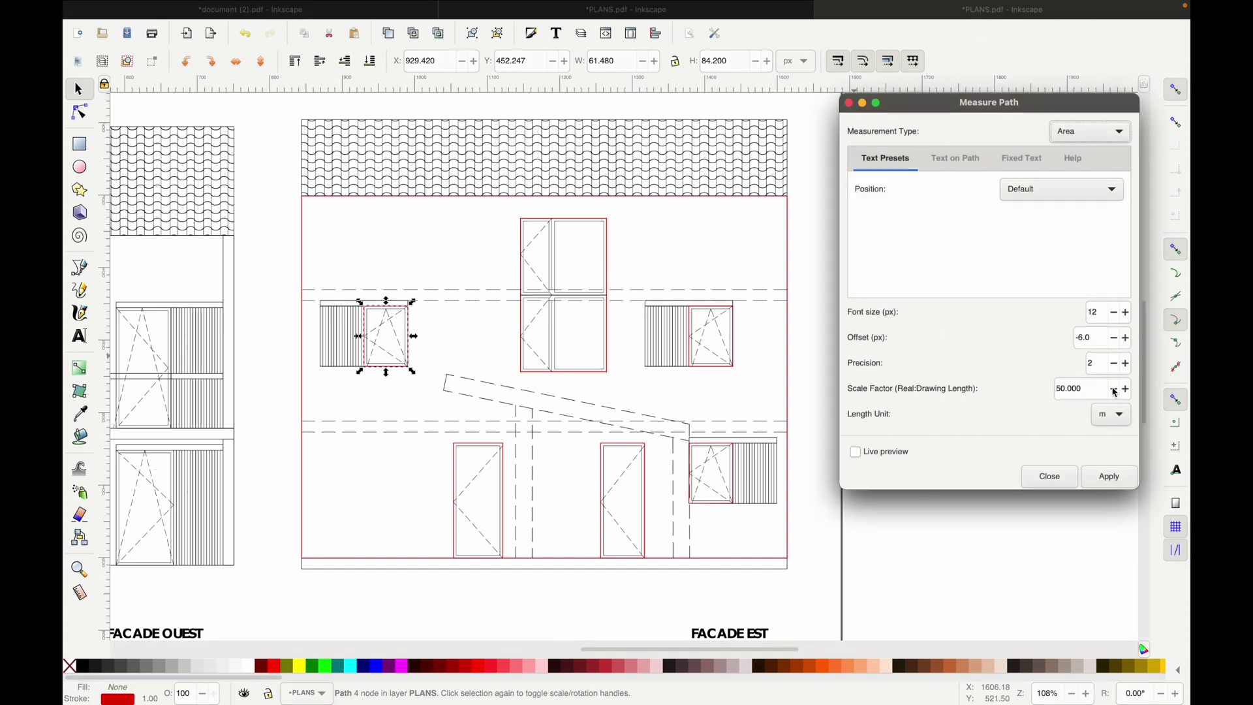
pyautogui.moveTo(1087, 390); pyautogui.dragTo(1045, 387)
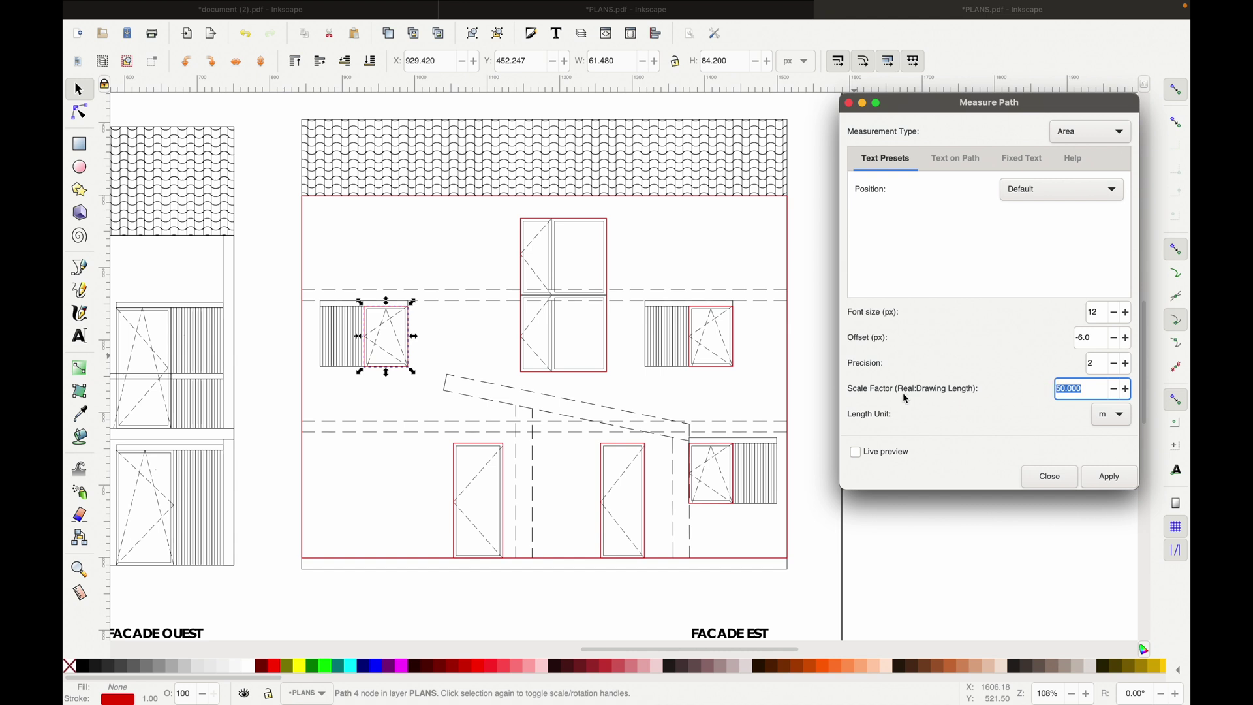
pyautogui.click(81, 593)
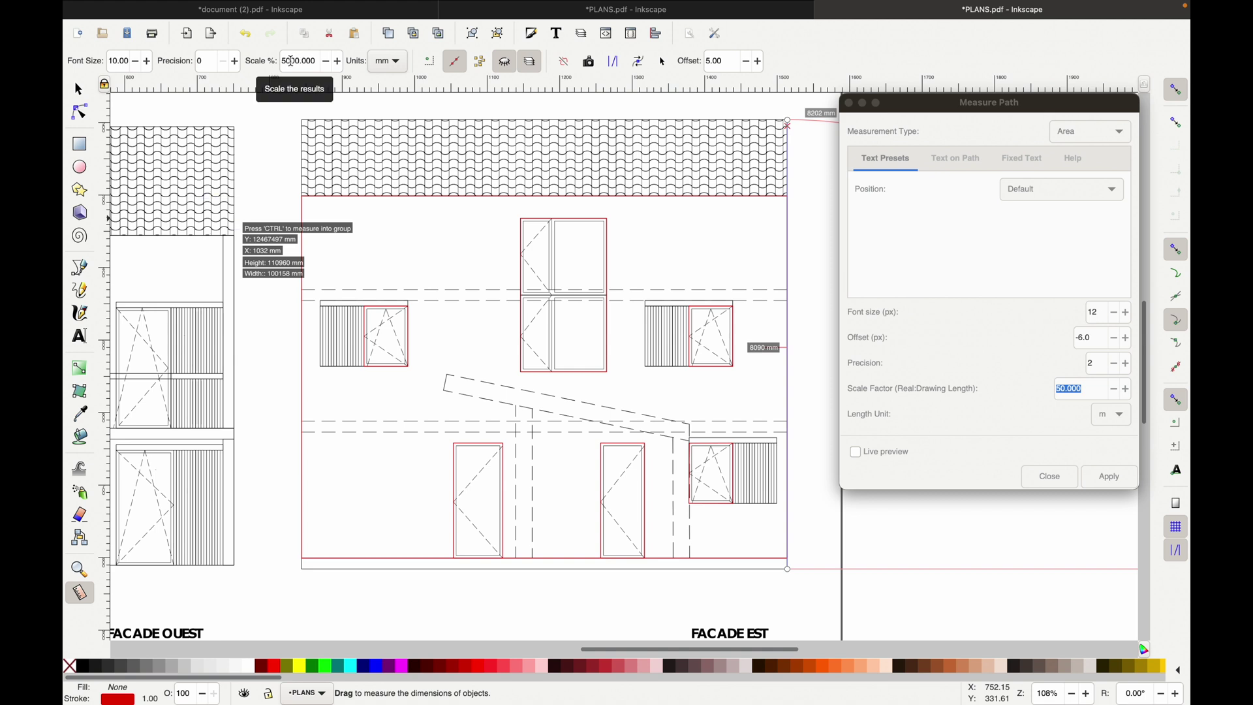
pyautogui.click(291, 61)
pyautogui.moveTo(291, 60); pyautogui.dragTo(298, 58)
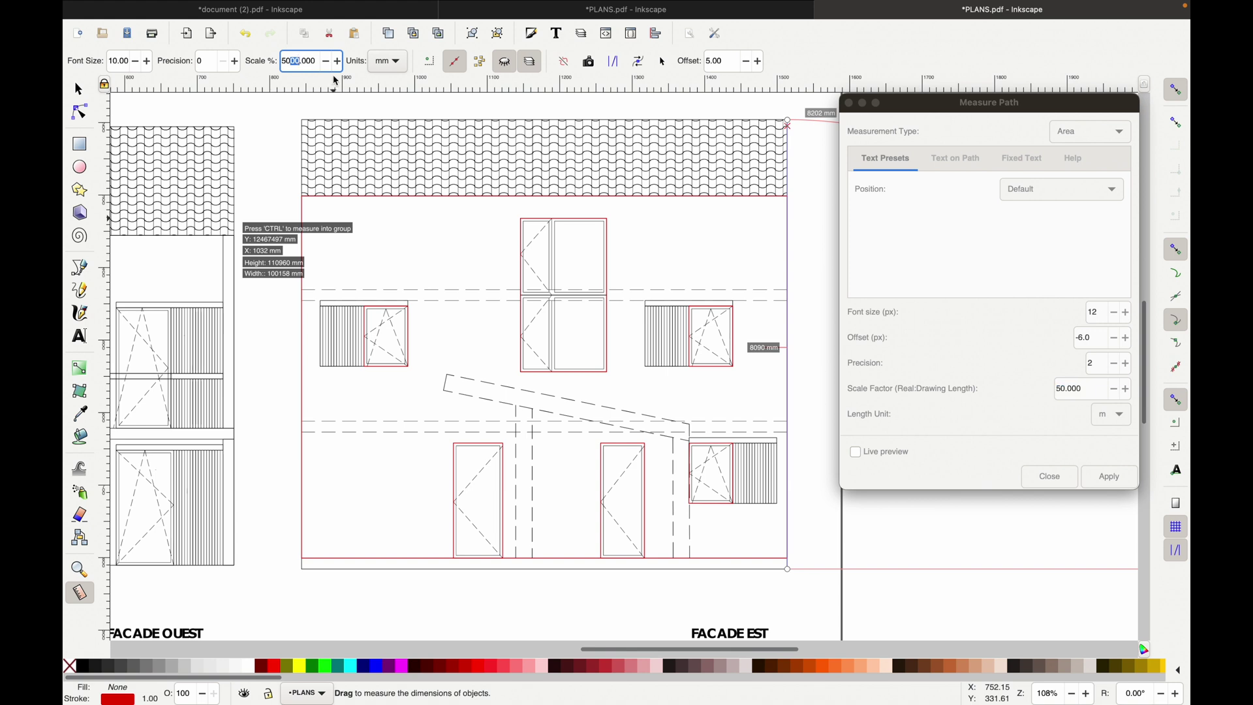
pyautogui.click(1062, 390)
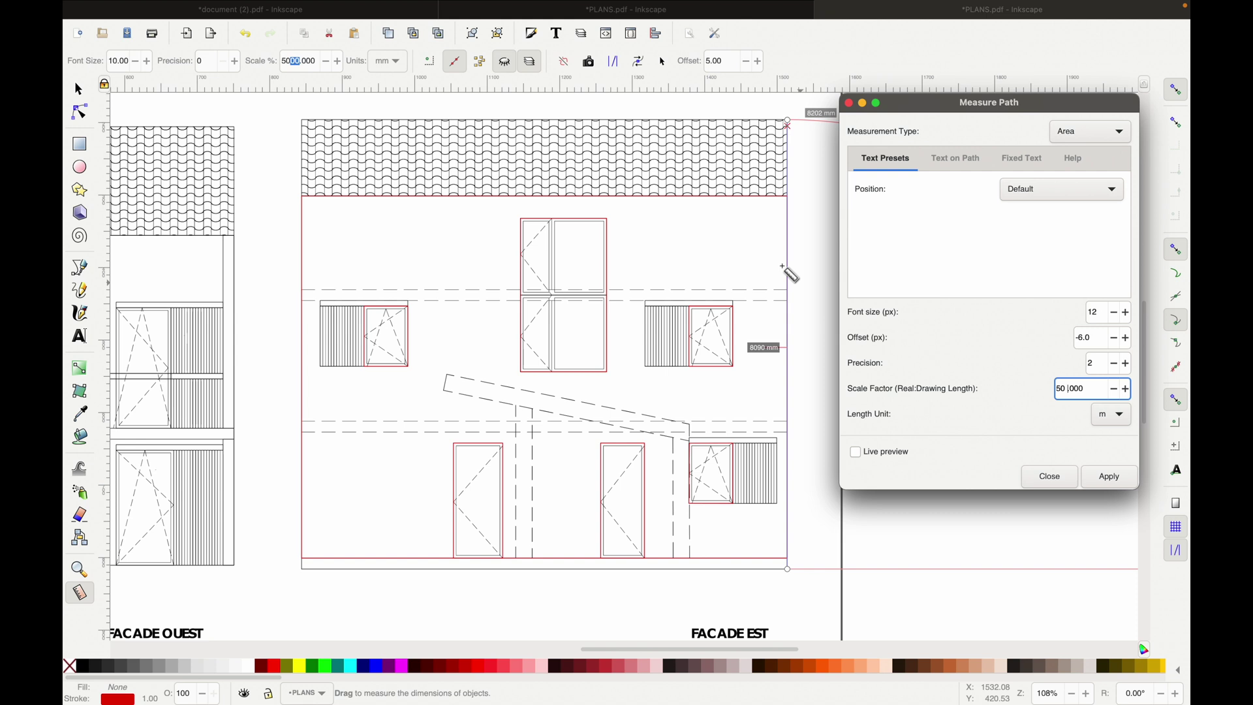
# Step: Select the red wall, window and door outlines of the east façade and apply the Area measurement with scale factor 50 in m
pyautogui.click(78, 90)
pyautogui.click(77, 90)
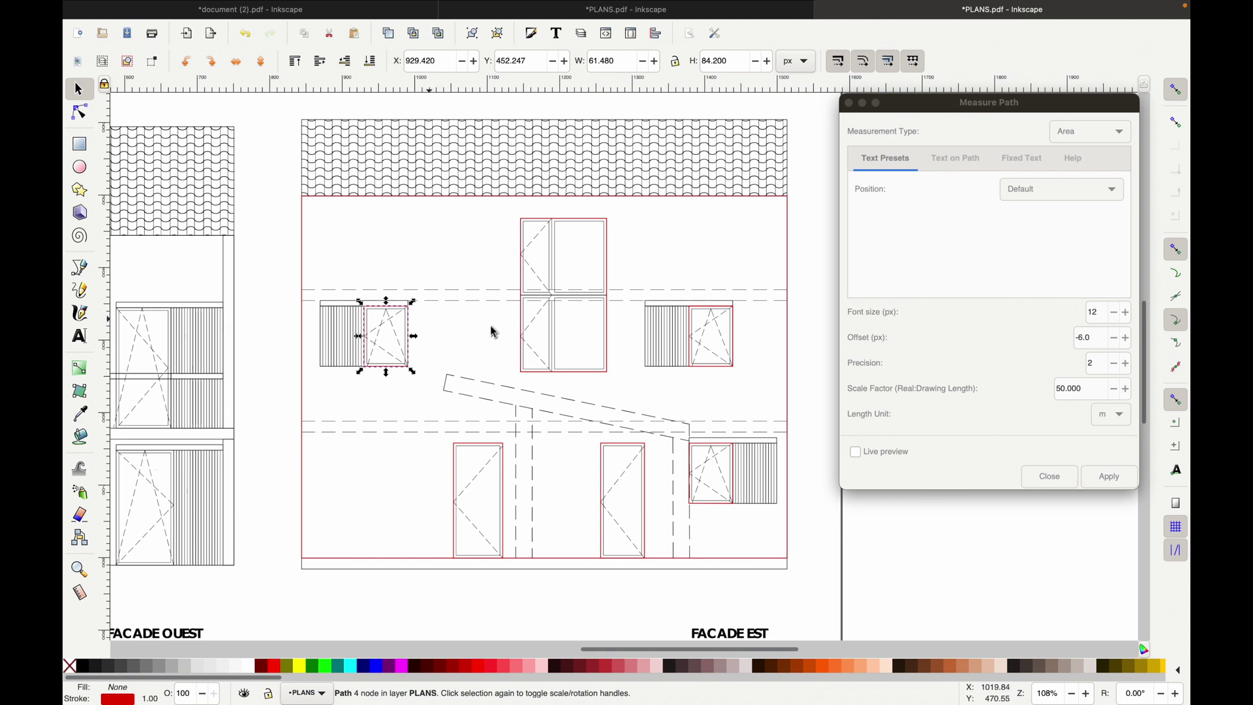
pyautogui.keyDown('shift'); pyautogui.click(525, 303); pyautogui.keyUp('shift')
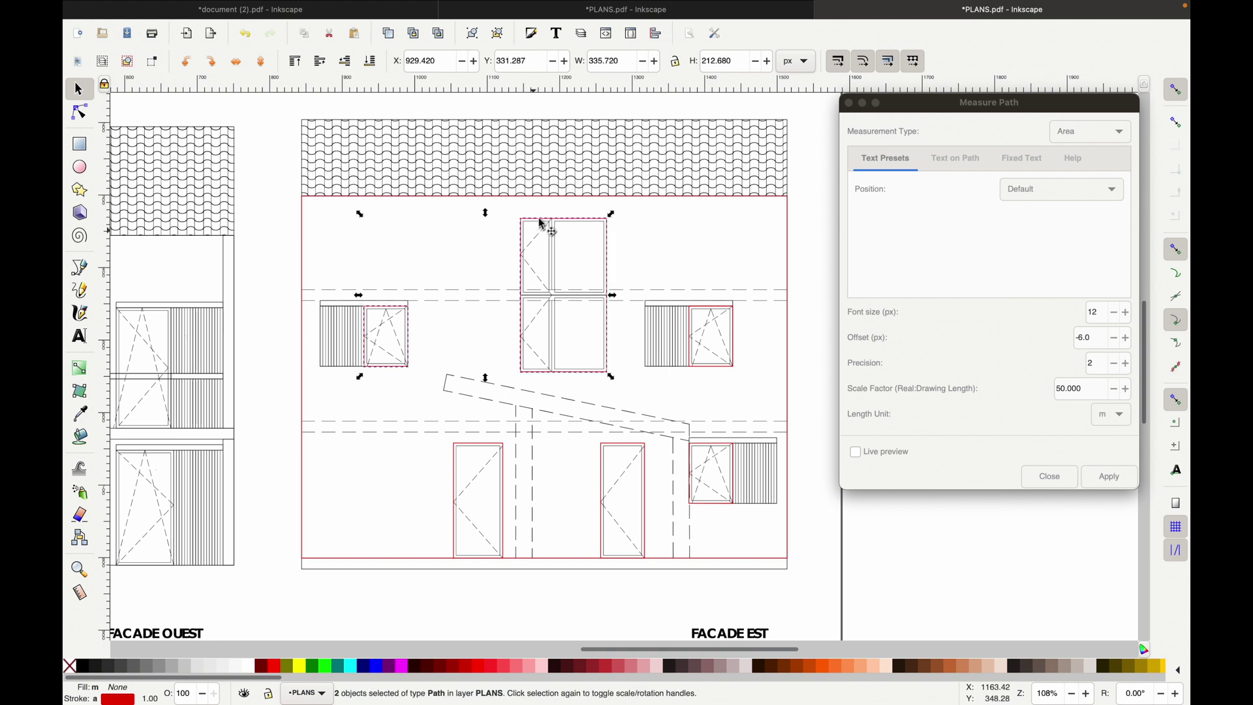
pyautogui.keyDown('shift'); pyautogui.click(719, 316); pyautogui.keyUp('shift')
pyautogui.keyDown('shift'); pyautogui.click(726, 436); pyautogui.keyUp('shift')
pyautogui.keyDown('shift'); pyautogui.click(716, 443); pyautogui.keyUp('shift')
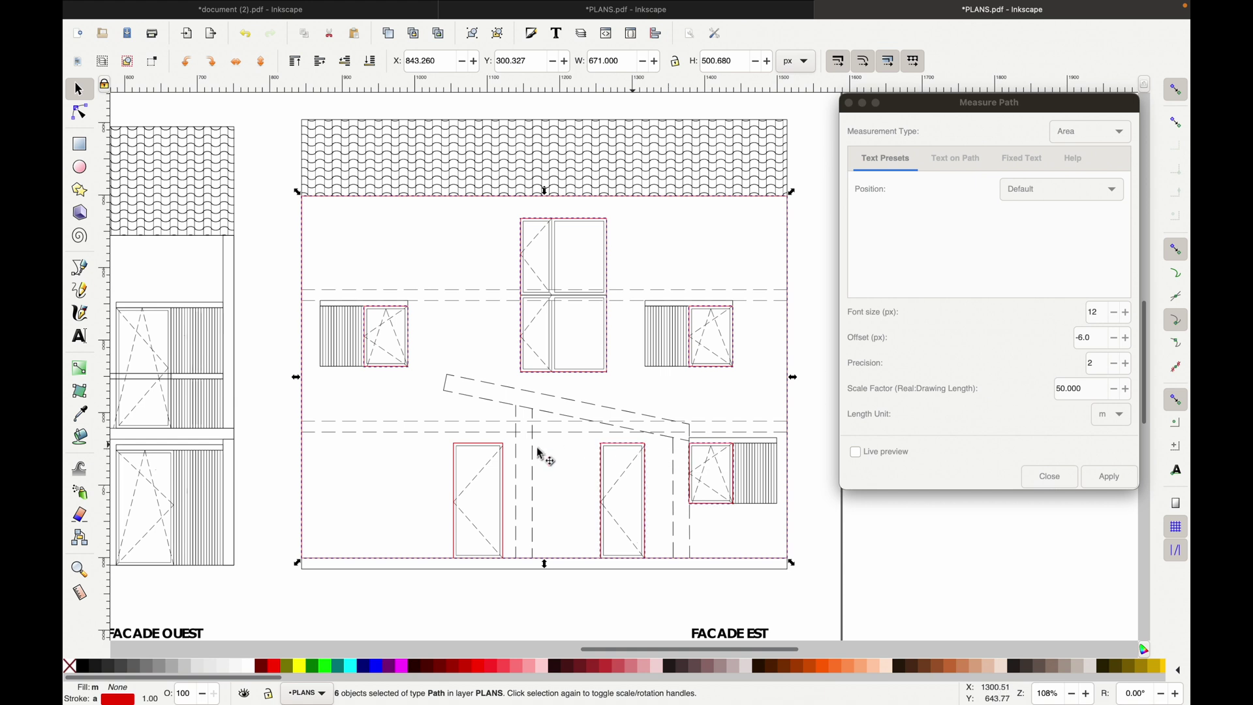
pyautogui.keyDown('shift'); pyautogui.click(473, 451); pyautogui.keyUp('shift')
pyautogui.keyDown('shift'); pyautogui.click(688, 432); pyautogui.keyUp('shift')
pyautogui.click(1114, 481)
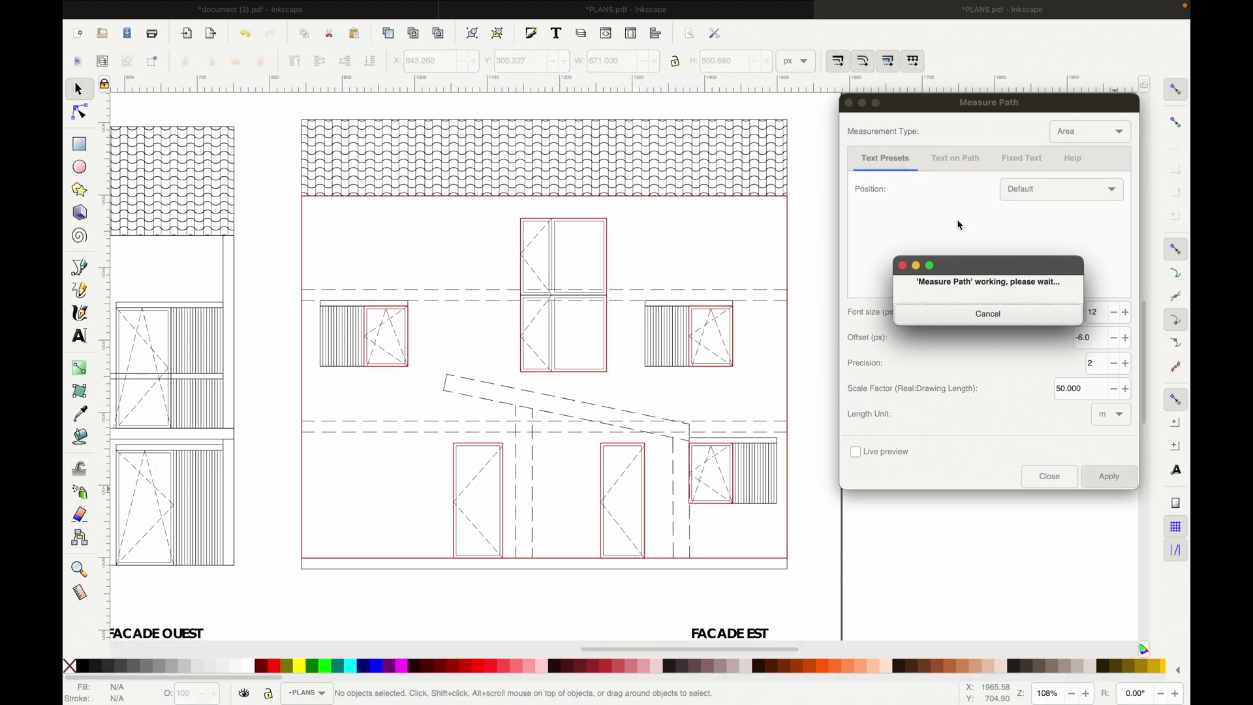
# Step: Close the Measure Path extension and review the area labels placed on the east façade outlines
pyautogui.moveTo(992, 266); pyautogui.dragTo(981, 259)
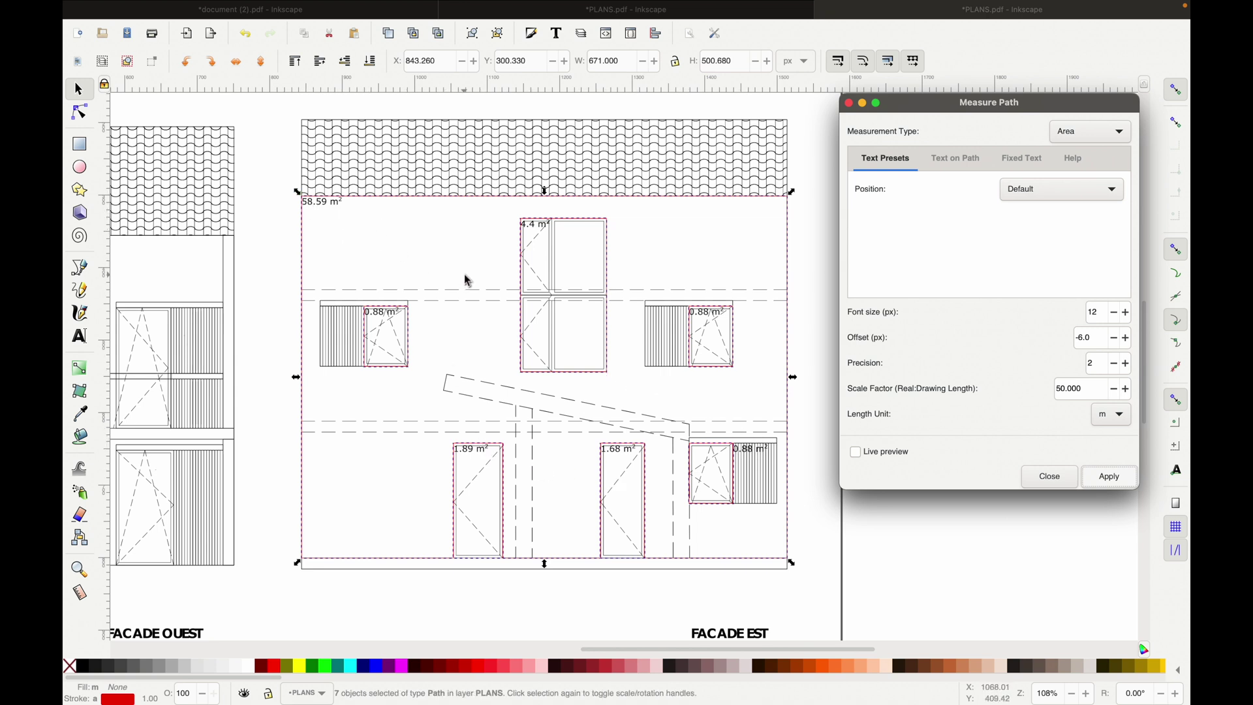
pyautogui.click(850, 103)
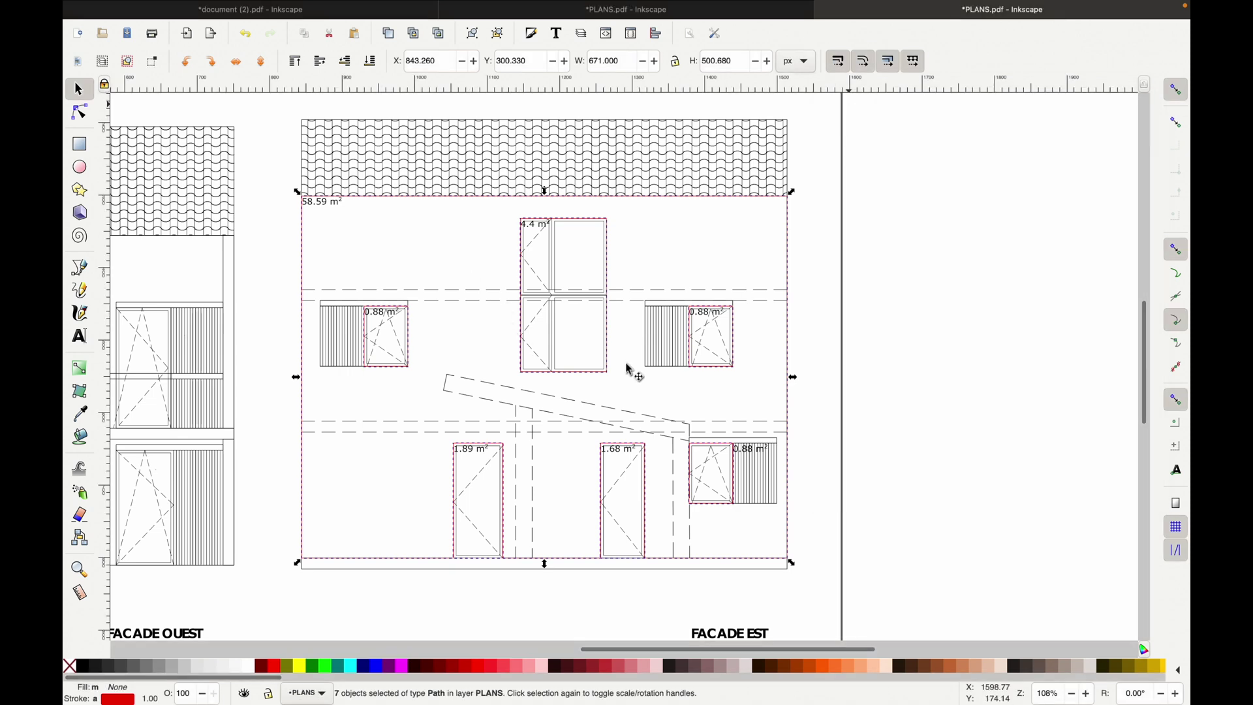
pyautogui.hscroll(-5, 633, 365)
pyautogui.hscroll(-6, 628, 370)
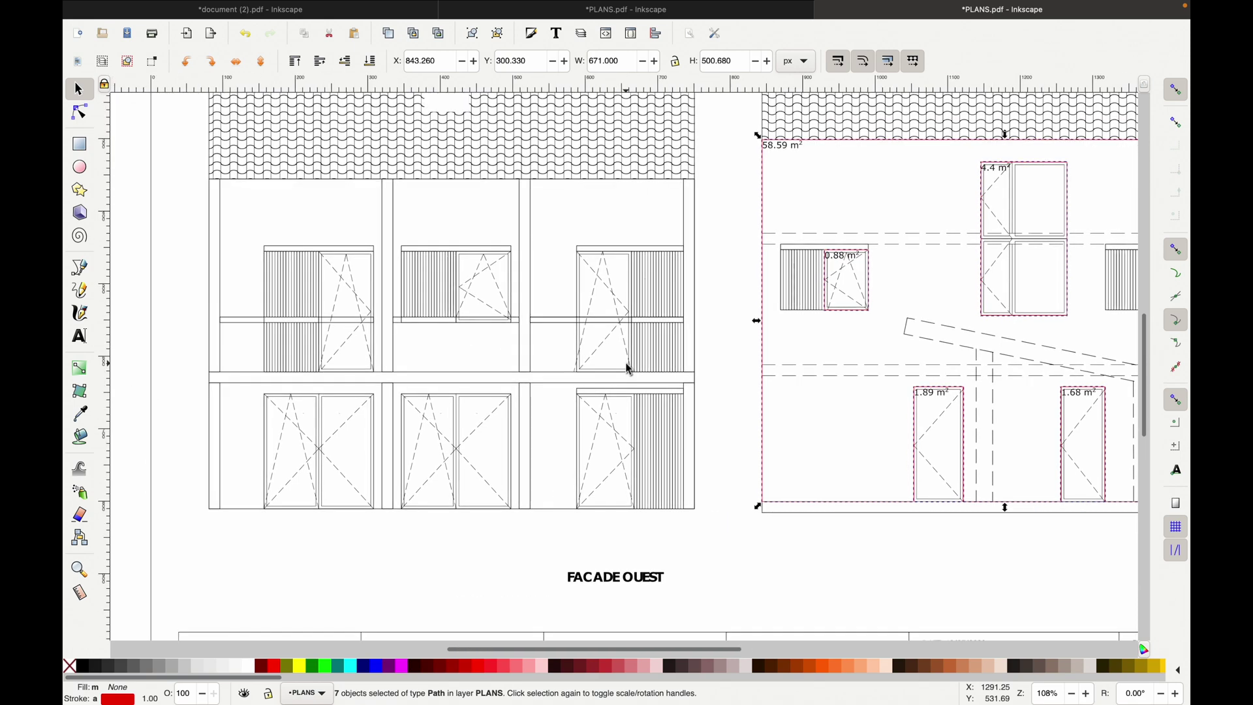
pyautogui.hscroll(8, 629, 370)
pyautogui.scroll(2, 628, 370)
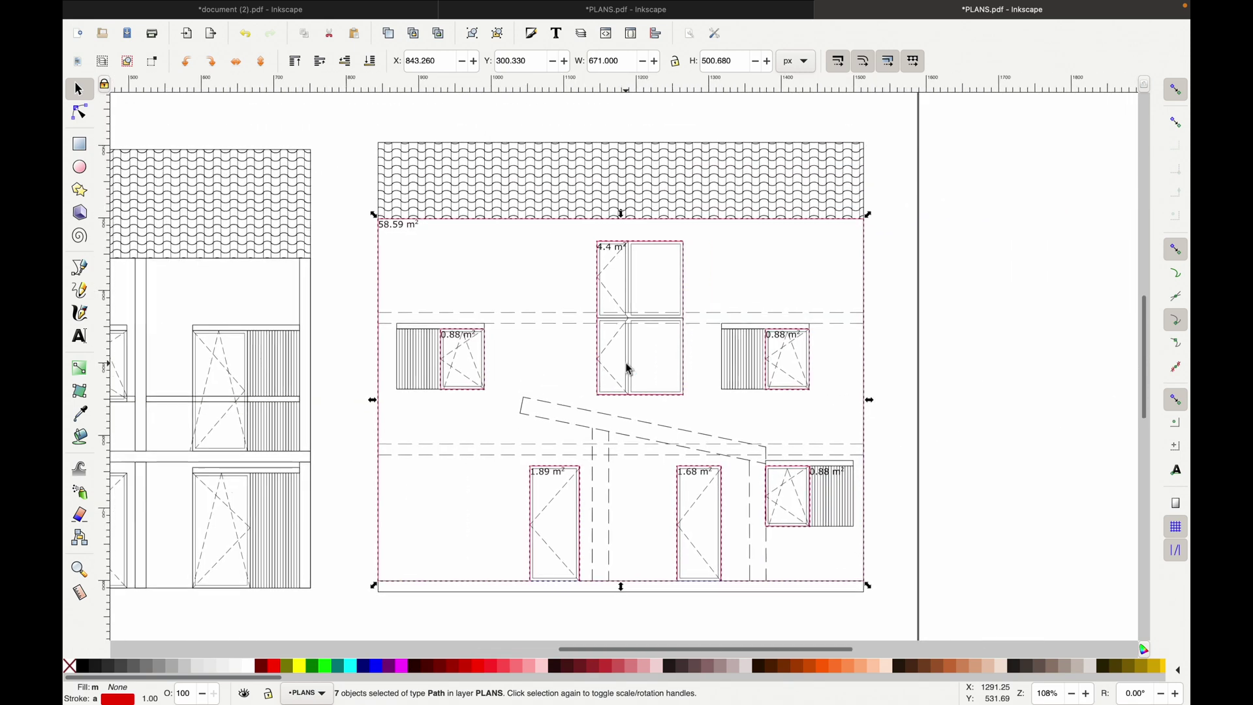
pyautogui.hscroll(2, 685, 356)
# Step: Tile the Inkscape drawing window beside the Numbers spreadsheet in a split full-screen space
pyautogui.hotkey('ctrl', 'Up')
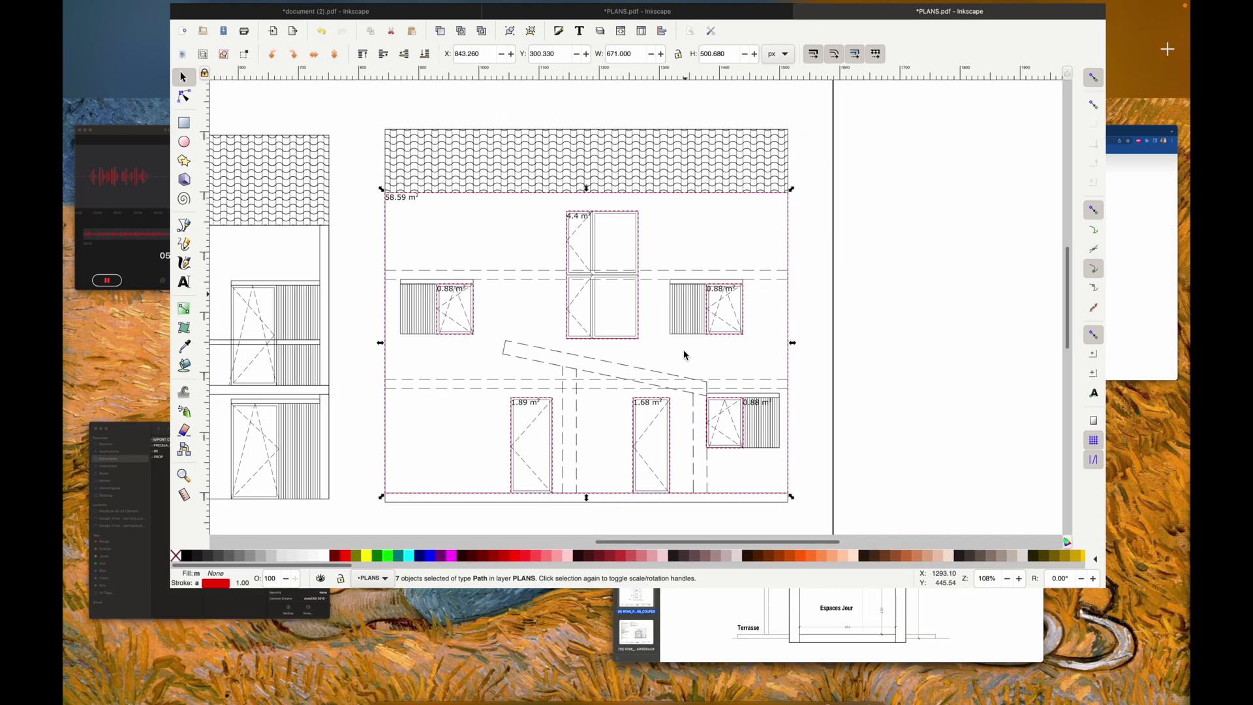
pyautogui.moveTo(531, 300); pyautogui.dragTo(681, 63)
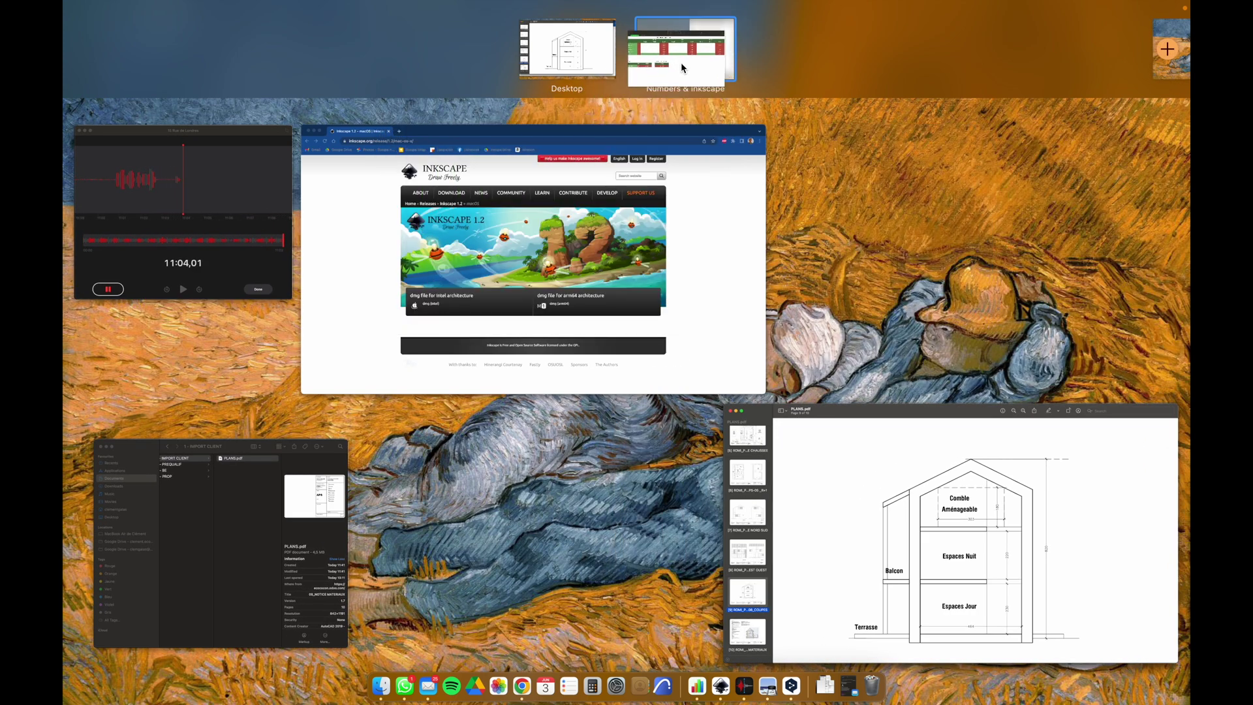
pyautogui.click(668, 51)
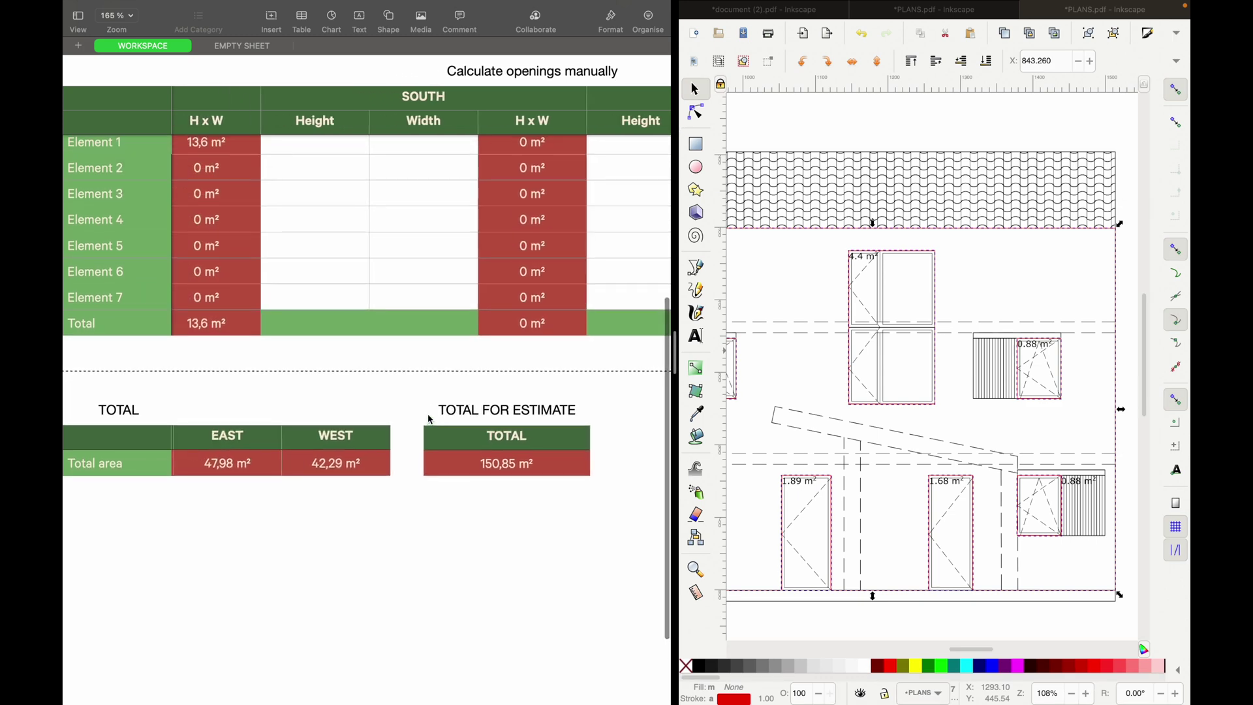
# Step: Switch to the EMPTY SHEET in Numbers and undo the earlier east façade surface and opening entries
pyautogui.click(232, 47)
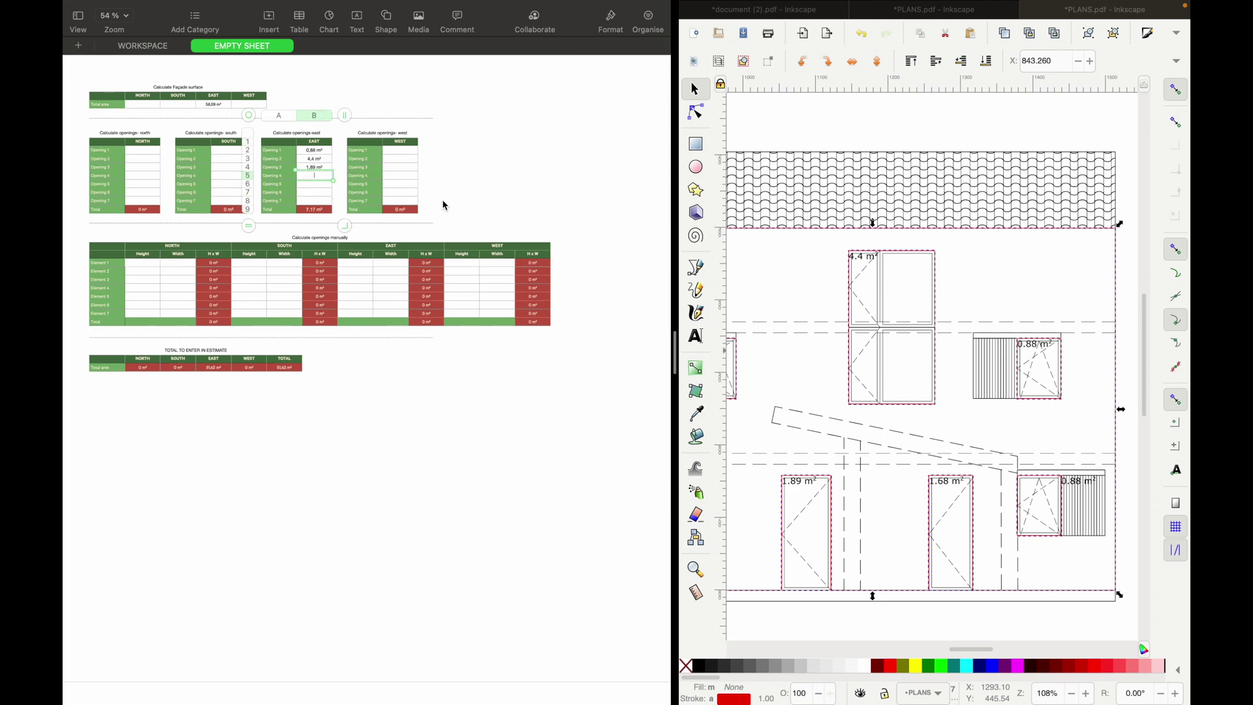
pyautogui.press('super+z')
pyautogui.press('super+z')
pyautogui.press('super+z')
pyautogui.press('super+z')
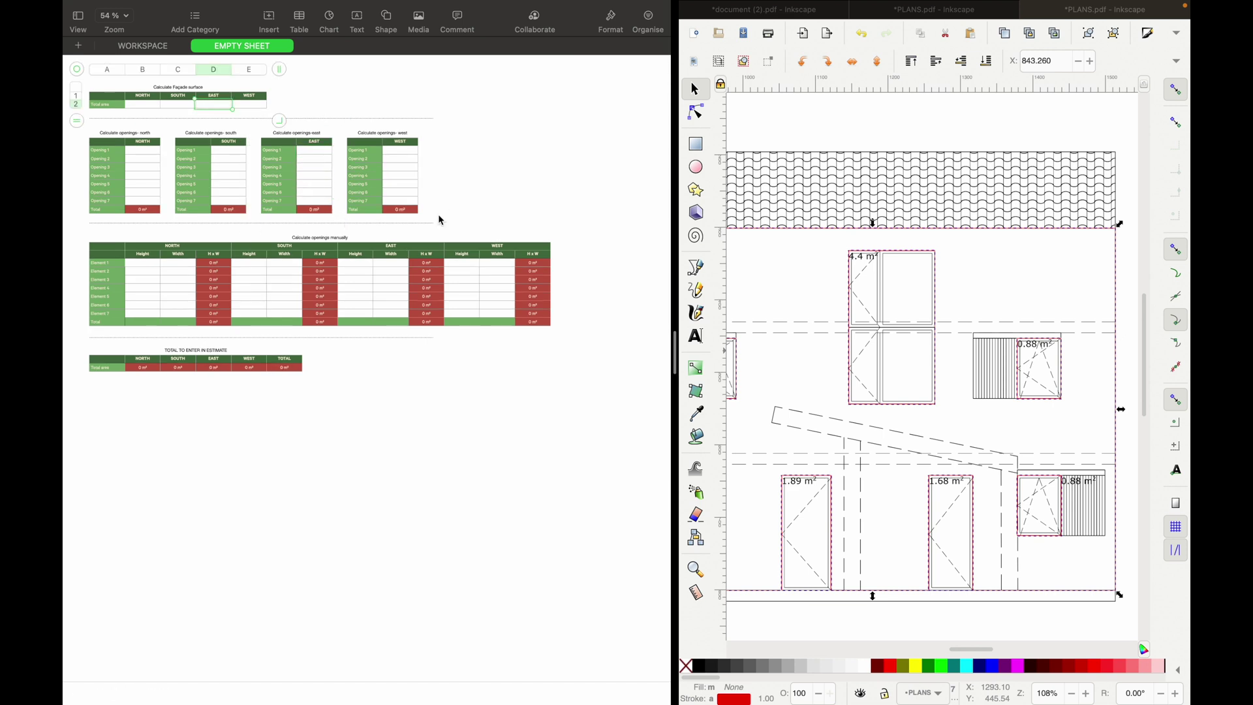
pyautogui.scroll(3, 386, 352)
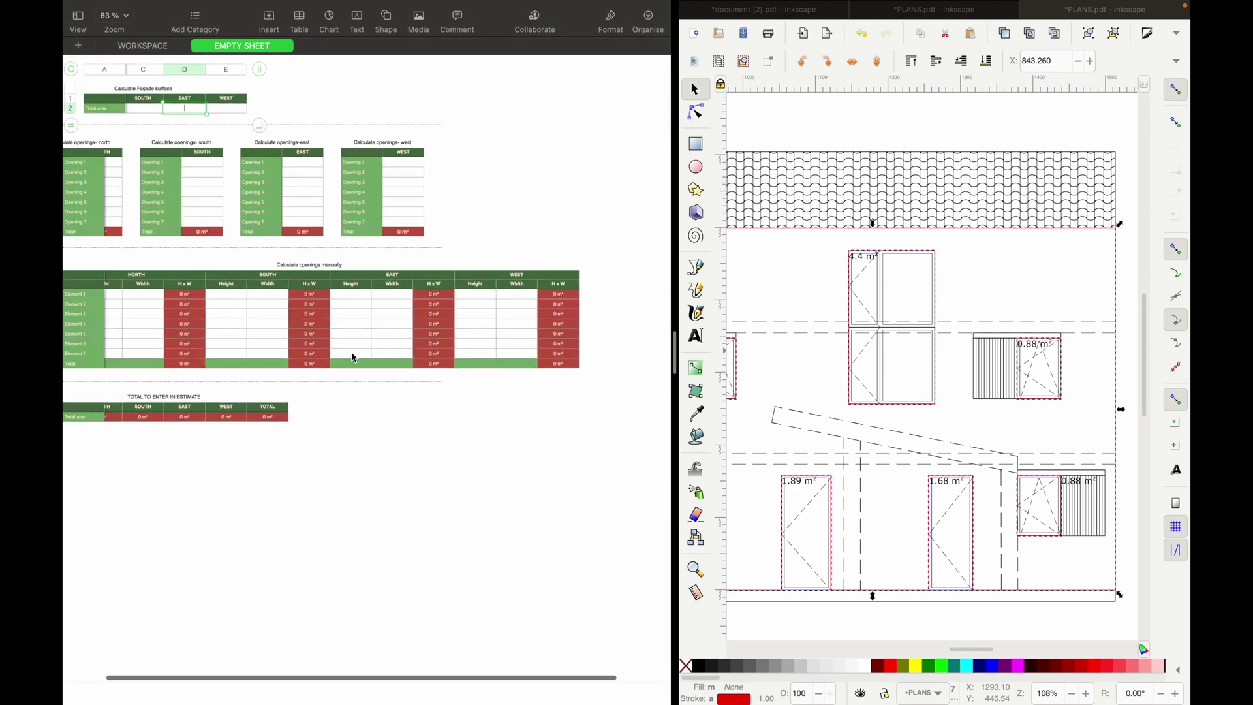
pyautogui.scroll(4, 218, 199)
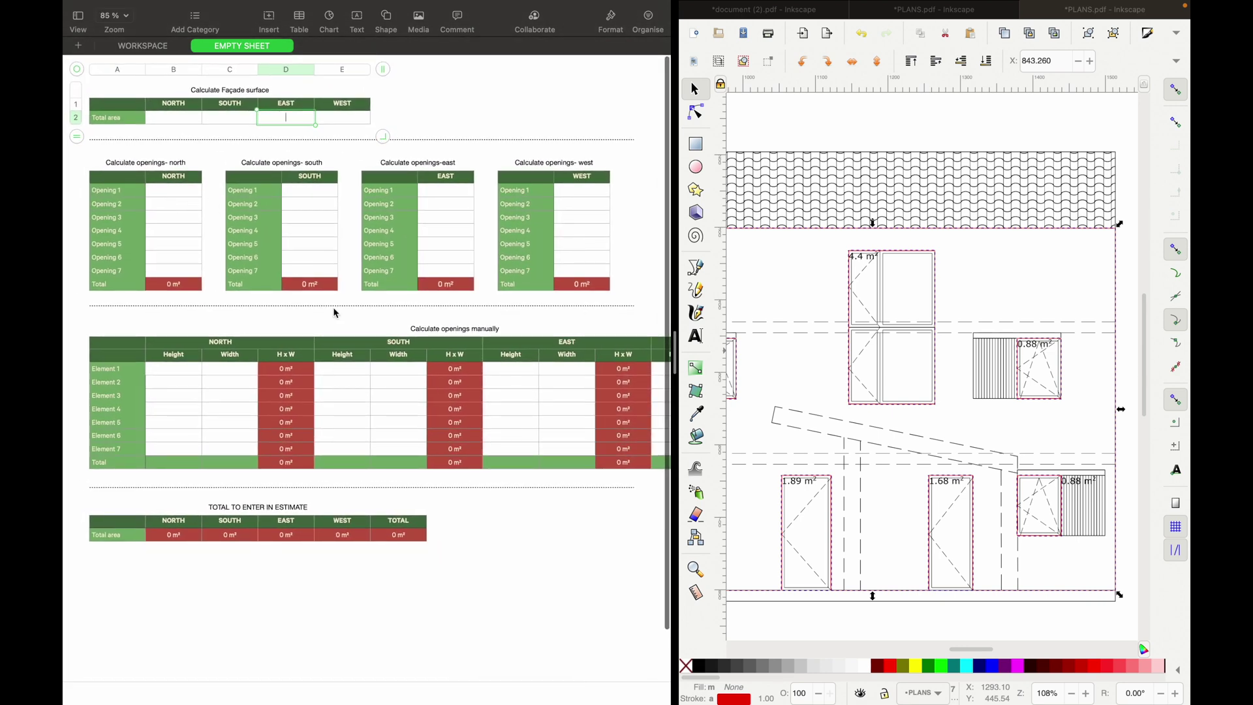
pyautogui.click(138, 141)
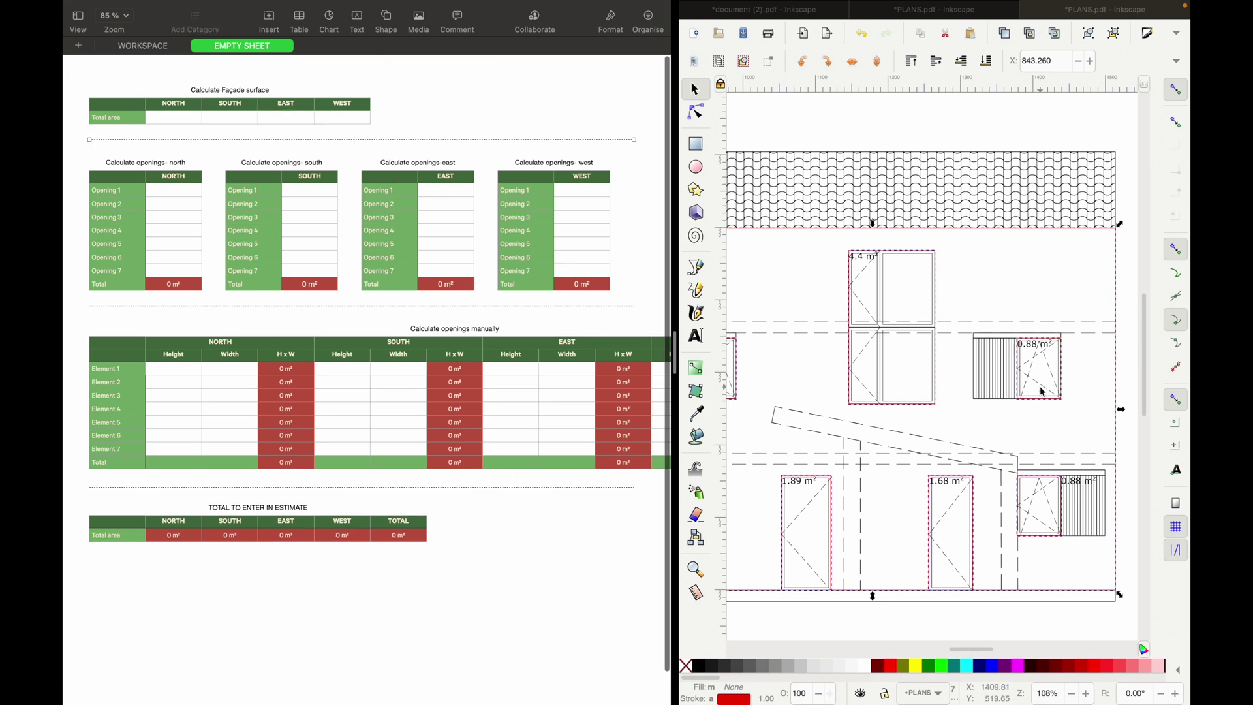
# Step: Enter 58,59 as the EAST total area in the Calculate Façade surface table
pyautogui.hscroll(-6, 913, 395)
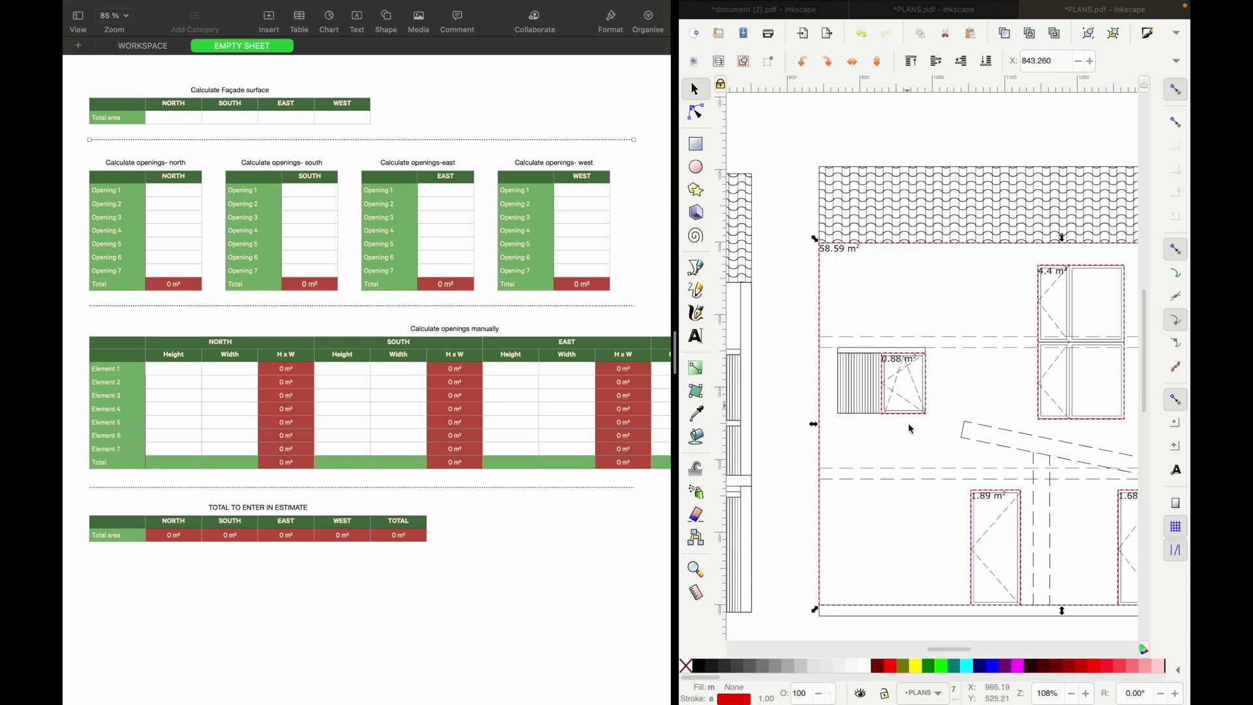
pyautogui.scroll(-3, 840, 404)
pyautogui.hscroll(6, 840, 405)
pyautogui.click(294, 119)
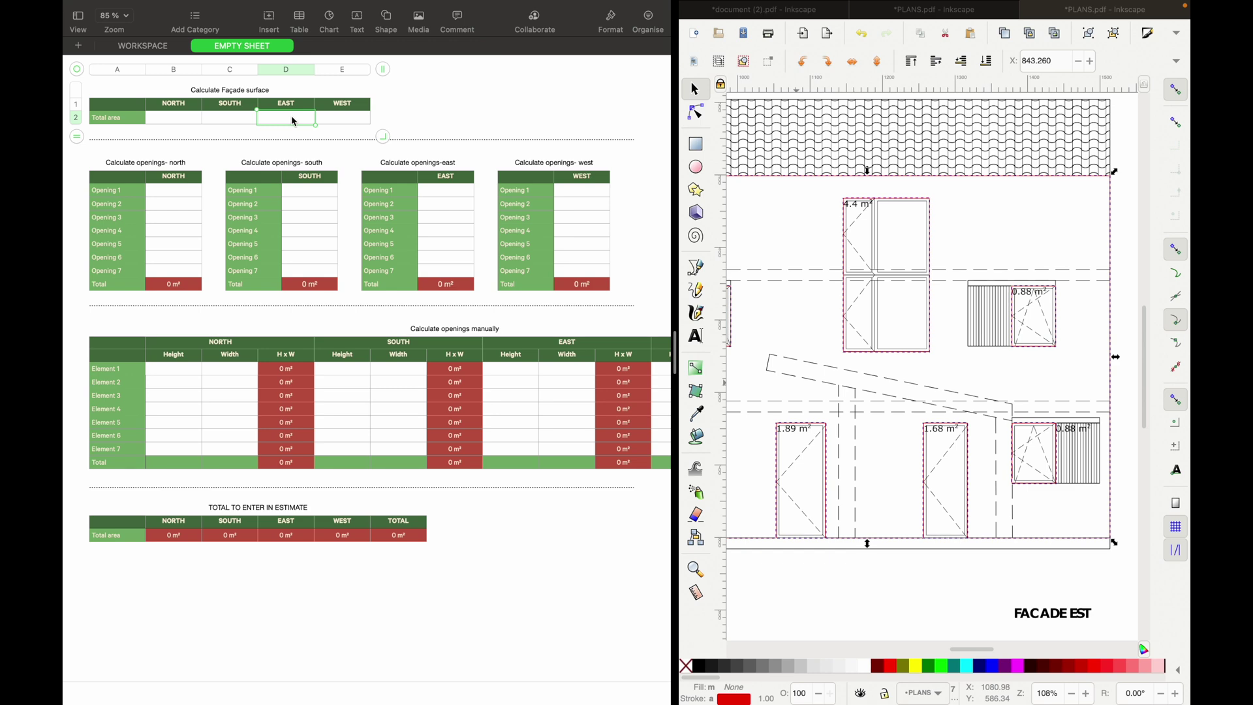
pyautogui.hscroll(-8, 804, 261)
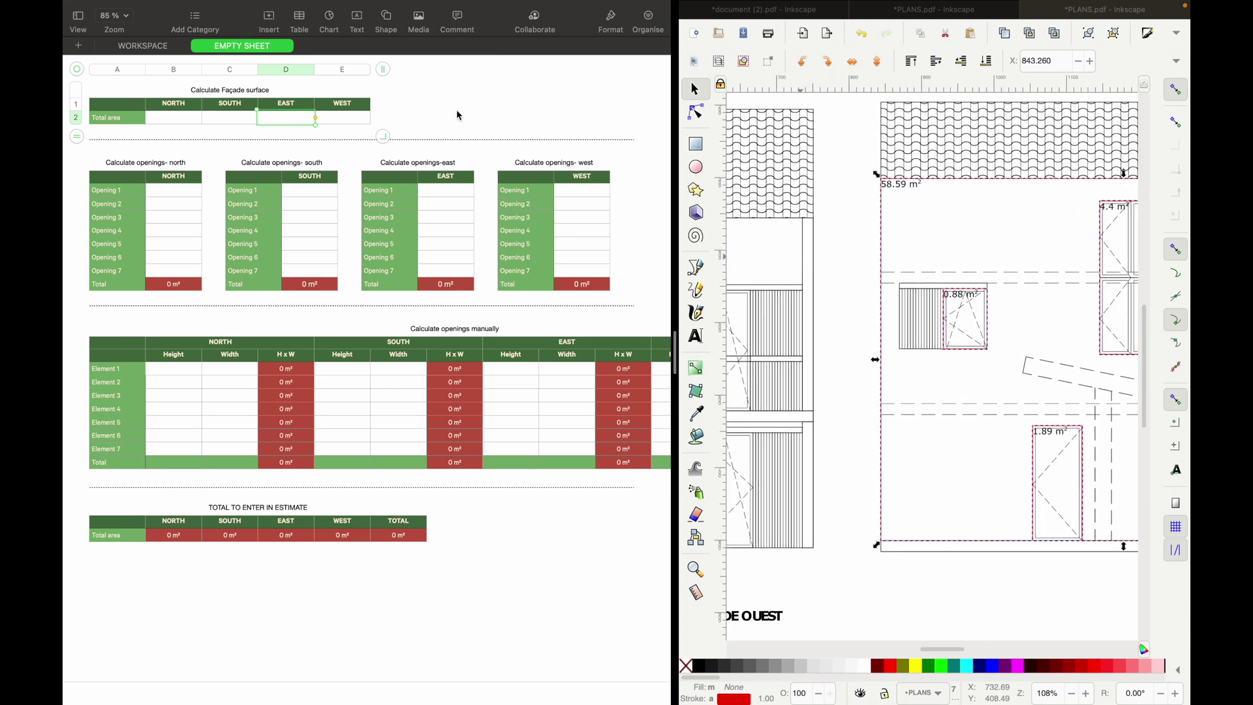
pyautogui.write('58,59')
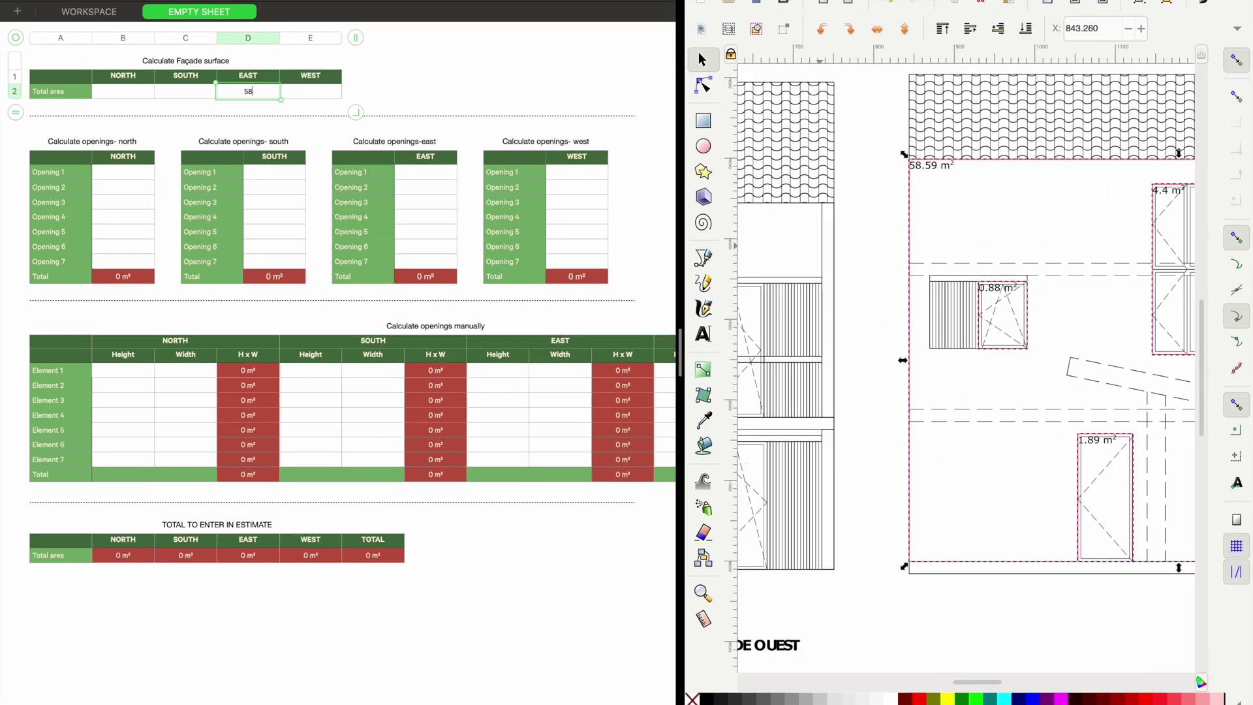
pyautogui.press('Return')
# Step: Enter 0,88, 4,4 and 1,89 for Openings 1 to 3 in the Calculate openings-east table
pyautogui.hscroll(3, 965, 307)
pyautogui.click(426, 172)
pyautogui.write('0,88')
pyautogui.press('Return')
pyautogui.write('4,4')
pyautogui.press('Return')
pyautogui.write('1,')
pyautogui.hscroll(3, 813, 312)
pyautogui.scroll(-2, 813, 312)
pyautogui.write('89')
pyautogui.press('Return')
# Step: Enter 1,68, 0,88 and 0,88 for Openings 4 to 6 in the Calculate openings-east table
pyautogui.write('1,68')
pyautogui.hscroll(3, 1049, 420)
pyautogui.scroll(-1, 1049, 419)
pyautogui.press('Return')
pyautogui.write('0,88')
pyautogui.press('Return')
pyautogui.write('0,88')
pyautogui.press('Return')
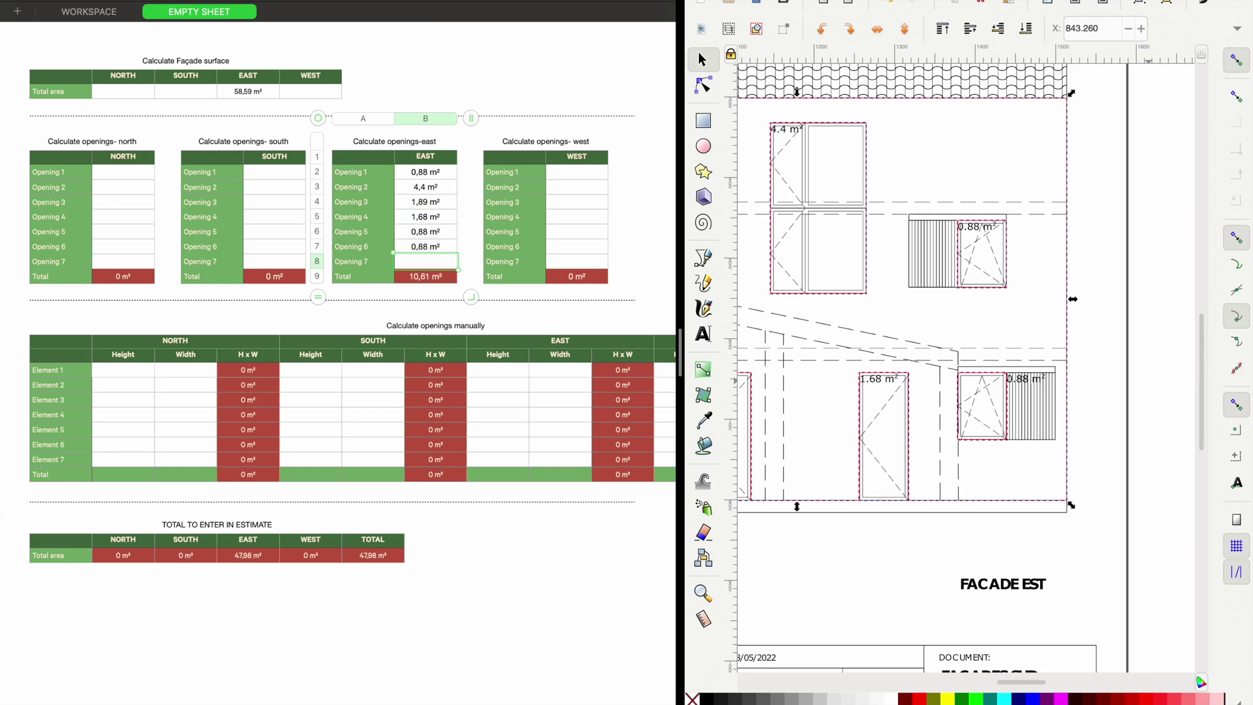
# Step: Enter height 3 and width 4 for Element 1 under EAST in the Calculate openings manually table
pyautogui.scroll(5, 398, 268)
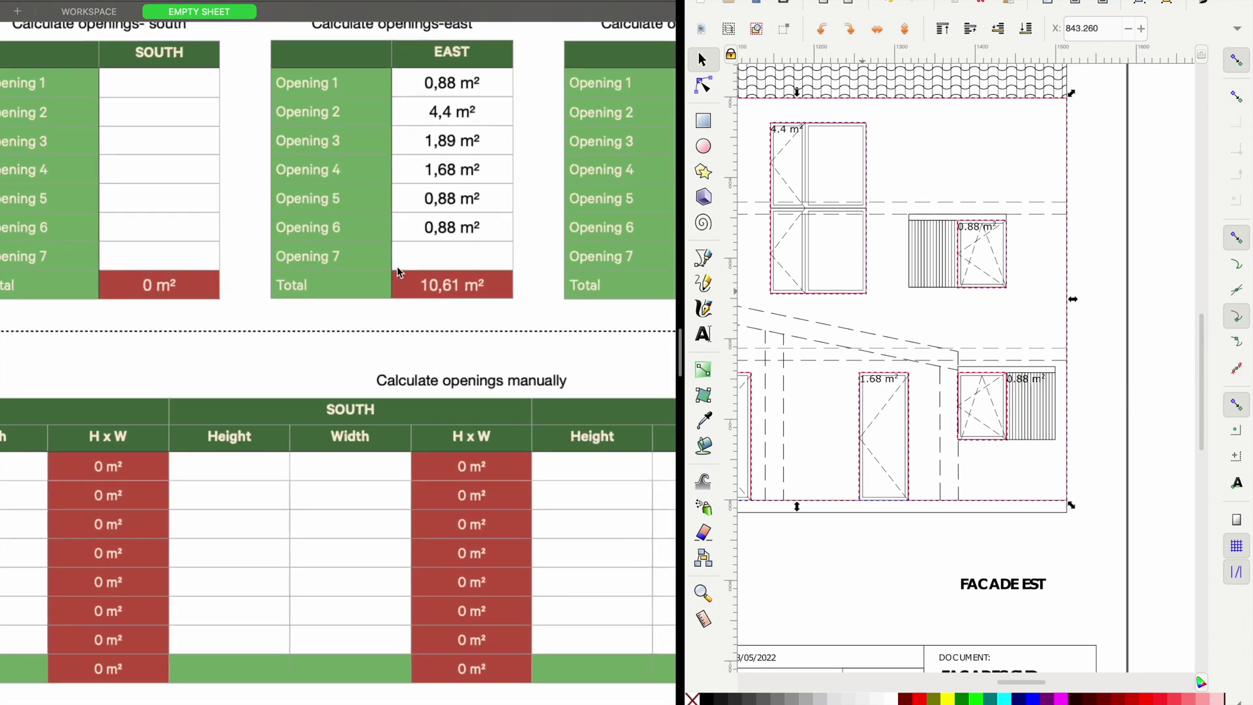
pyautogui.scroll(-6, 437, 269)
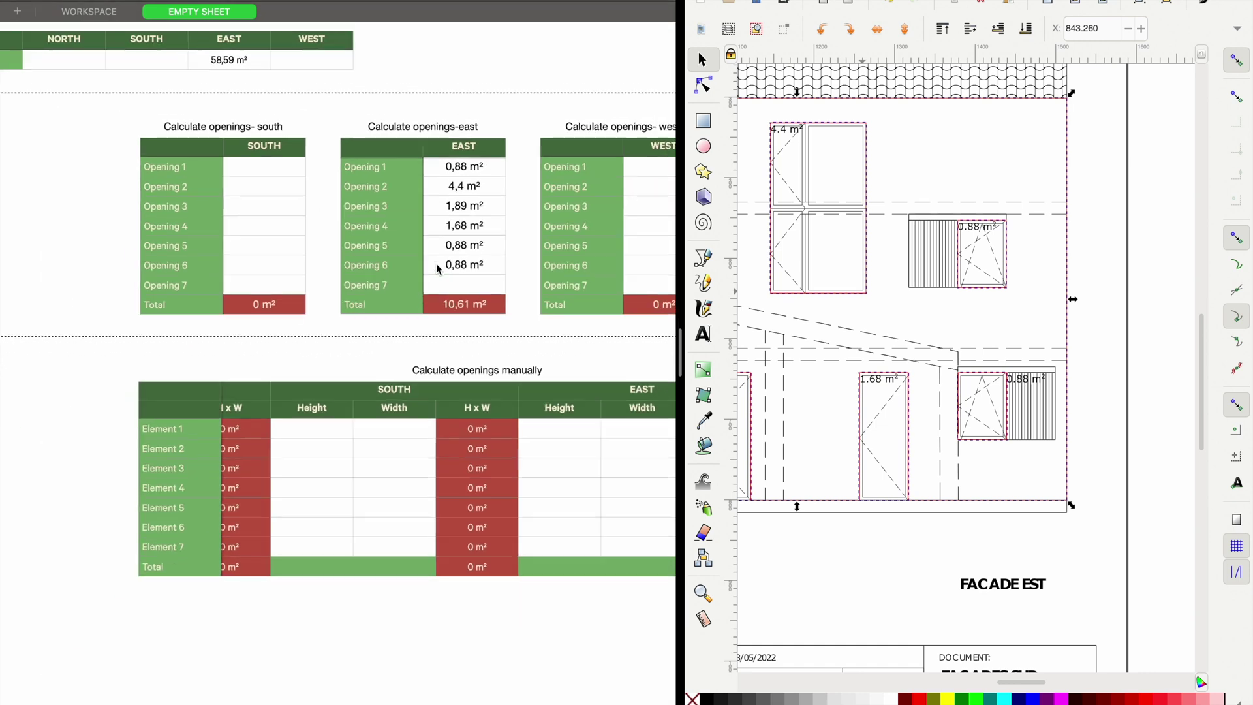
pyautogui.hscroll(-1, 263, 410)
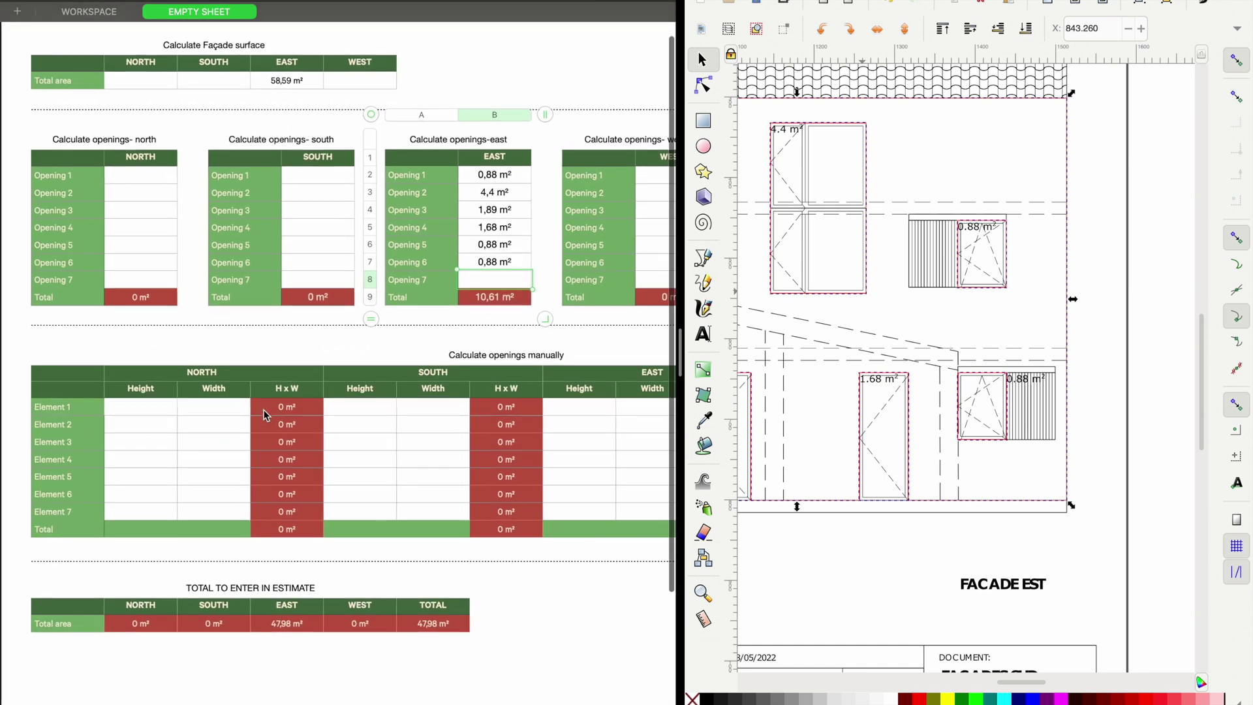
pyautogui.click(132, 413)
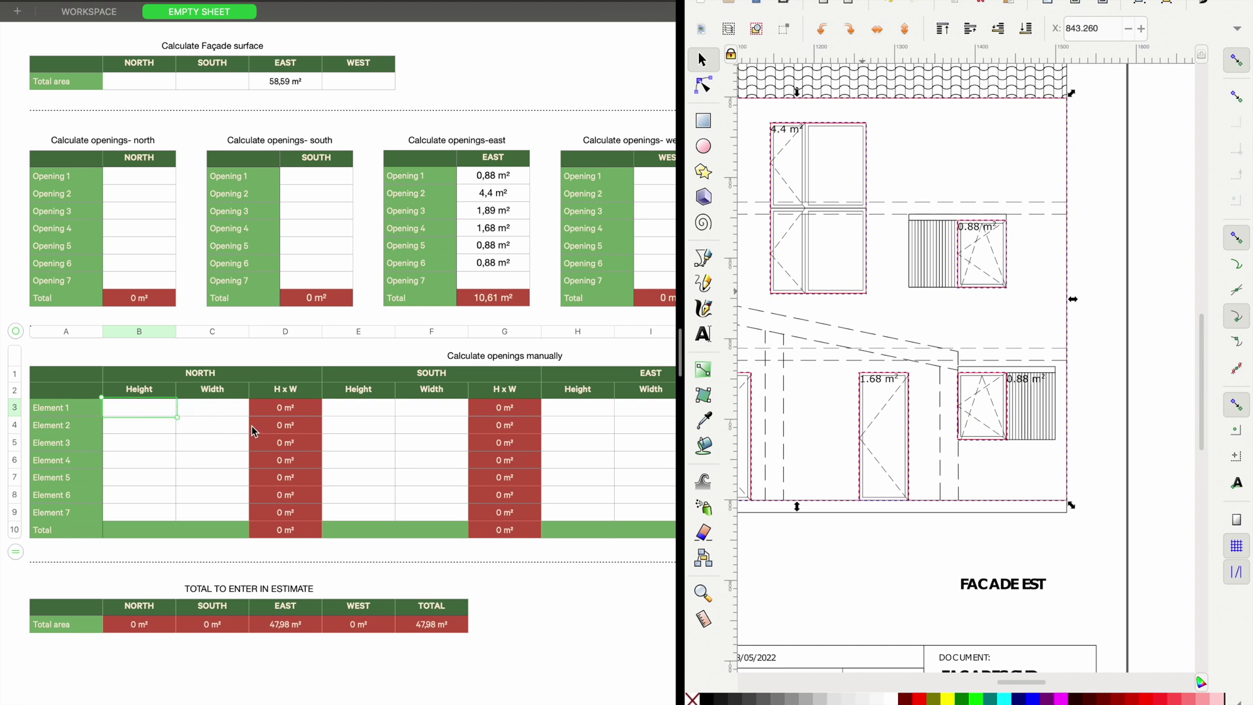
pyautogui.hscroll(5, 412, 440)
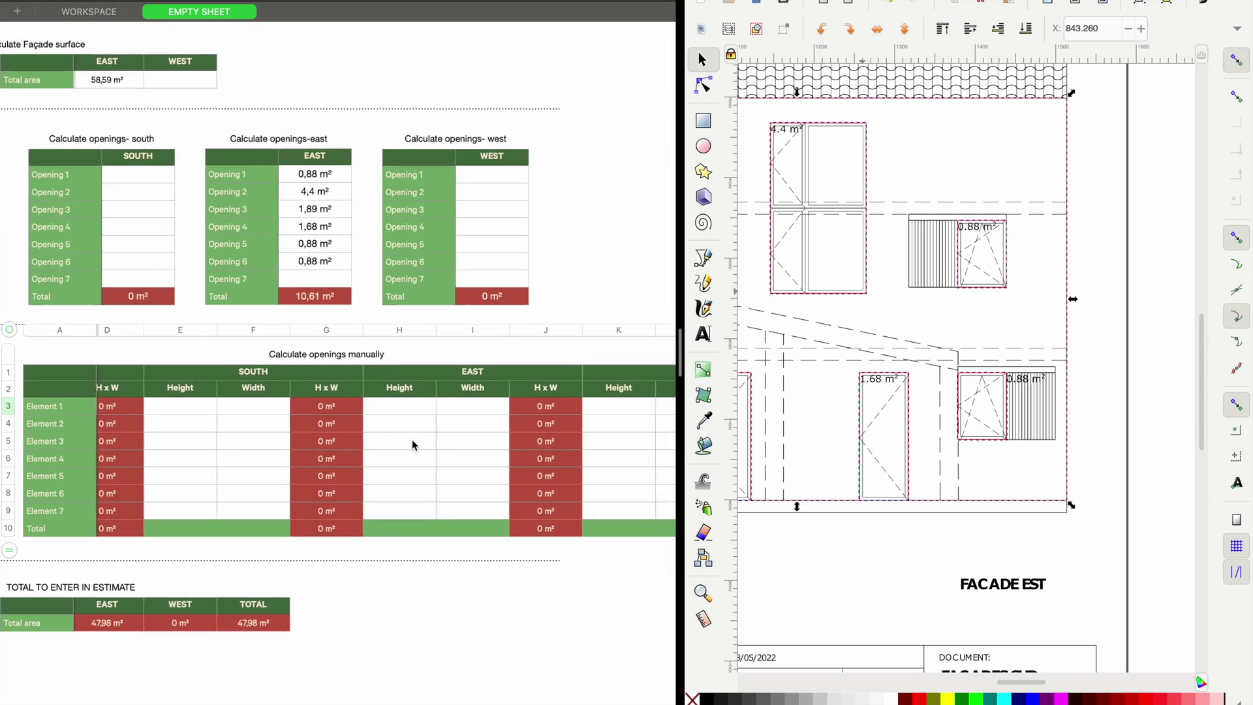
pyautogui.hscroll(1, 412, 445)
pyautogui.click(369, 404)
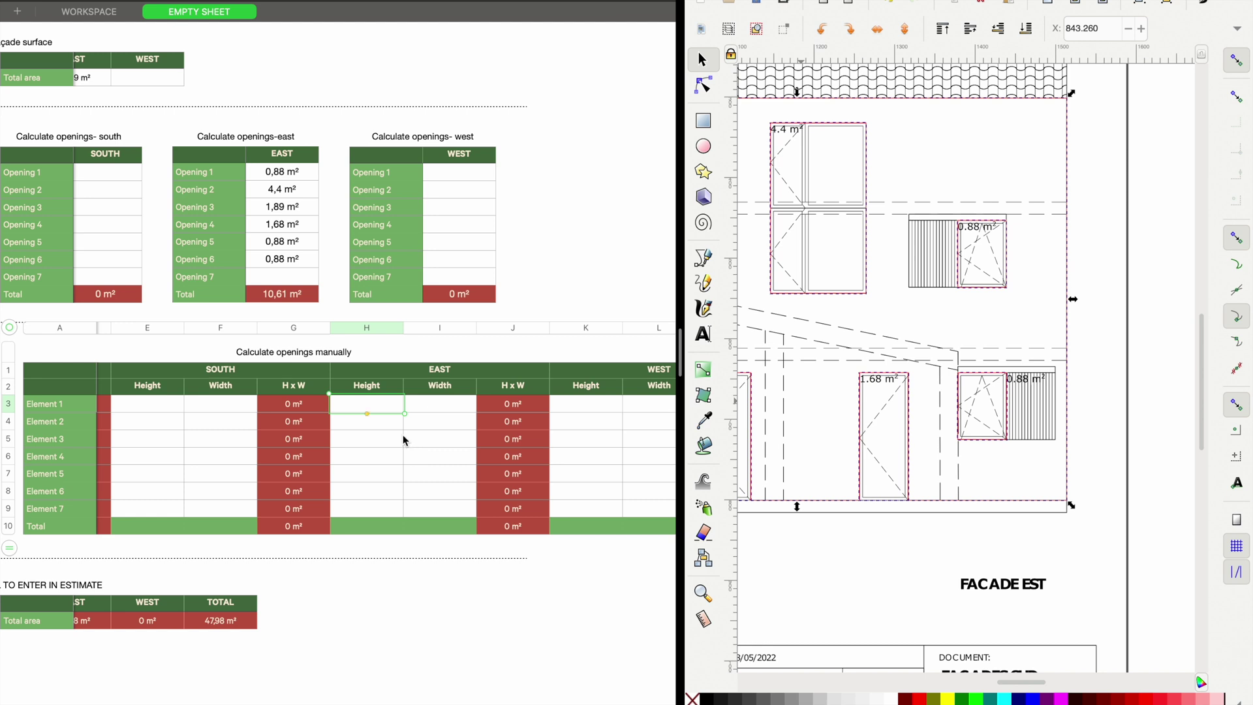
pyautogui.write('3')
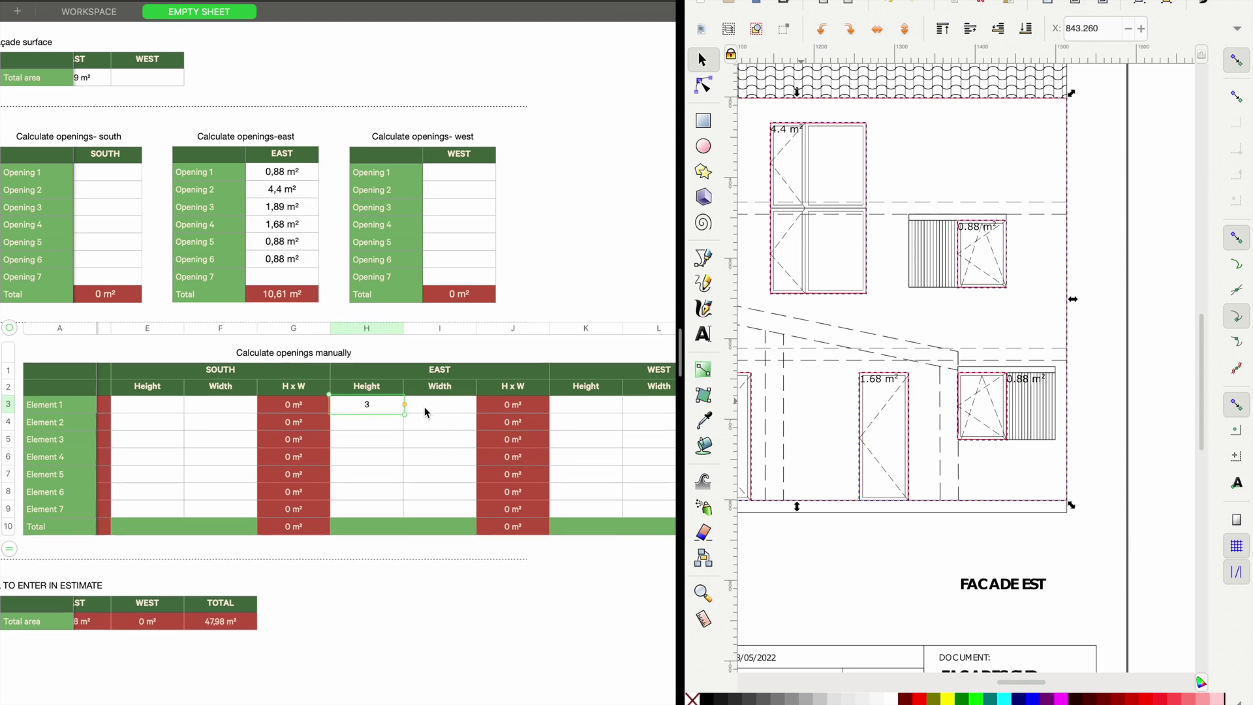
pyautogui.click(424, 405)
pyautogui.write('4')
pyautogui.press('Return')
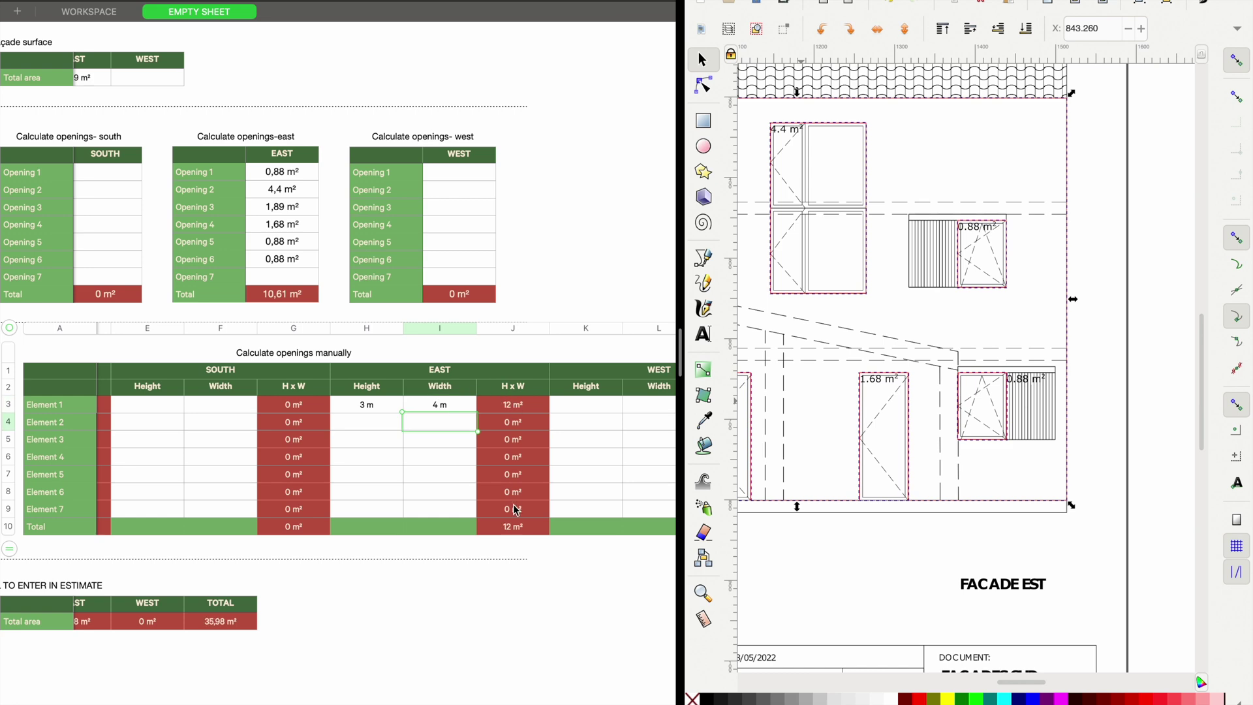
# Step: Check the EAST and TOTAL areas in the TOTAL TO ENTER IN ESTIMATE table
pyautogui.hscroll(-5, 316, 601)
pyautogui.scroll(-2, 316, 600)
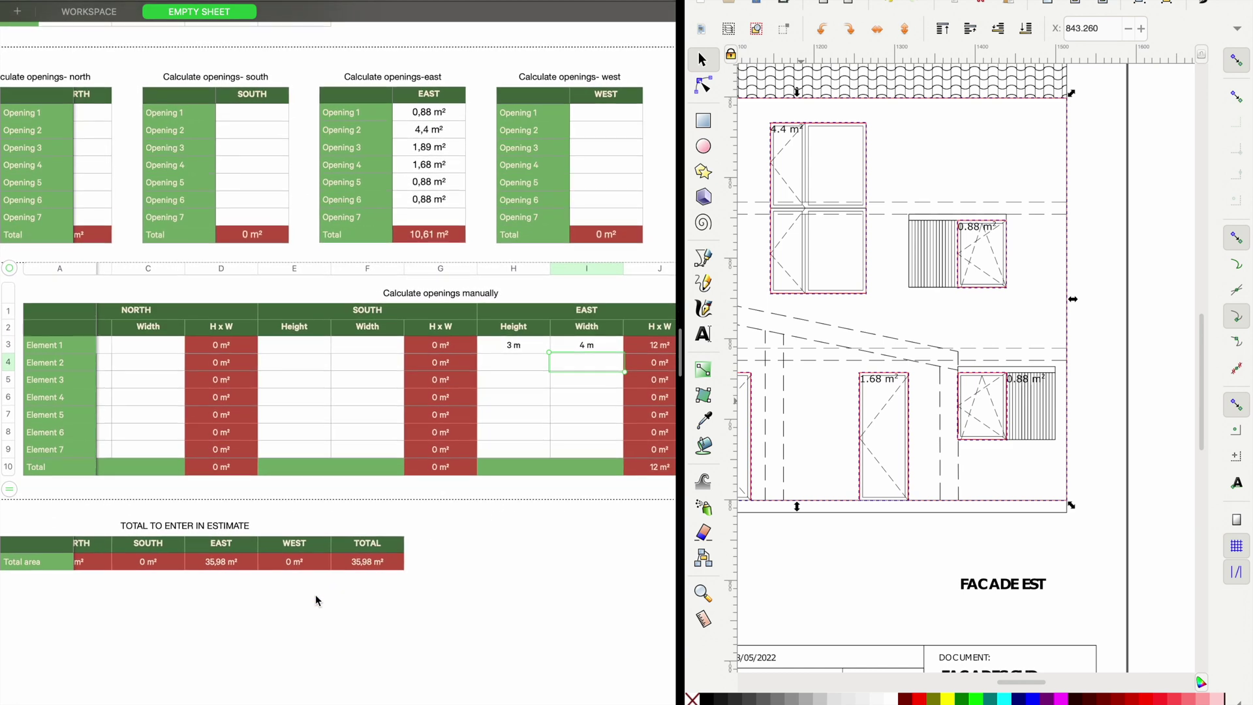
pyautogui.click(222, 565)
pyautogui.hscroll(-3, 220, 565)
pyautogui.scroll(-1, 220, 565)
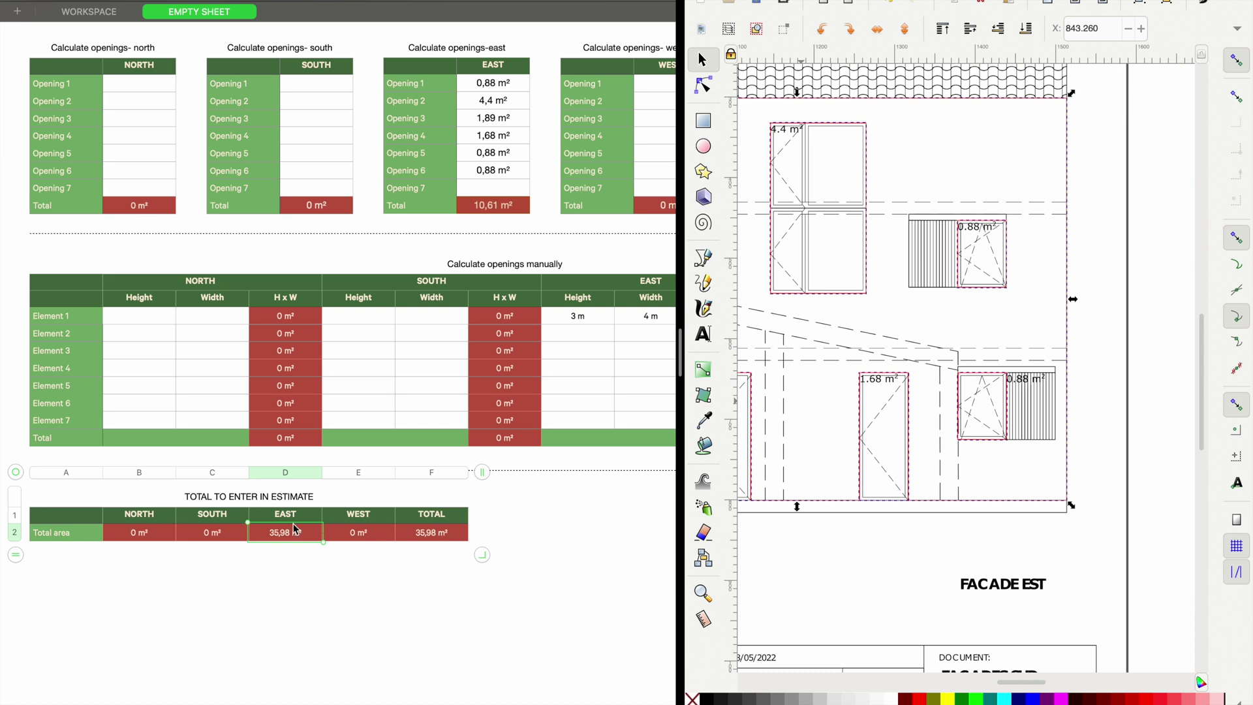
pyautogui.click(429, 535)
pyautogui.scroll(-2, 494, 529)
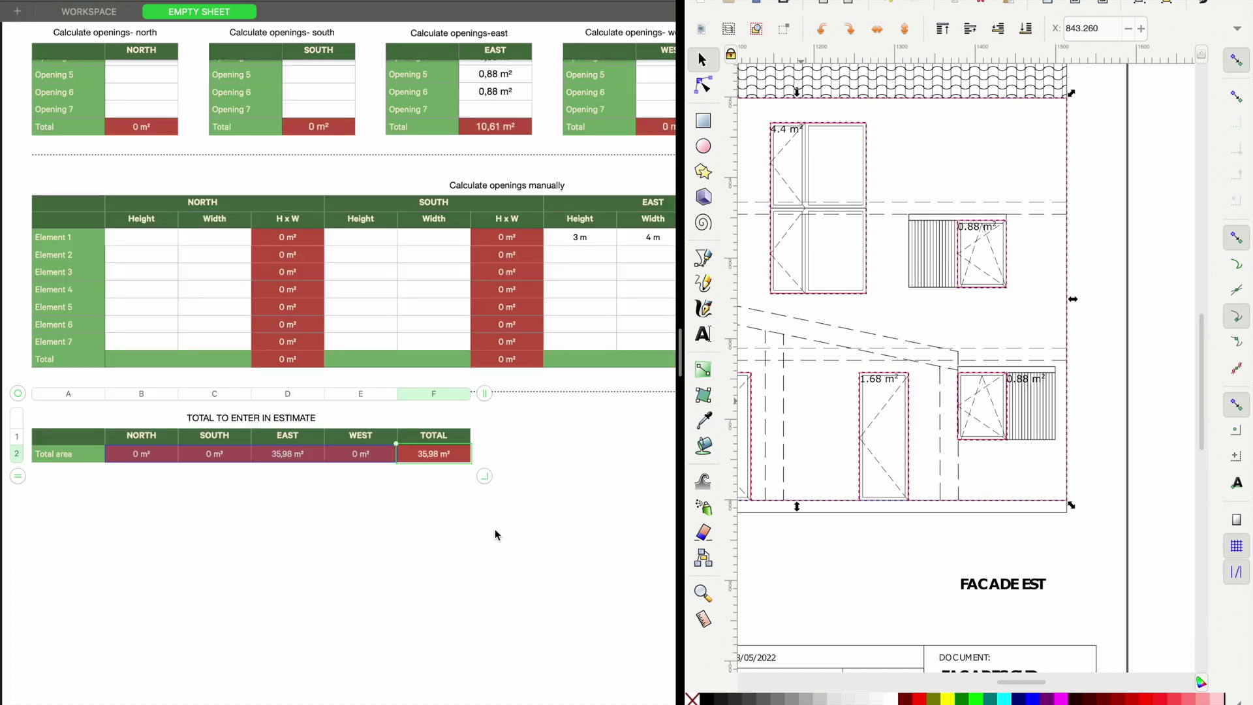
pyautogui.click(495, 529)
# Step: Look over the east opening tables and move the Inkscape window out of split view back to the desktop
pyautogui.scroll(1, 494, 529)
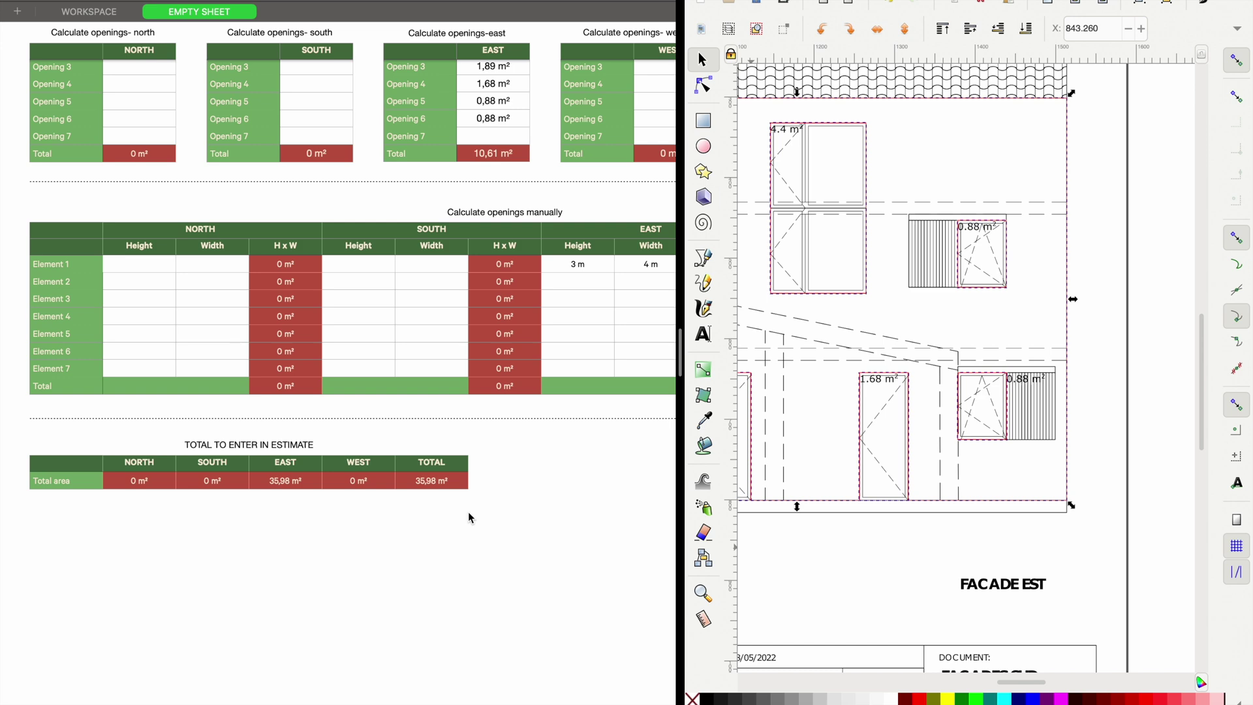
pyautogui.scroll(3, 439, 413)
pyautogui.hscroll(5, 385, 241)
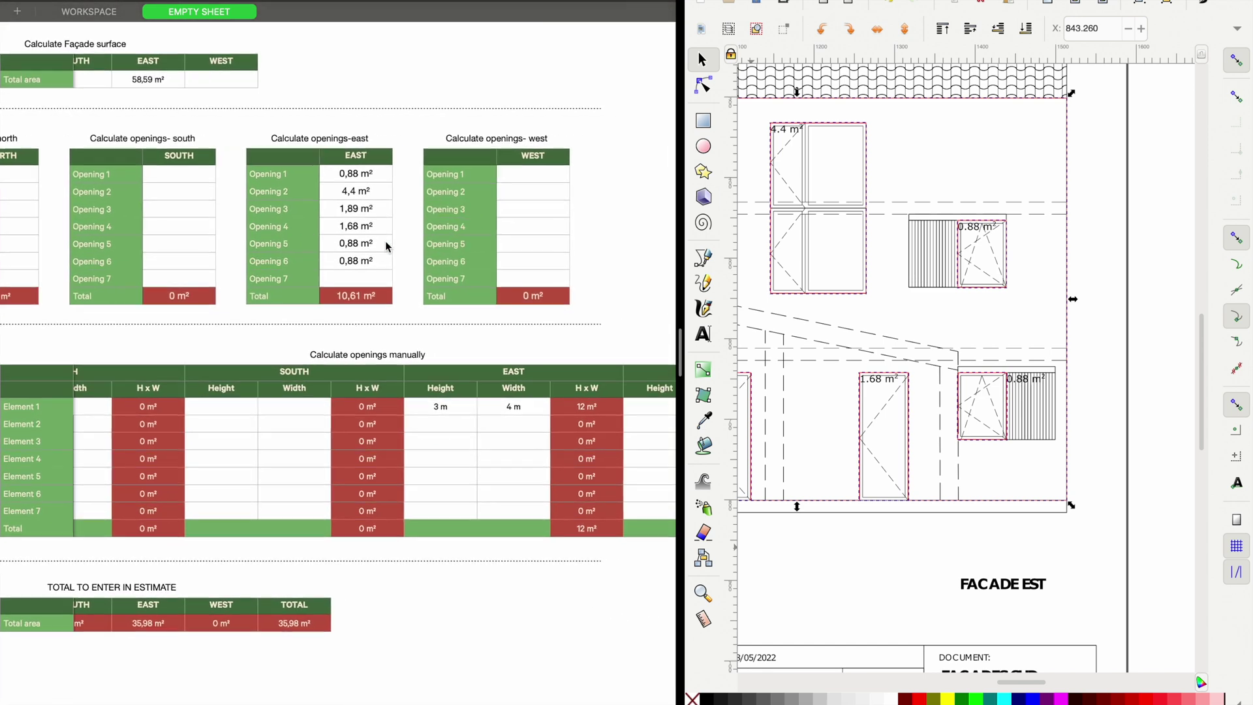
pyautogui.hscroll(3, 386, 242)
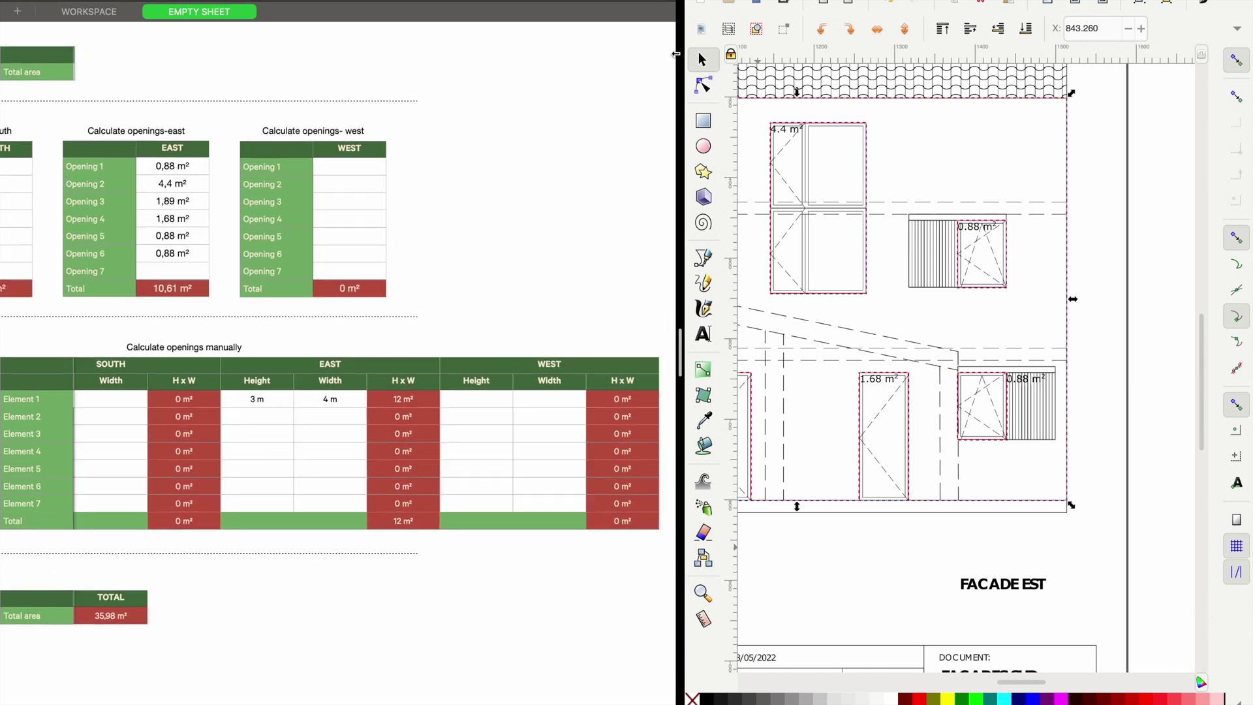
pyautogui.moveTo(839, 3)
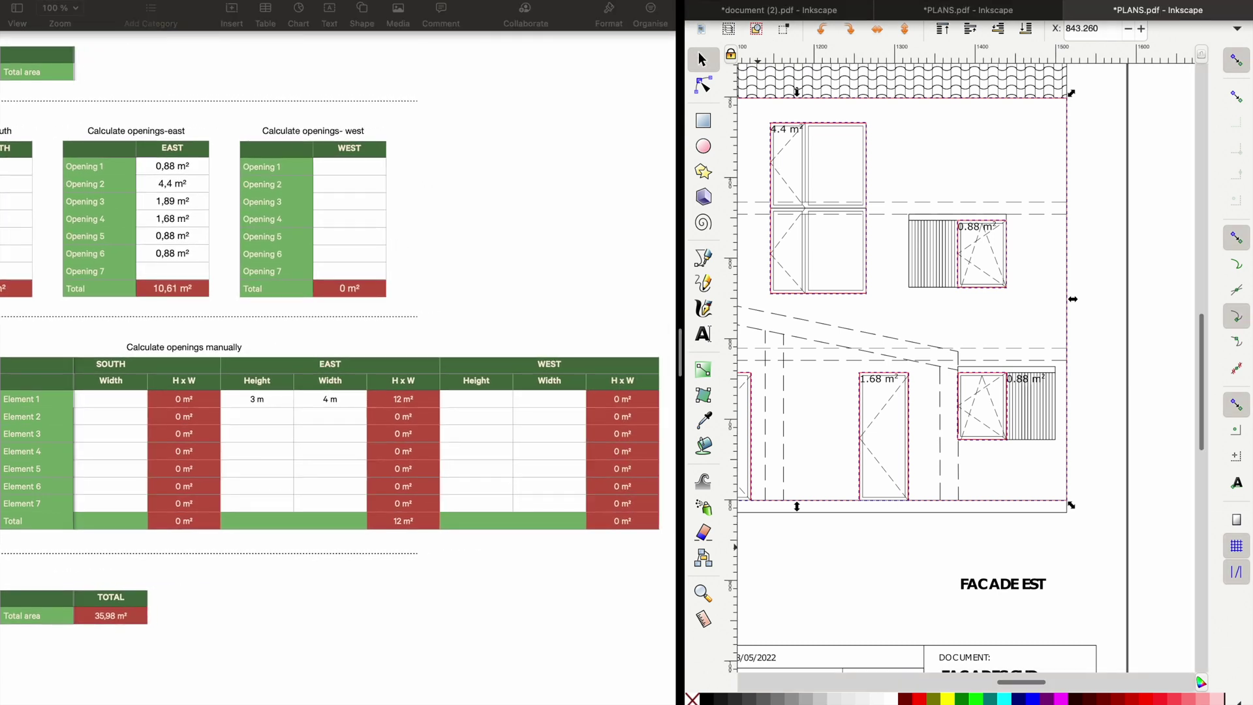
pyautogui.moveTo(725, 2)
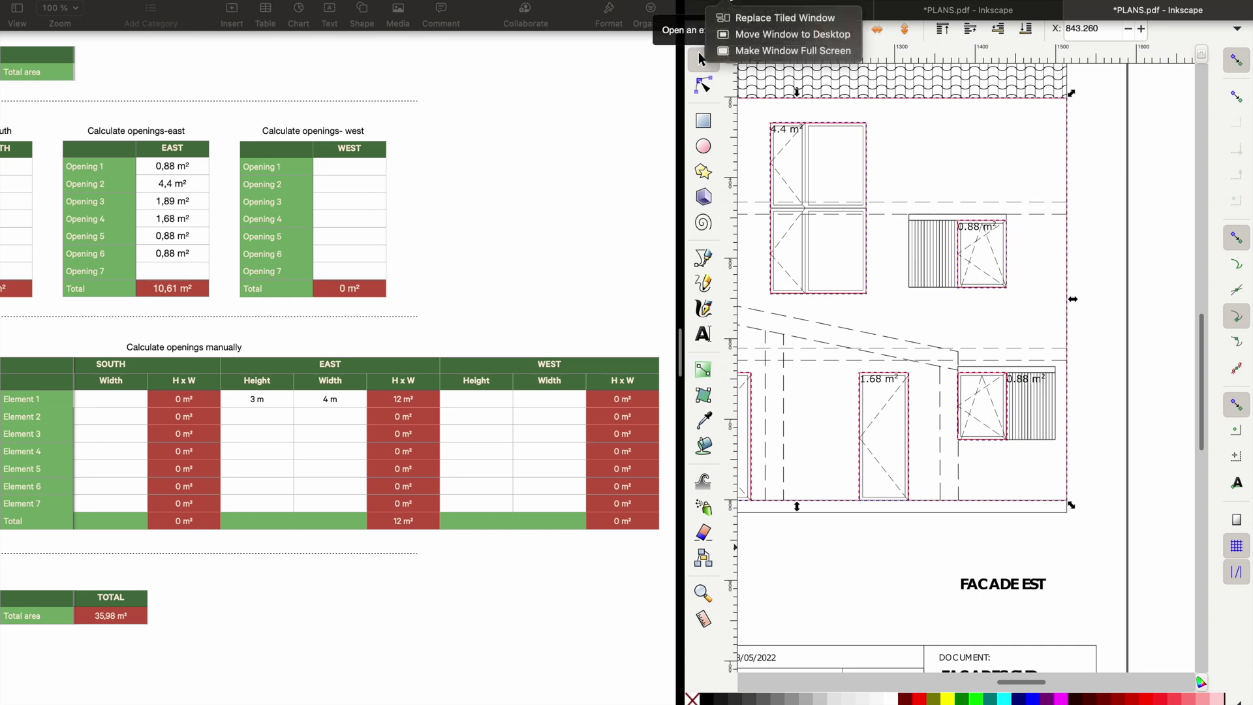
pyautogui.click(800, 35)
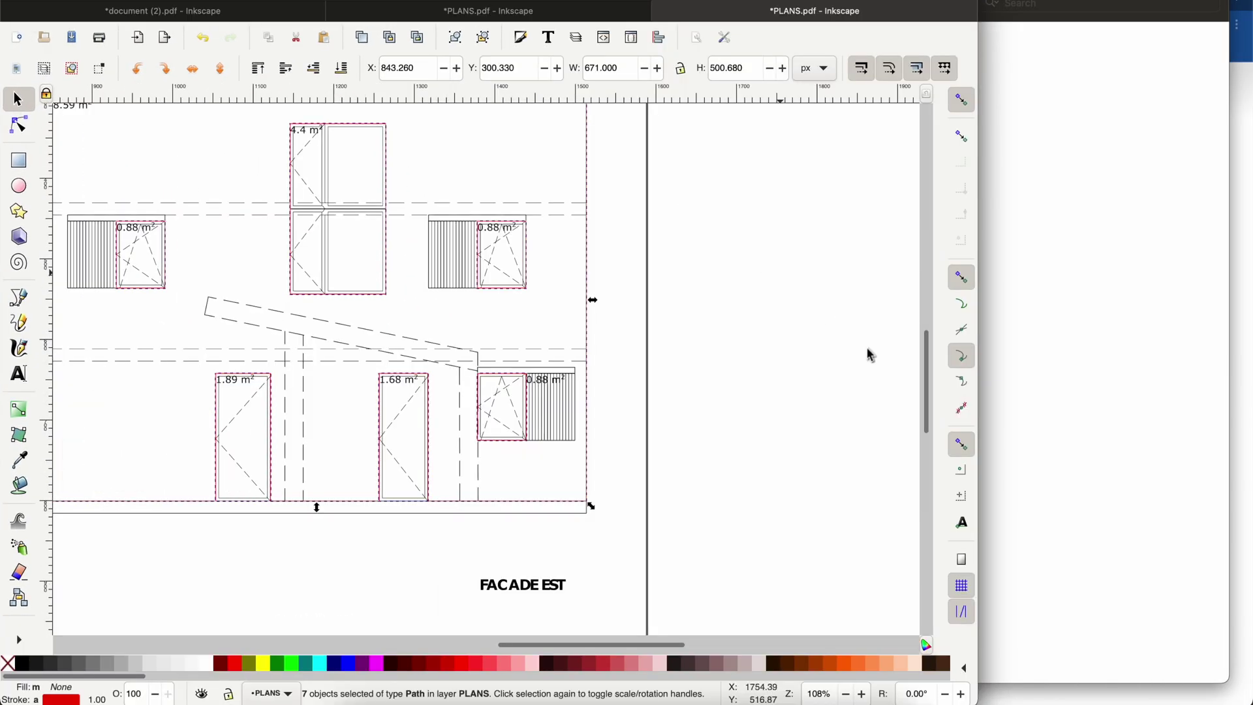